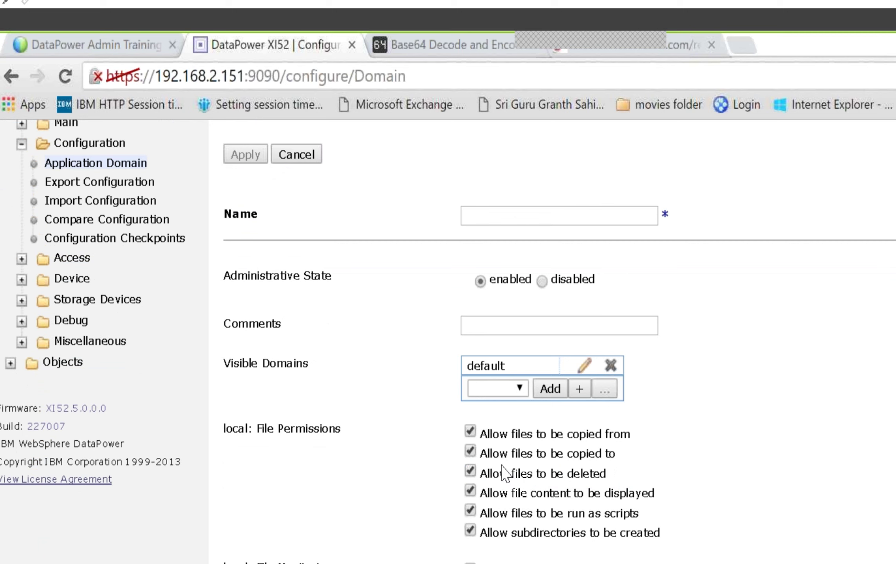
Step: Create application domain Domain1 with Enable Auditing and Enable Logging checked, and apply it
scroll(487, 437, up, 3)
click(485, 427)
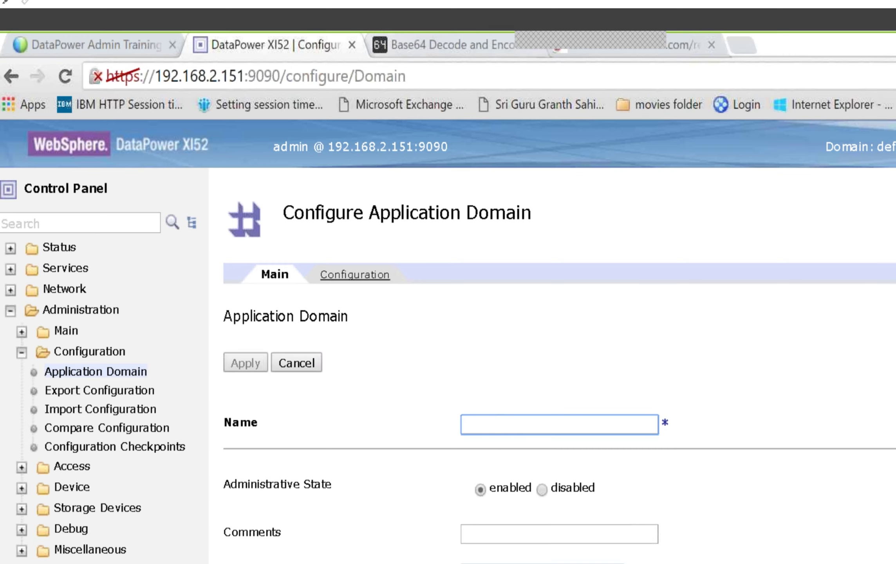
text(Domain1)
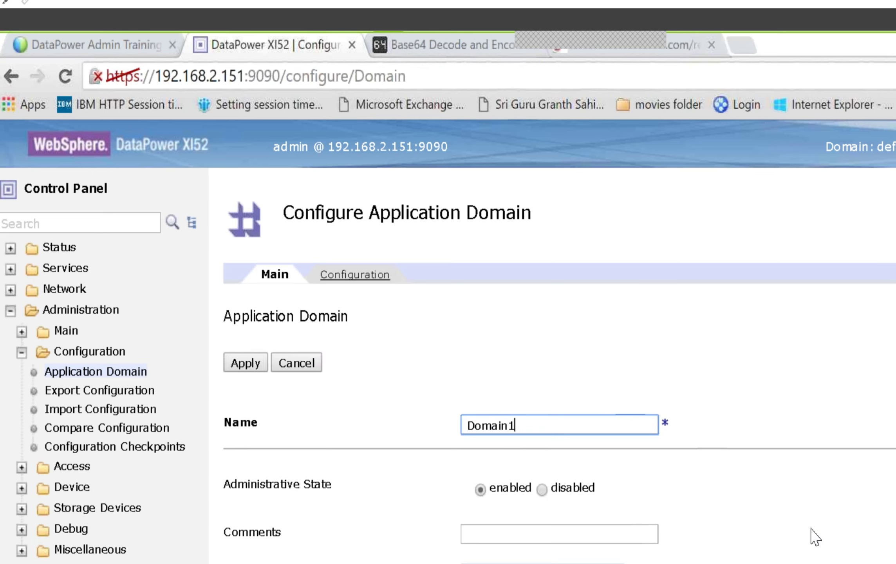
scroll(808, 444, down, 3)
scroll(796, 486, down, 5)
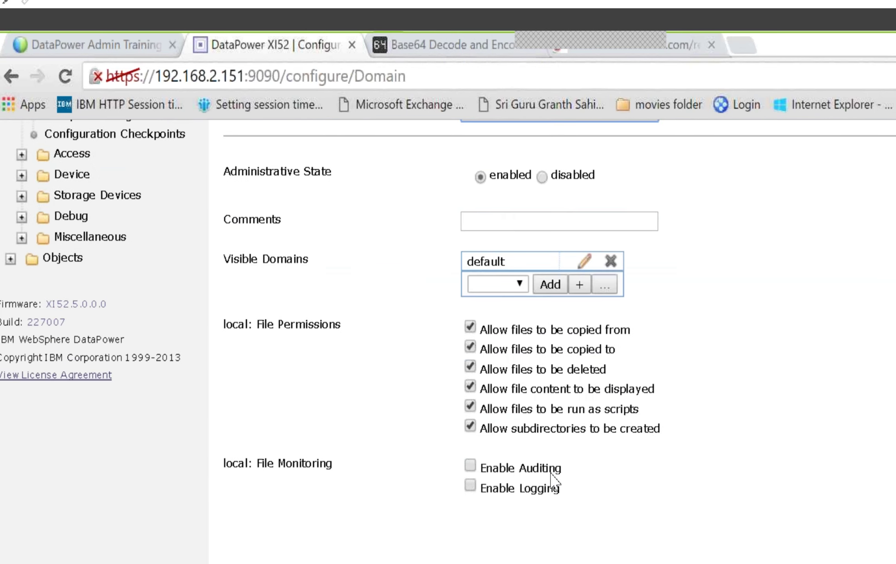
click(471, 466)
click(472, 486)
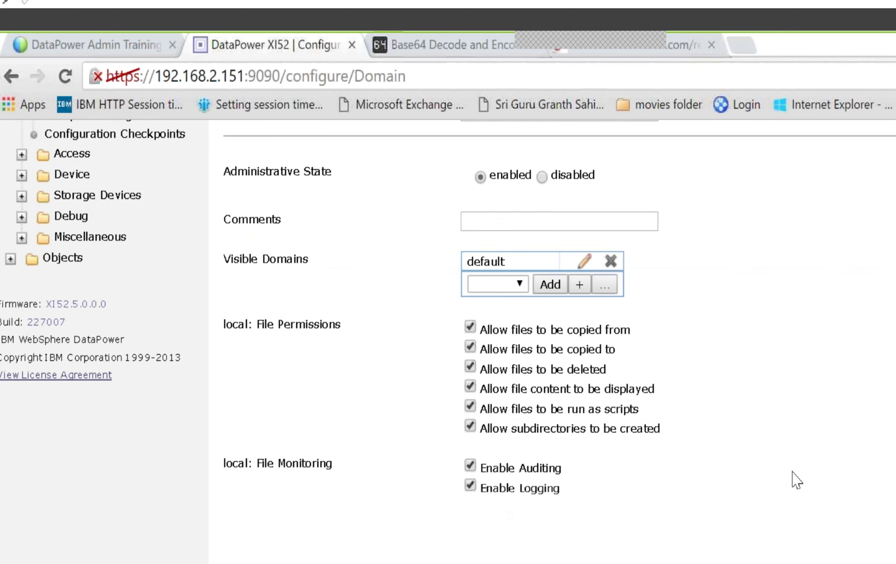
scroll(792, 472, up, 8)
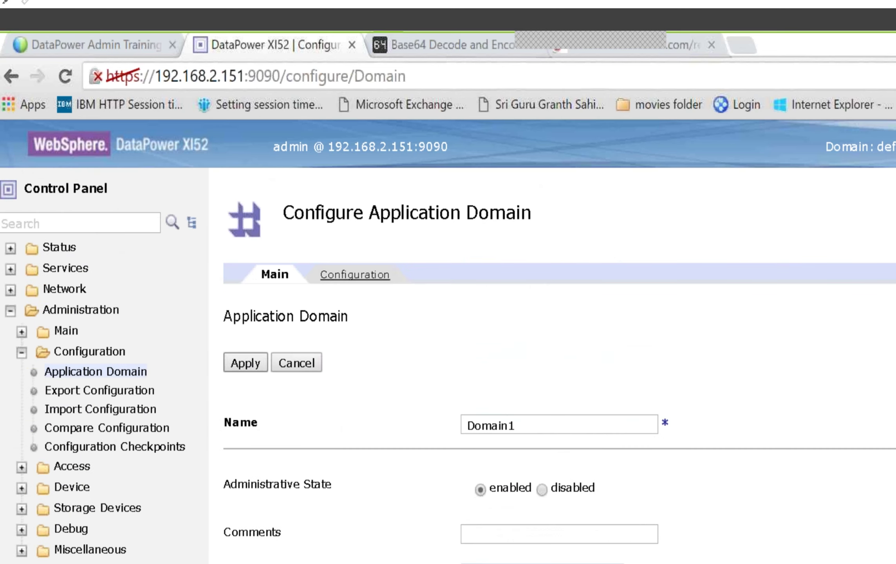
click(251, 365)
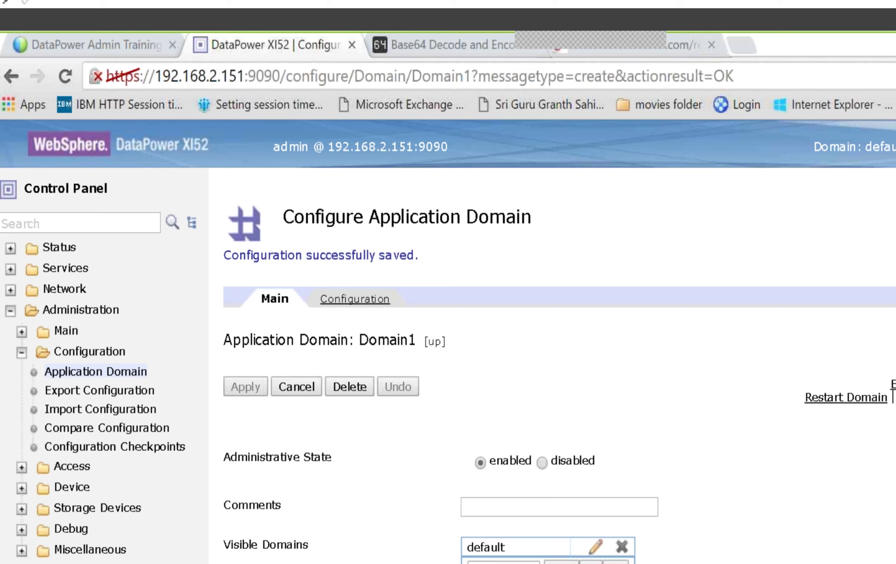
Step: Check the domain list shows Domain1 beside default, then start adding another domain
click(814, 397)
scroll(452, 420, down, 5)
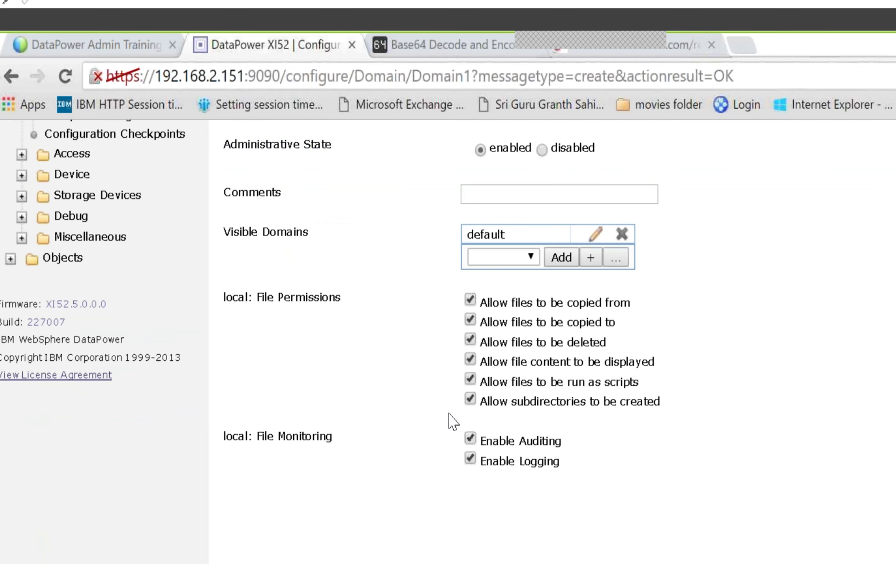
scroll(453, 404, up, 5)
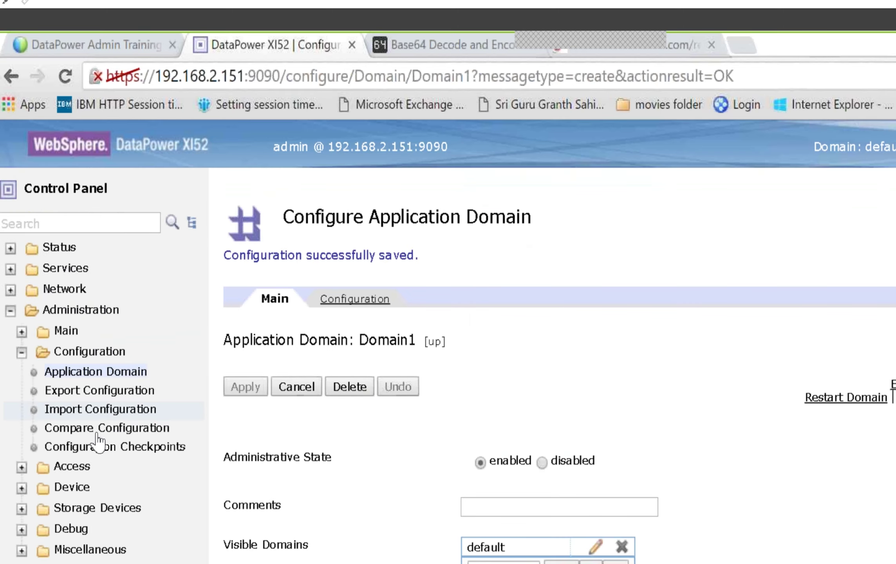
click(92, 373)
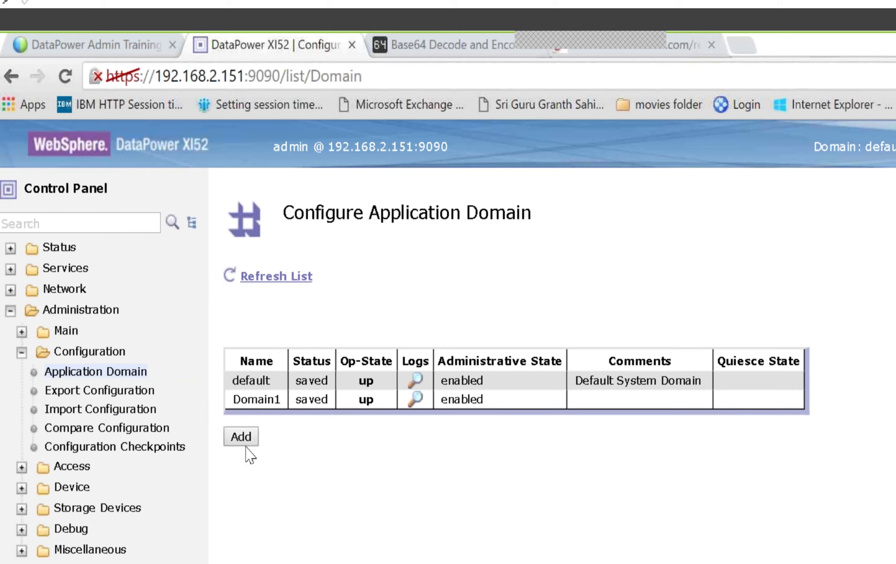
click(246, 442)
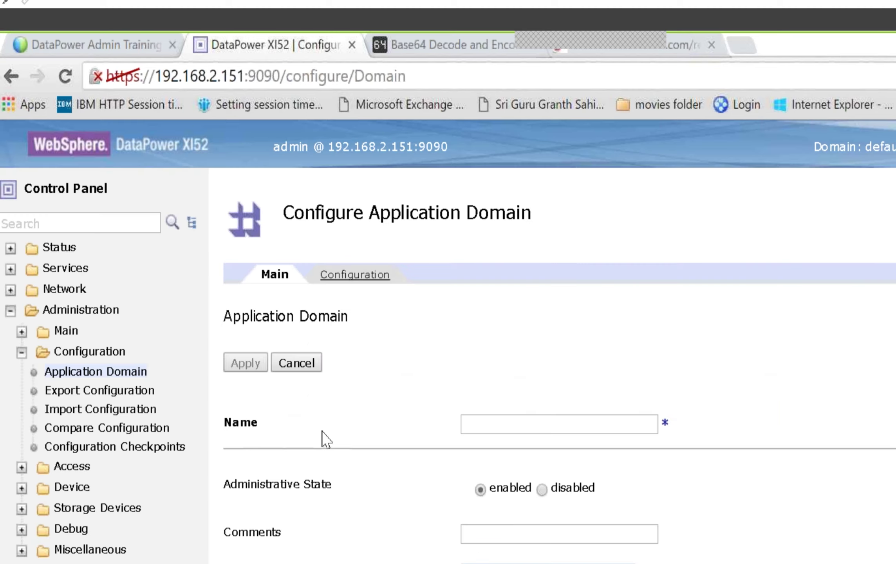
Step: Name the new domain Domain2, apply it, and return to the application domain list
click(495, 423)
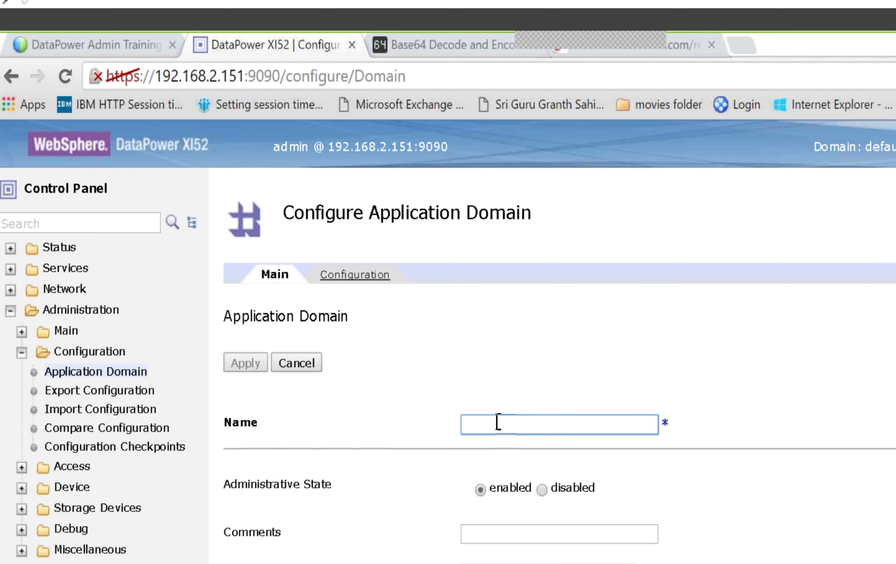
text(Domain2)
scroll(770, 506, down, 3)
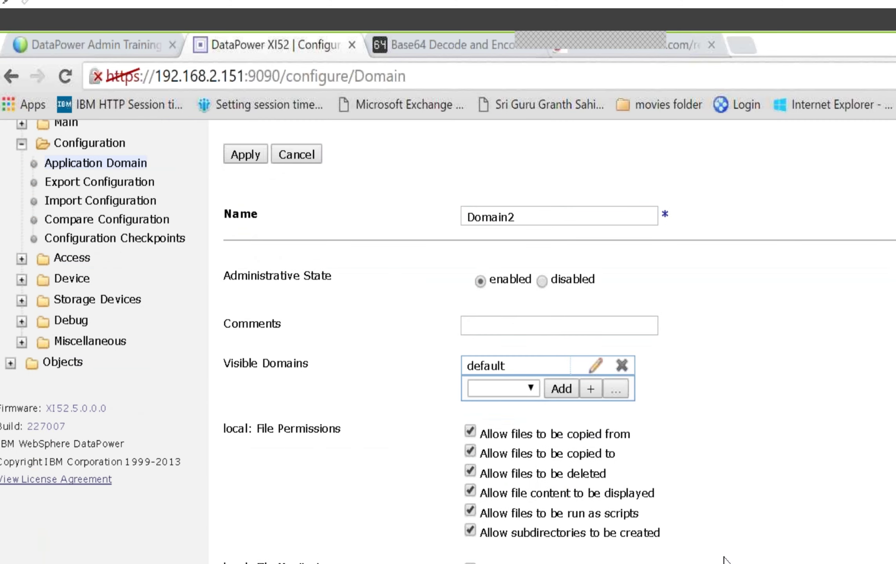
scroll(294, 424, up, 3)
click(247, 370)
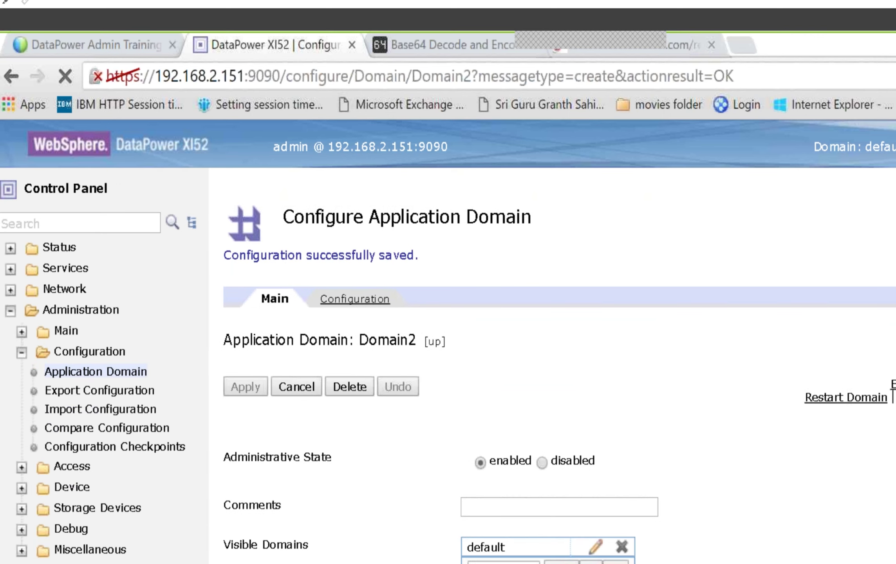
click(94, 371)
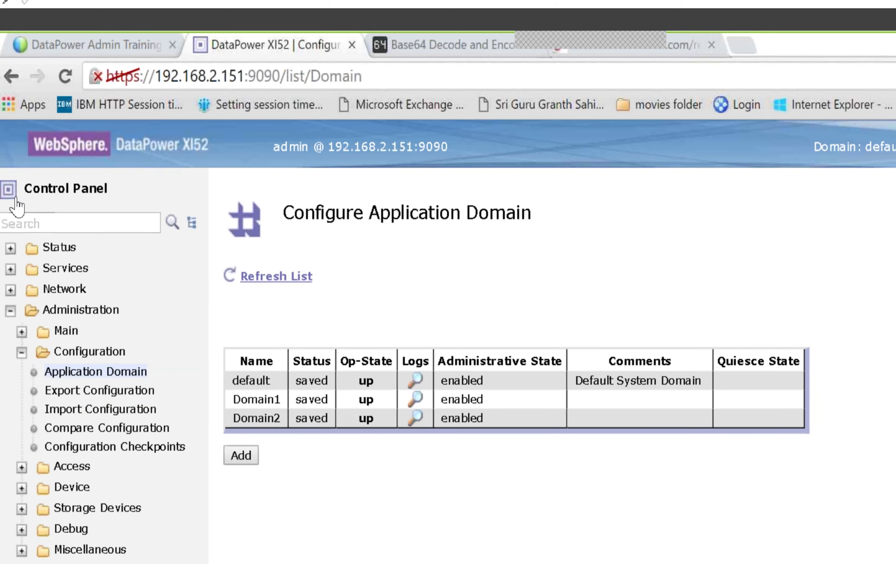
click(2, 222)
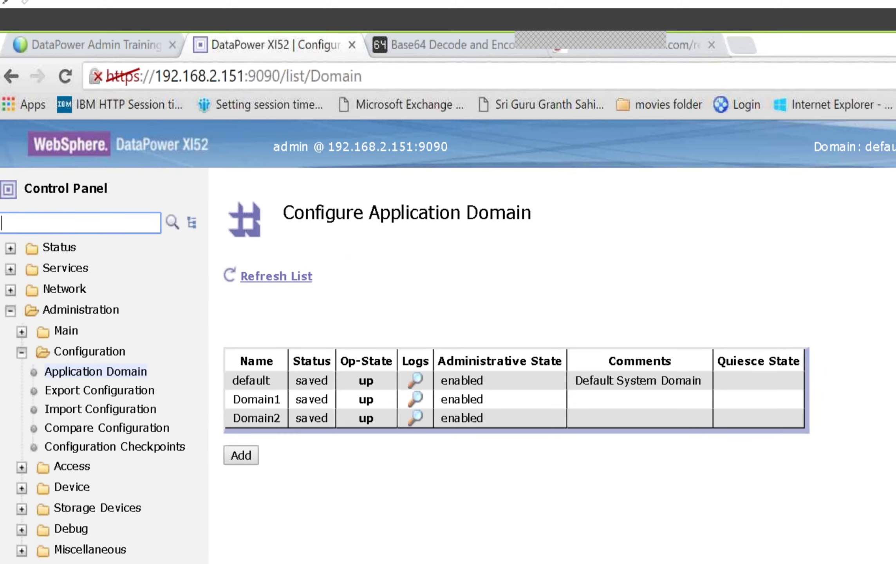
Step: Search the Control Panel for 'User' and launch the New User Account wizard
text(User)
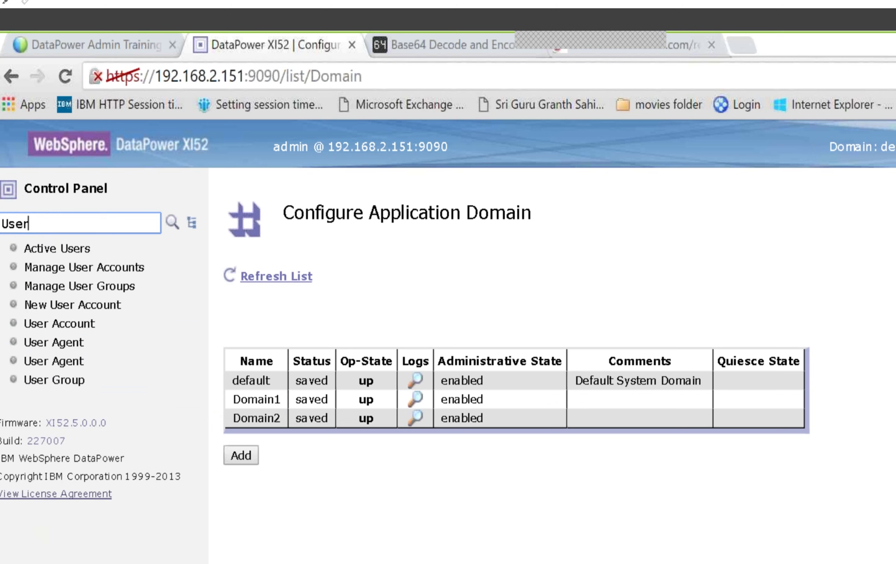
click(81, 308)
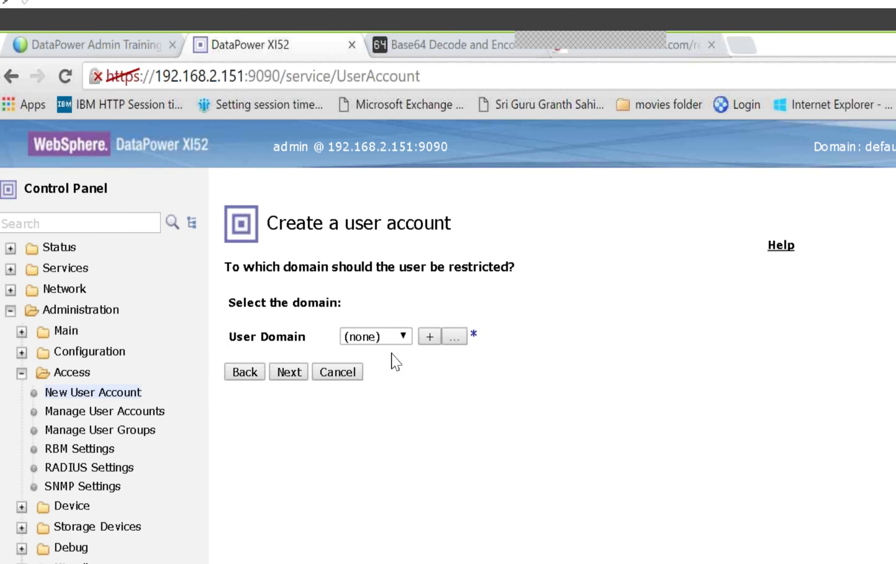
Step: Restrict the new account to Domain1 and keep Developer as the account type
click(406, 337)
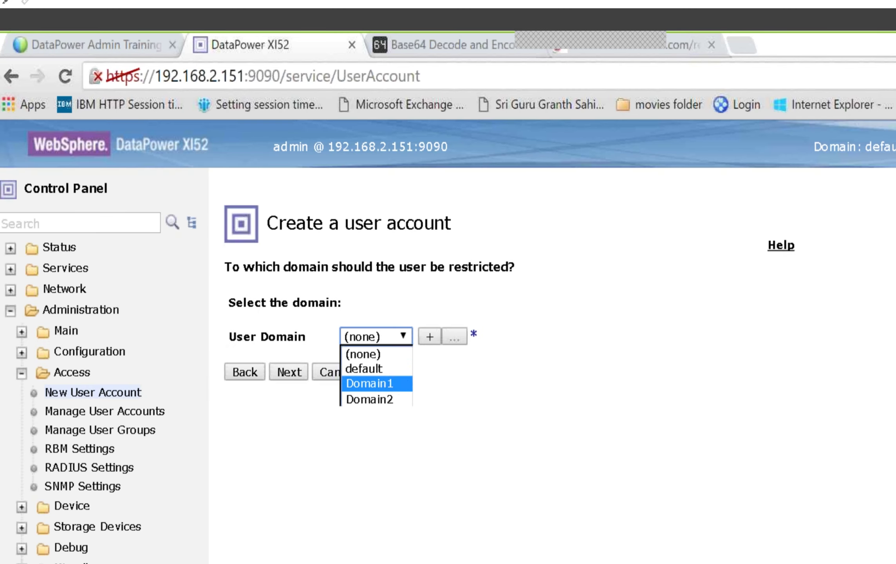
click(392, 383)
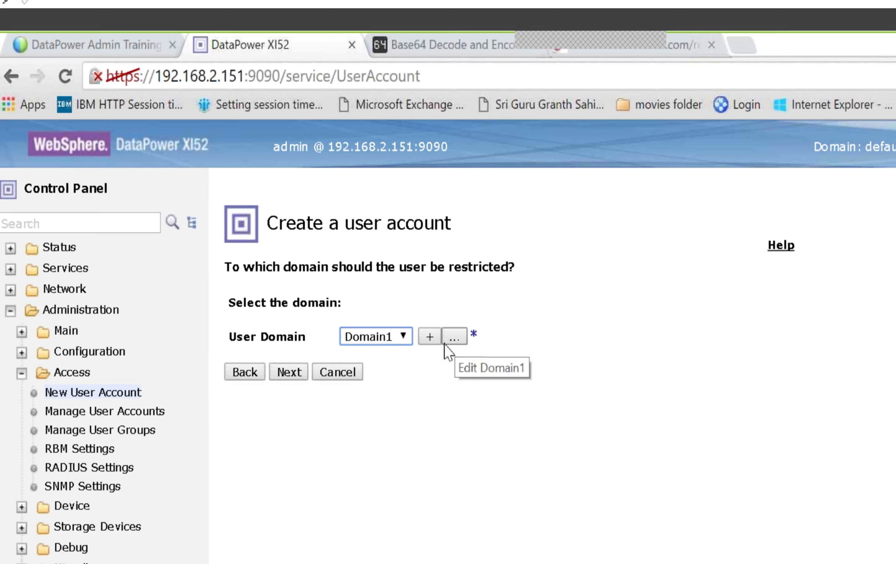
click(289, 372)
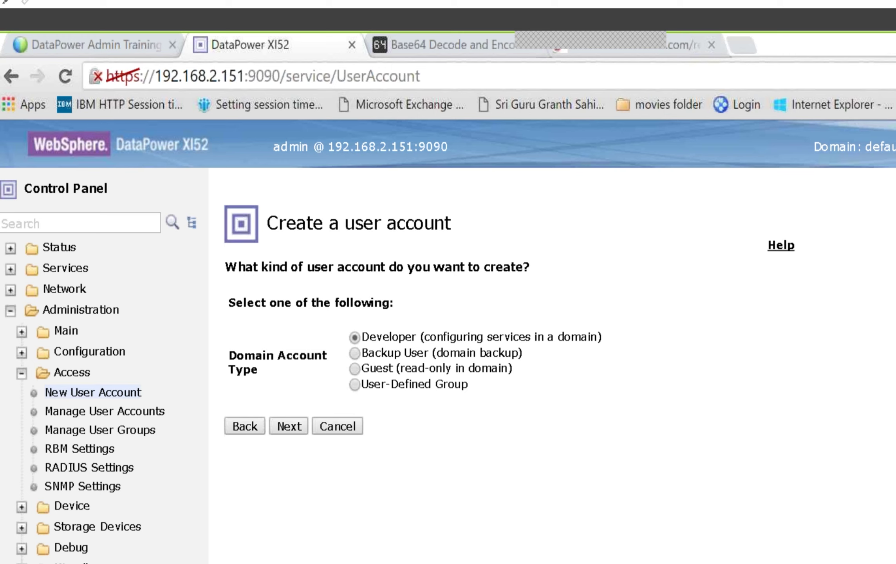
click(292, 426)
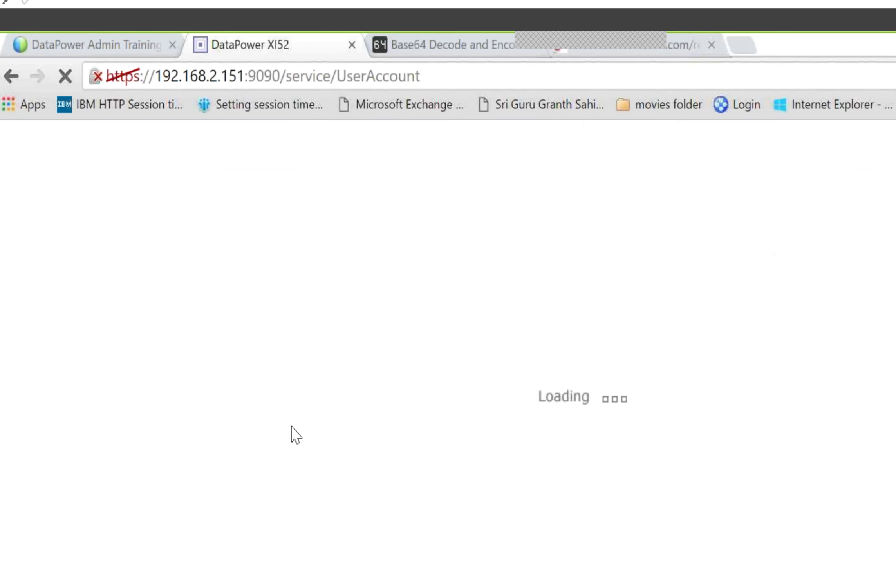
Step: Name the account user1, enter and confirm its password, and commit the account
click(356, 325)
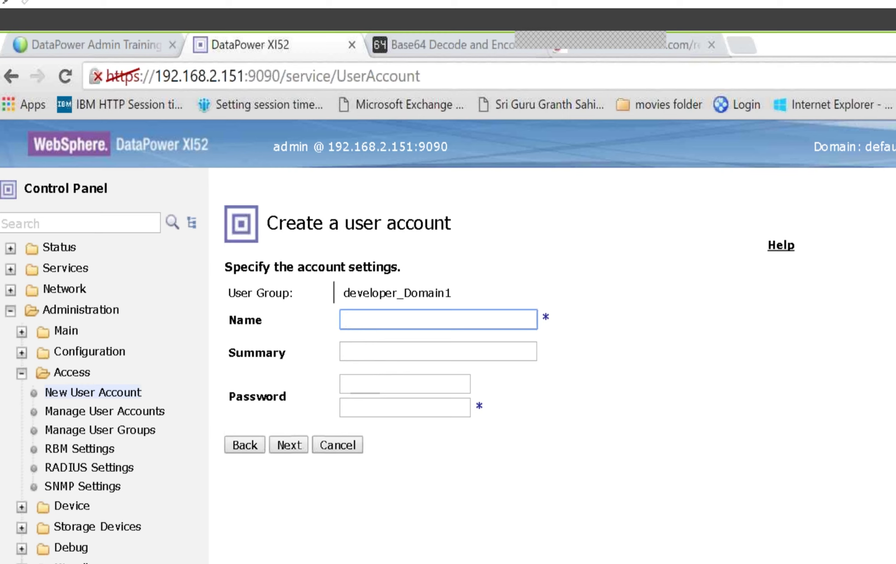
text(user1)
key(Tab)
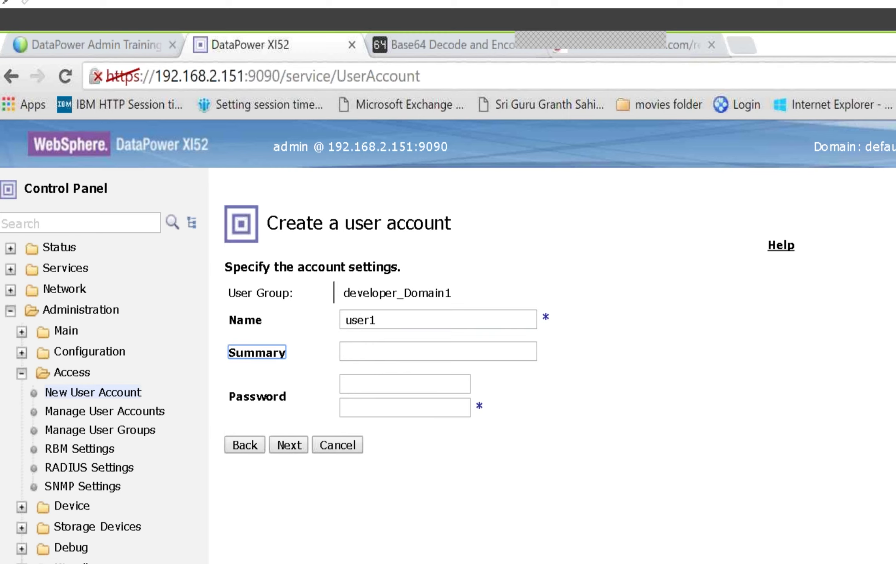
click(438, 352)
key(Tab)
click(405, 384)
text(••••••••)
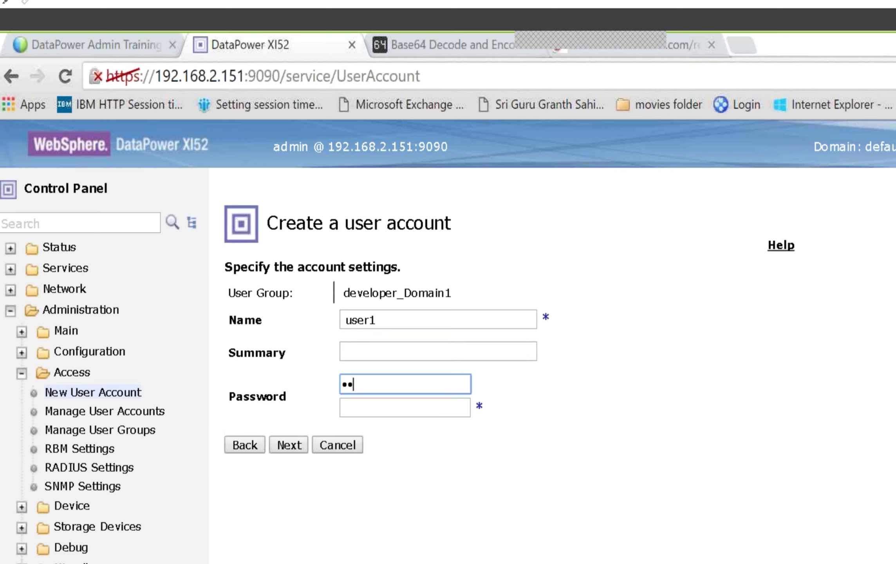
text(•••)
click(405, 407)
text(••••••)
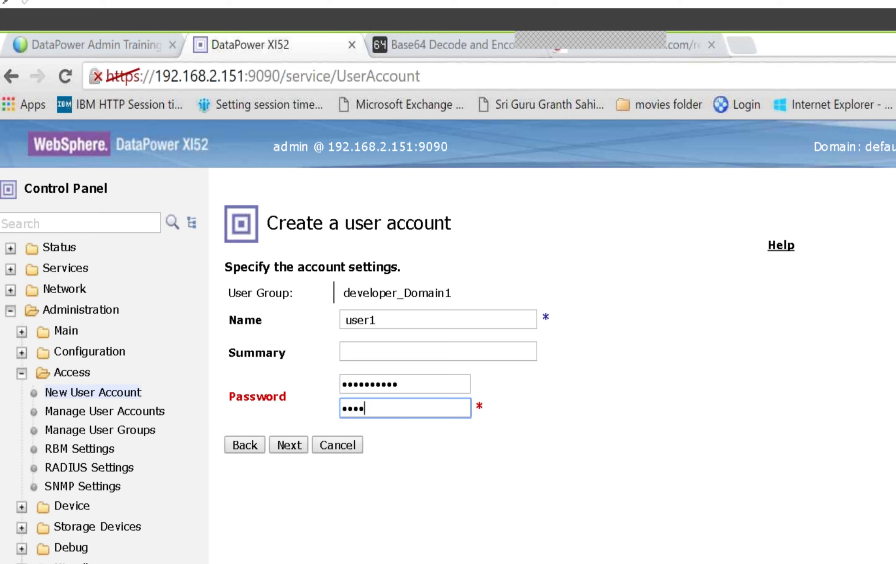
text(••••)
click(289, 444)
click(289, 451)
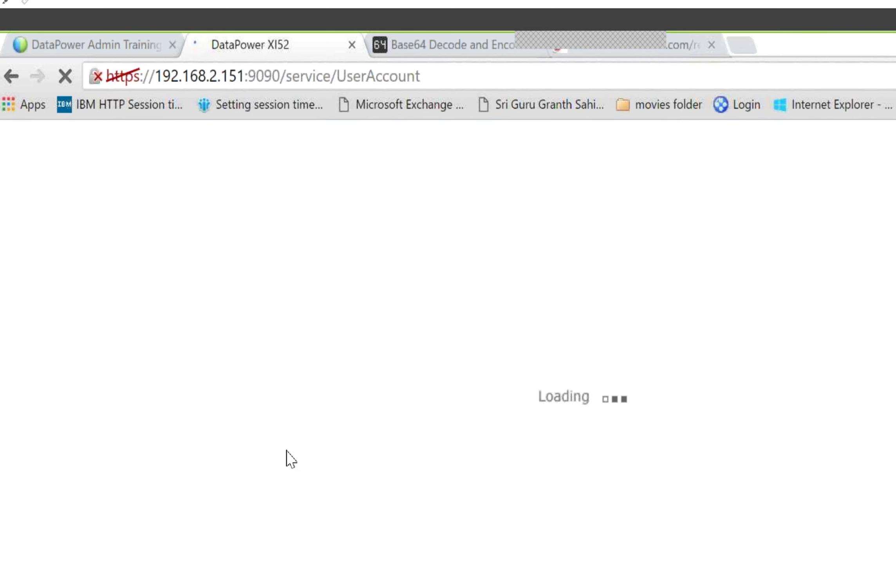
click(297, 369)
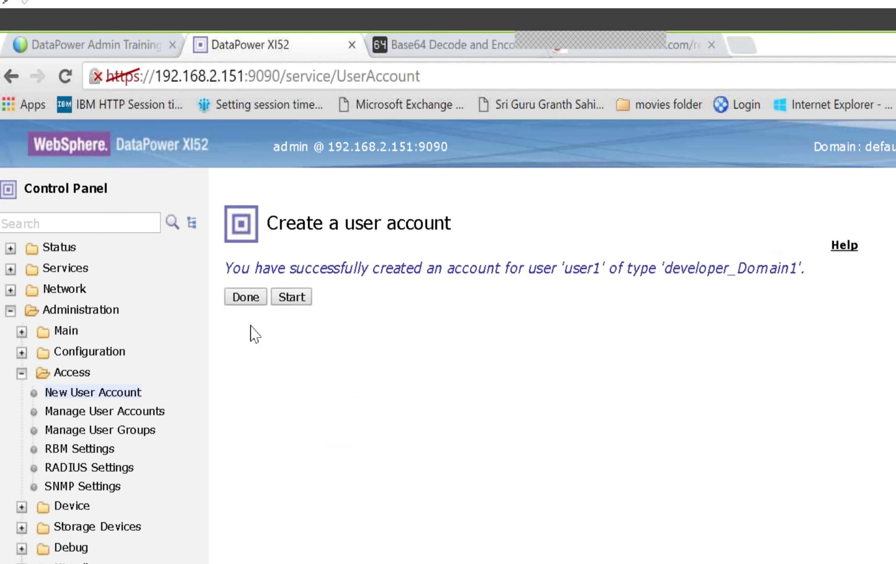
Step: Start another user account wizard restricted to Domain2, advancing to the account type step
click(248, 303)
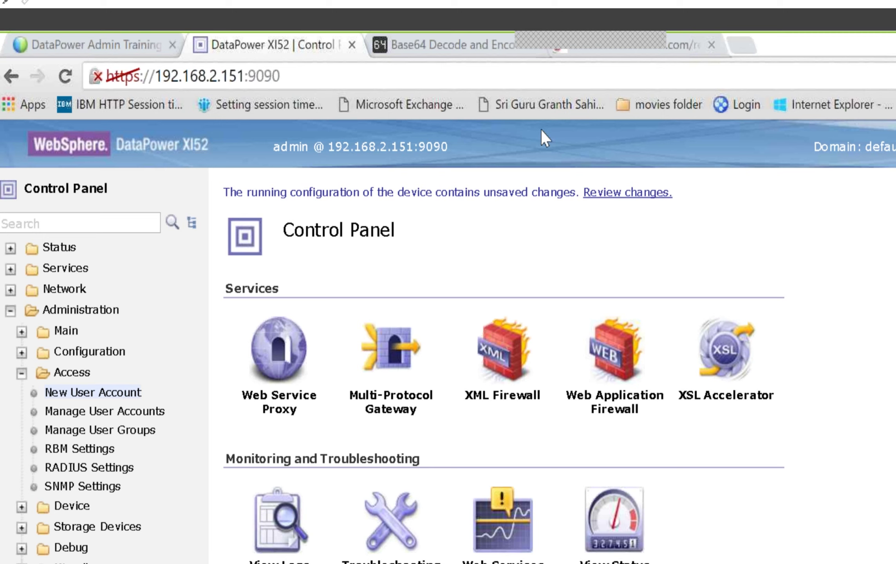
click(91, 393)
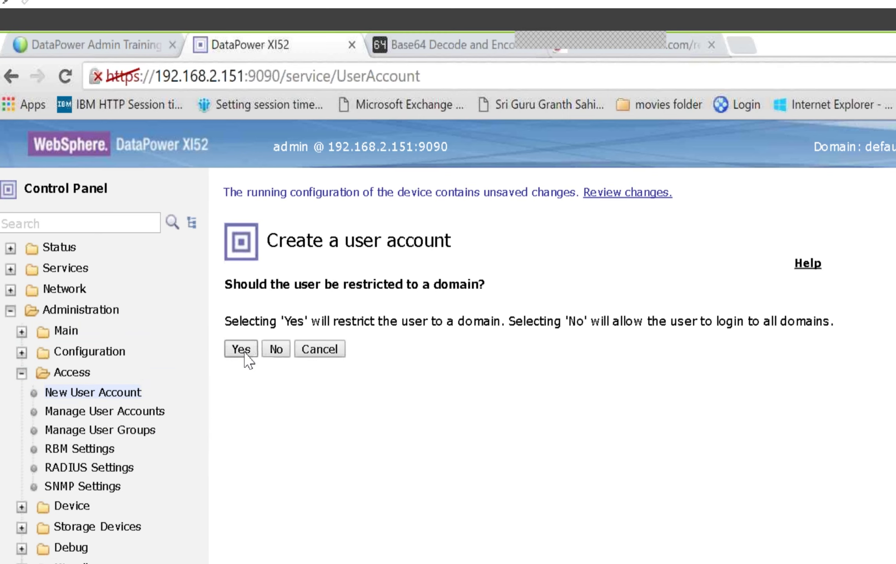
click(244, 352)
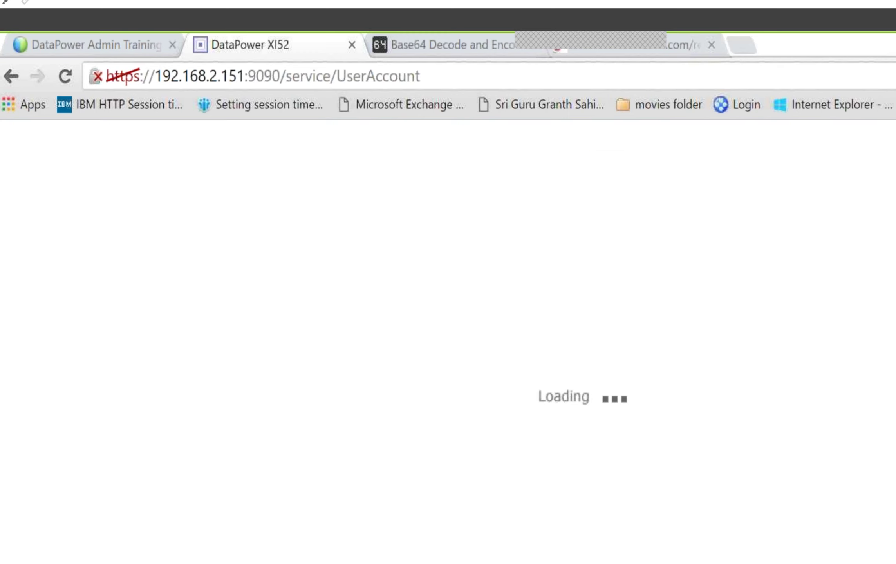
click(396, 354)
click(392, 420)
click(302, 395)
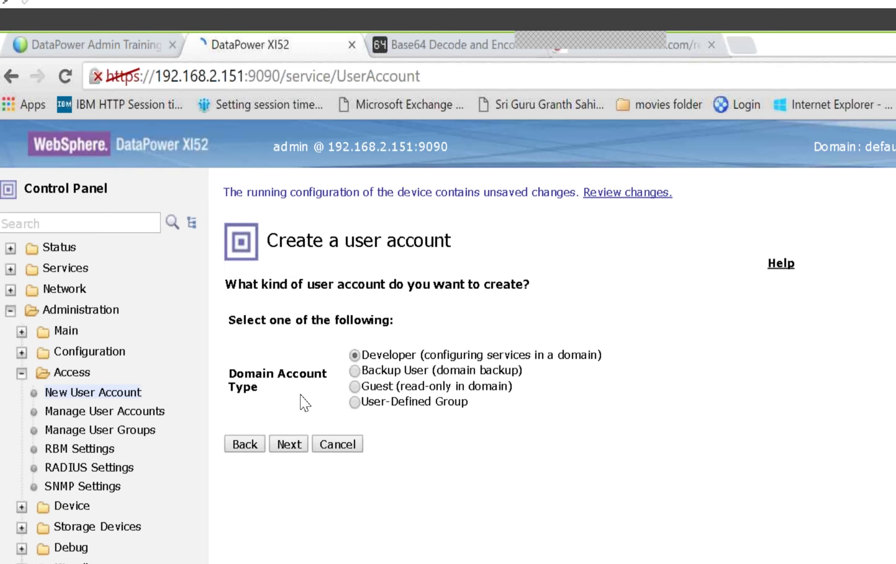
Step: Create Developer account user2 with its password entered twice, commit it, and finish the wizard
click(297, 449)
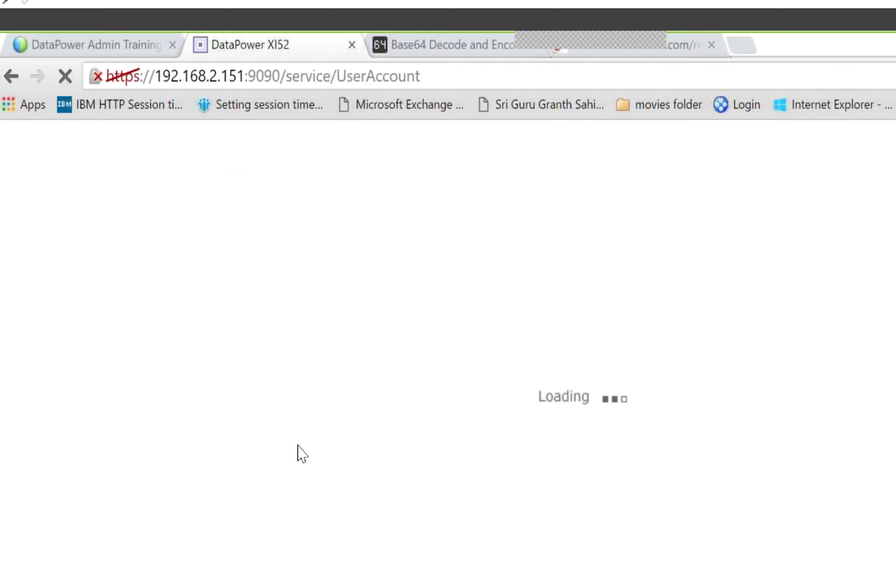
click(355, 339)
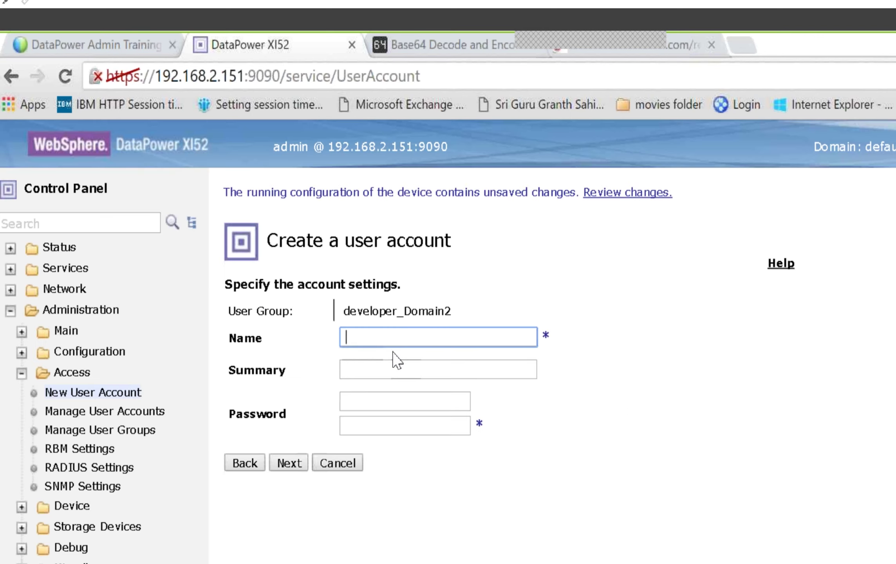
text(user2)
key(Tab)
key(Tab)
key(Tab)
key(Tab)
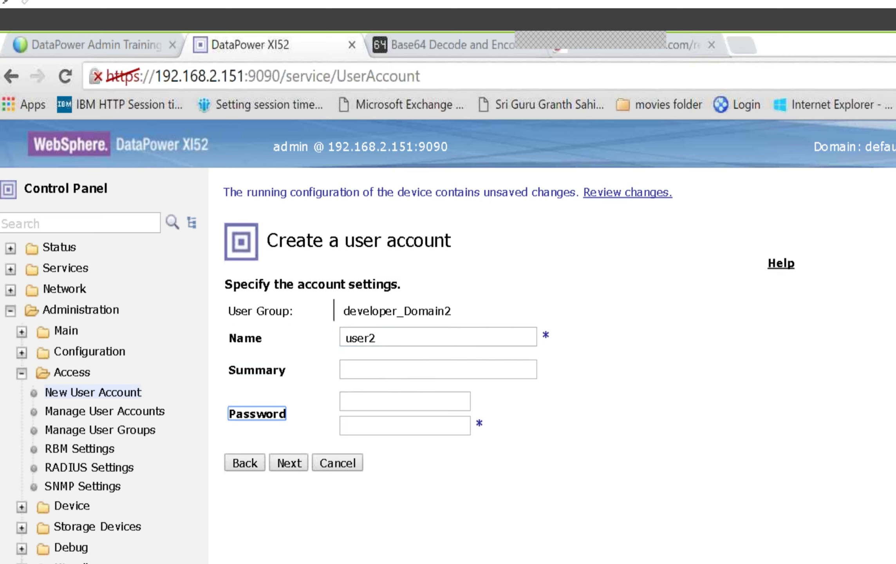
text(******)
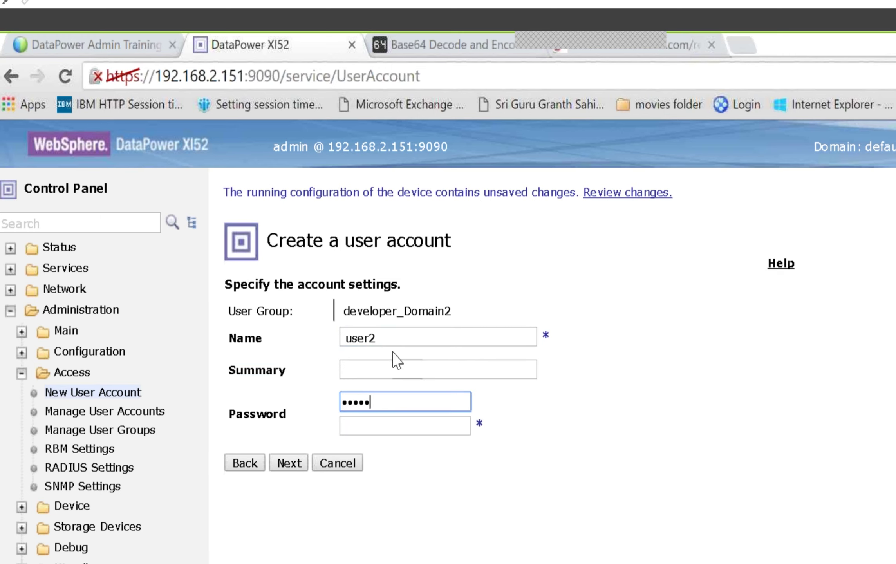
text(****)
key(Tab)
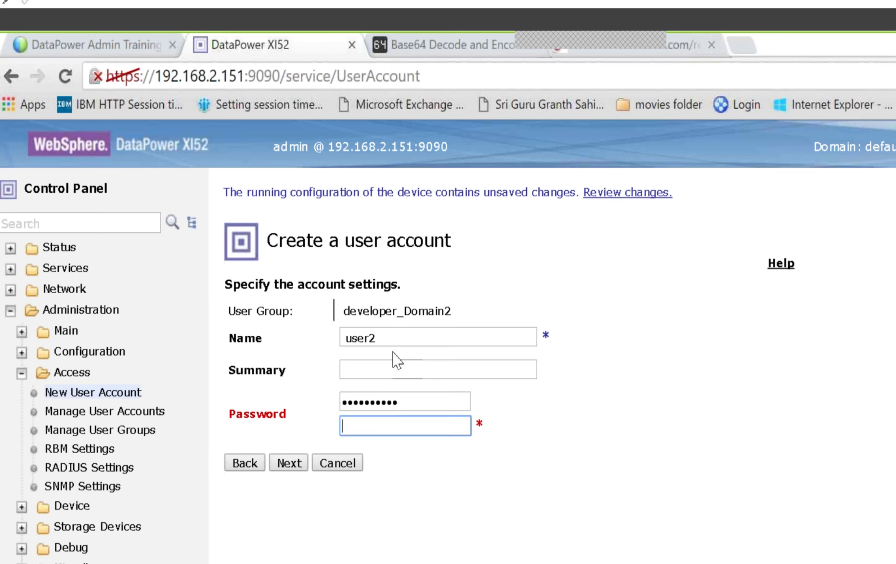
text(**********)
click(292, 462)
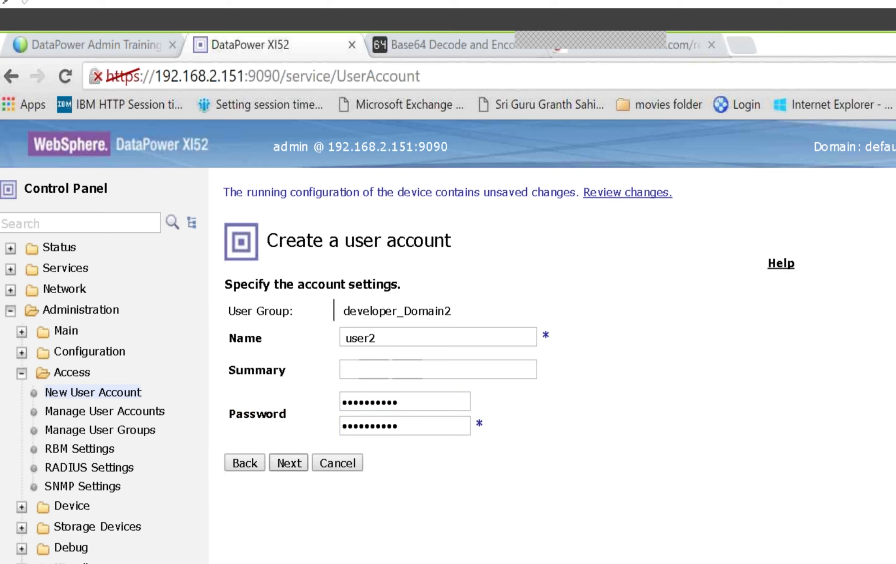
click(302, 458)
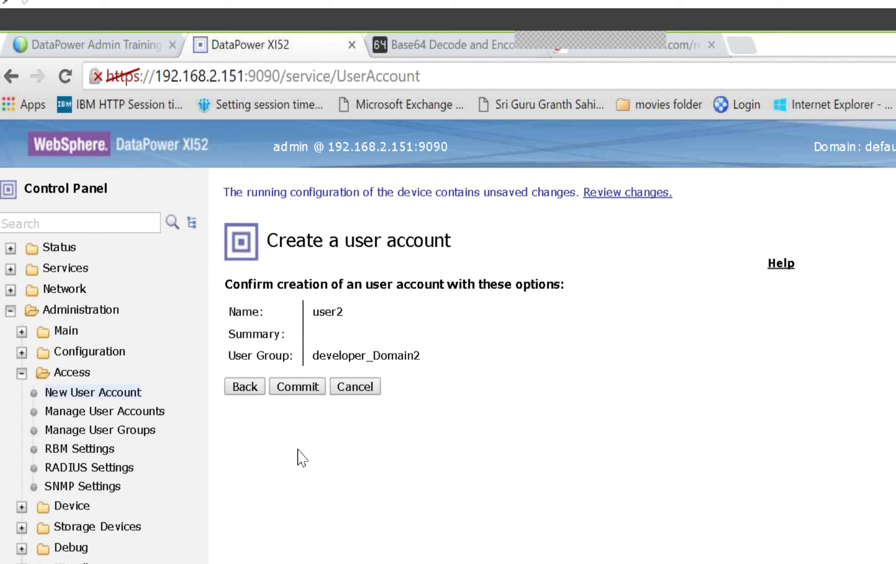
click(294, 388)
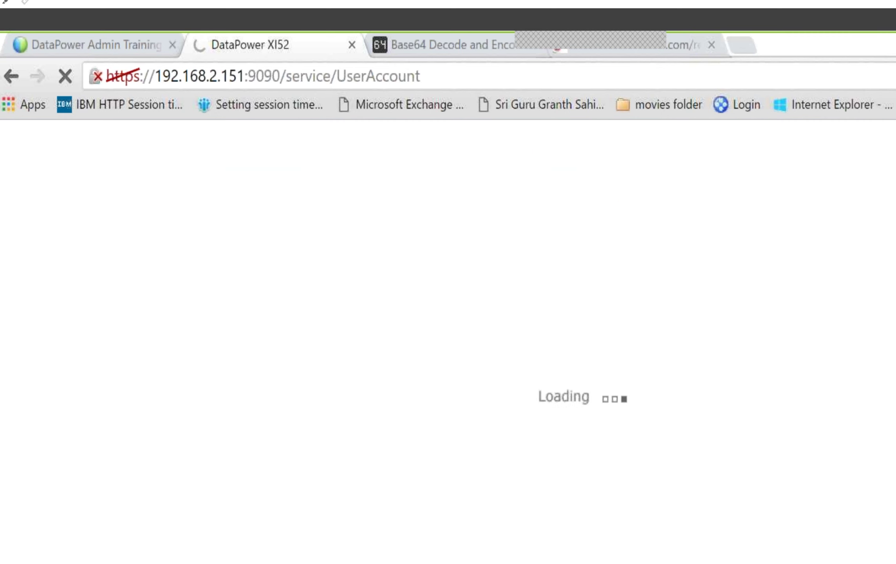
click(245, 315)
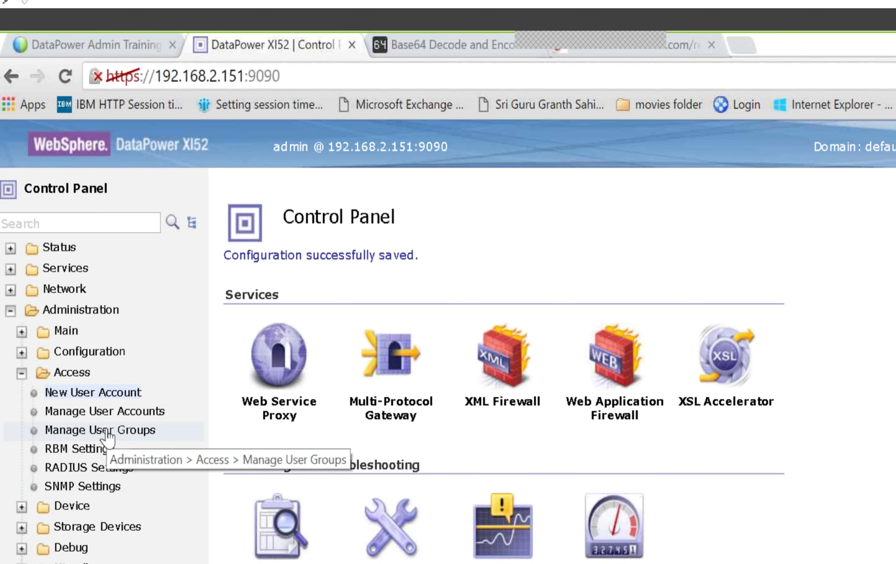
Step: Open Manage User Accounts to list admin, admin1, user1 and user2
click(114, 411)
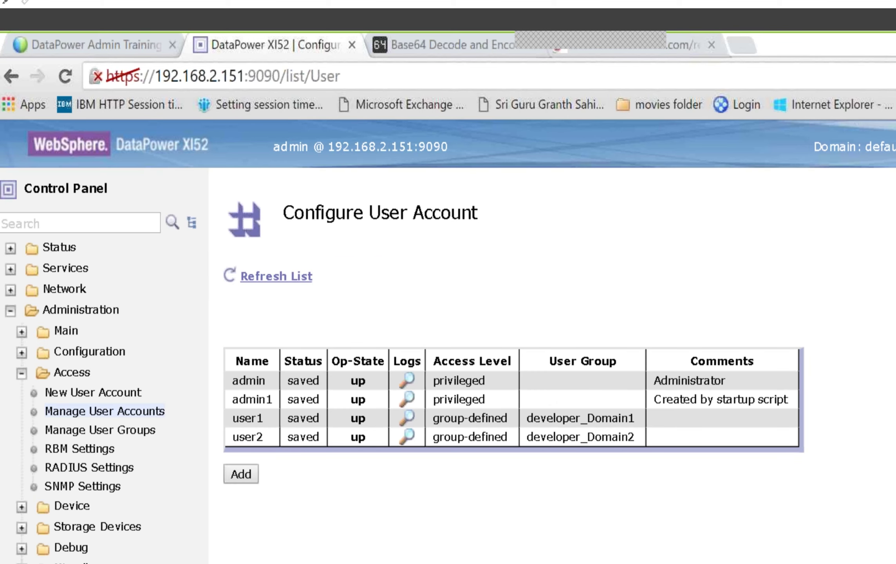
Step: Open user2's settings, try adding a new user group, then cancel it
click(248, 439)
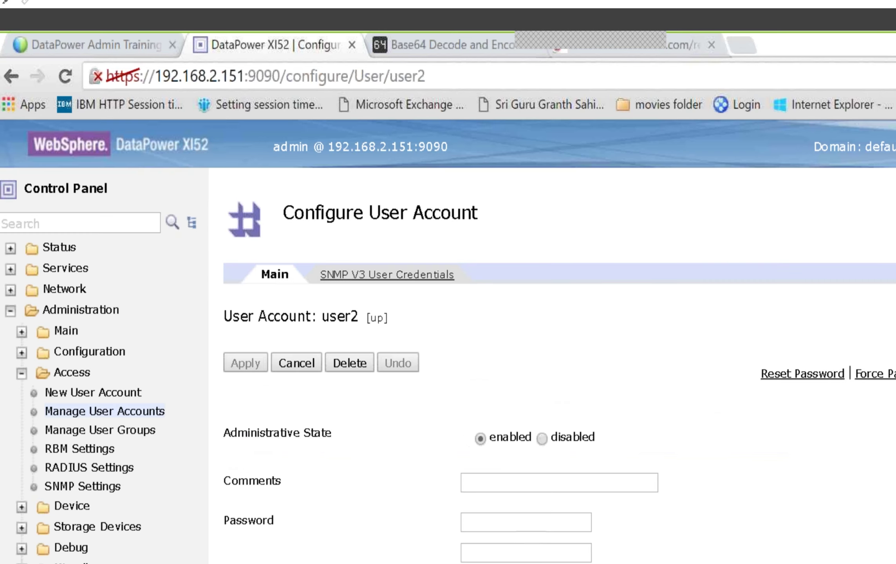
scroll(447, 341, down, 2)
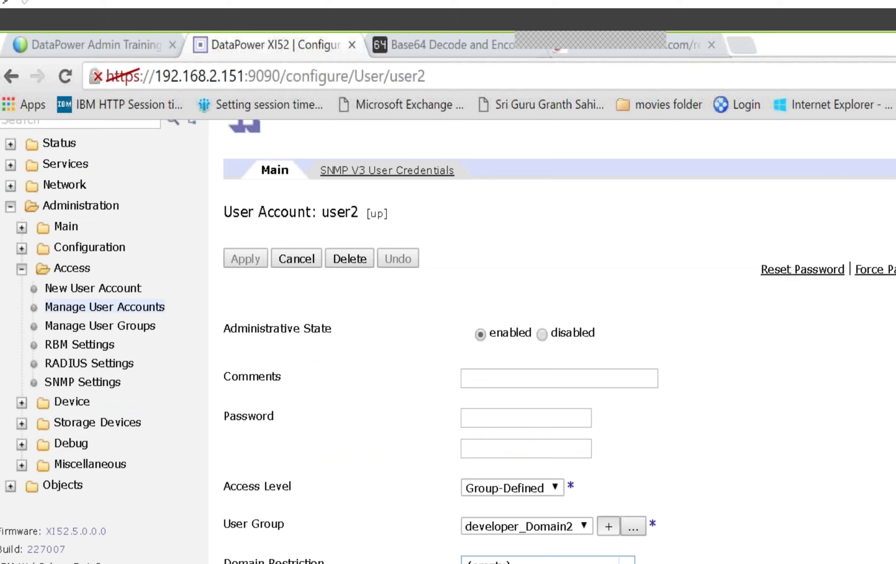
click(608, 526)
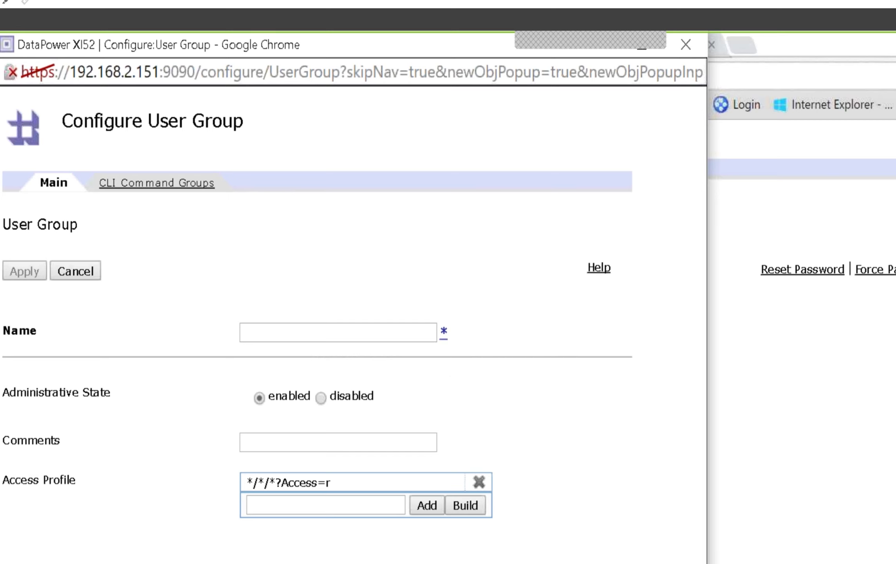
click(444, 332)
click(462, 199)
click(75, 271)
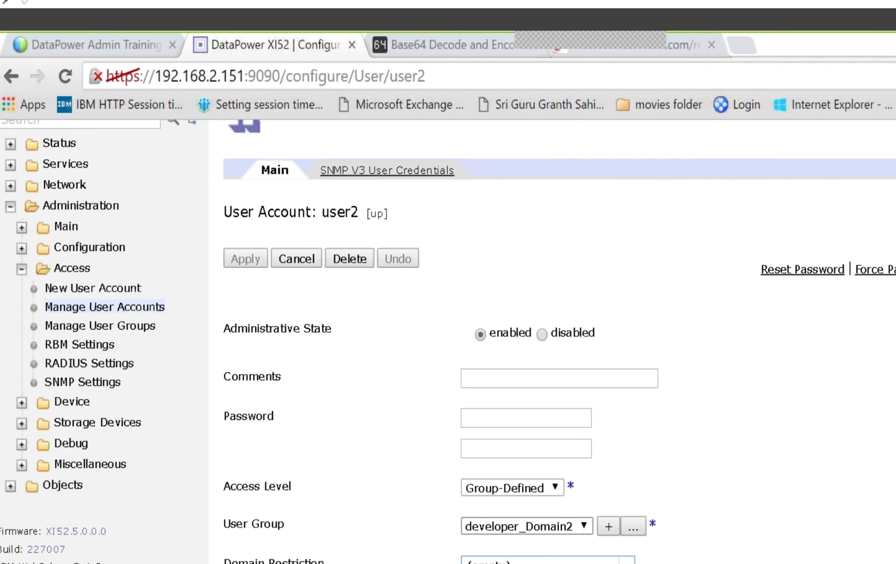
Step: Check the User Group list, keep developer_Domain2, and return to the accounts list unchanged
click(585, 526)
key(Escape)
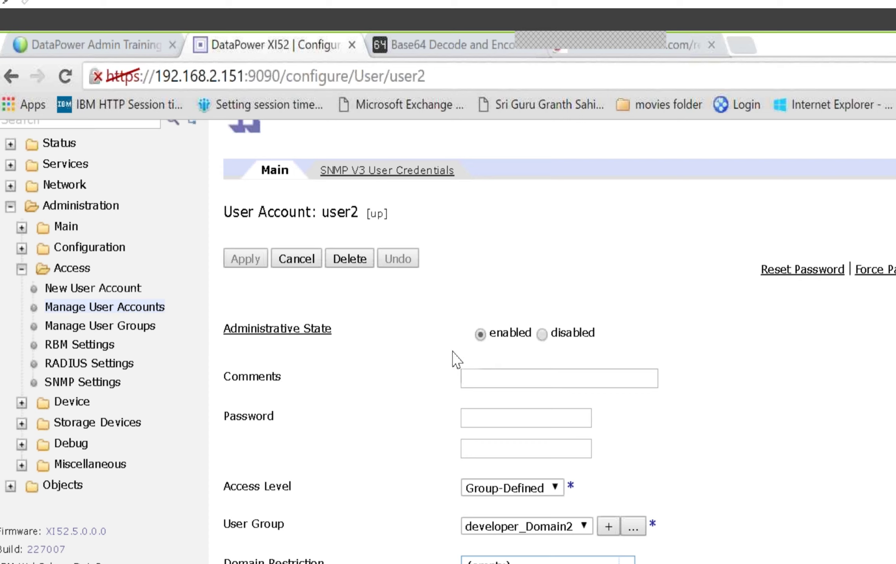
click(312, 270)
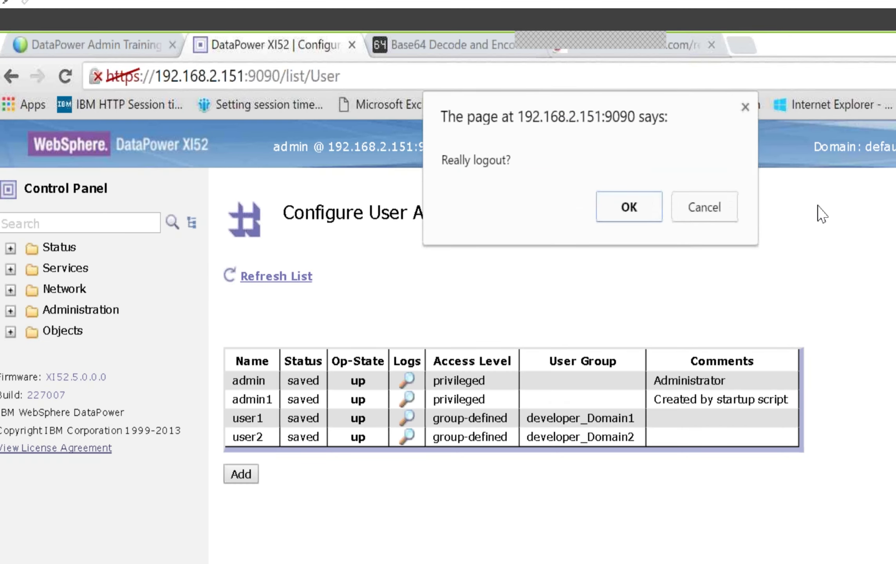
Step: Confirm the logout and enter a user name and password on the login page
click(646, 213)
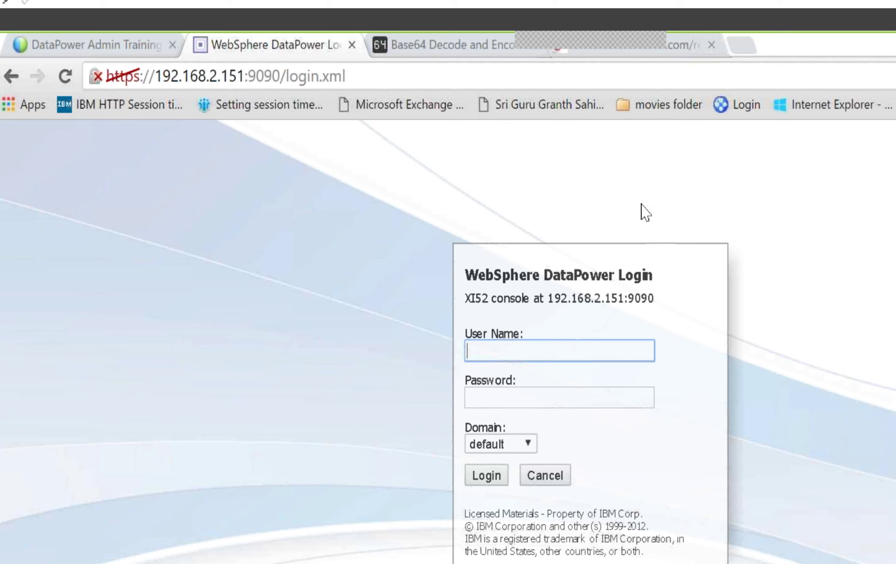
text(admin)
key(Tab)
text(admin)
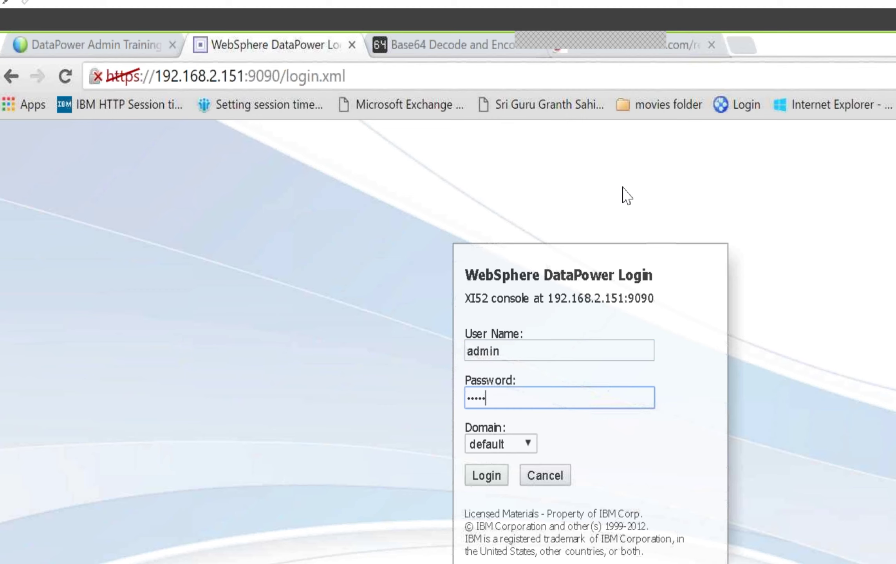
key(BackSpace)
key(BackSpace)
key(BackSpace)
key(BackSpace)
key(BackSpace)
text(admin12345)
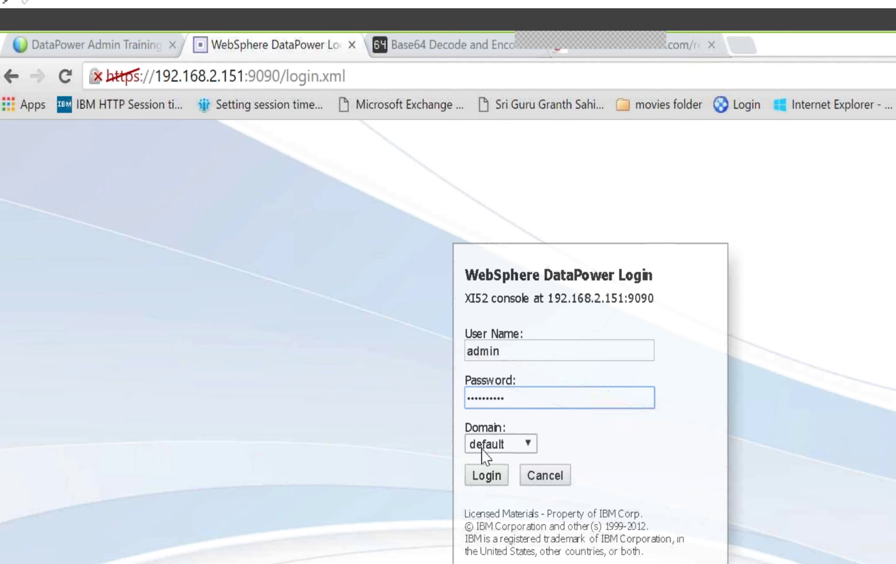
Step: Replace the user name with user1, choose Domain1 as login domain, and log in
click(505, 351)
drag(501, 351, 456, 356)
text(user1)
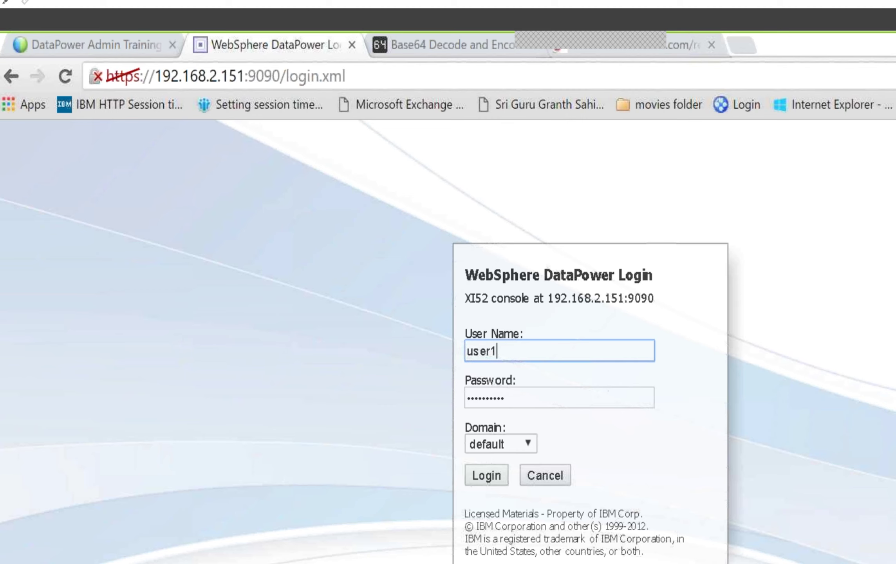
click(494, 451)
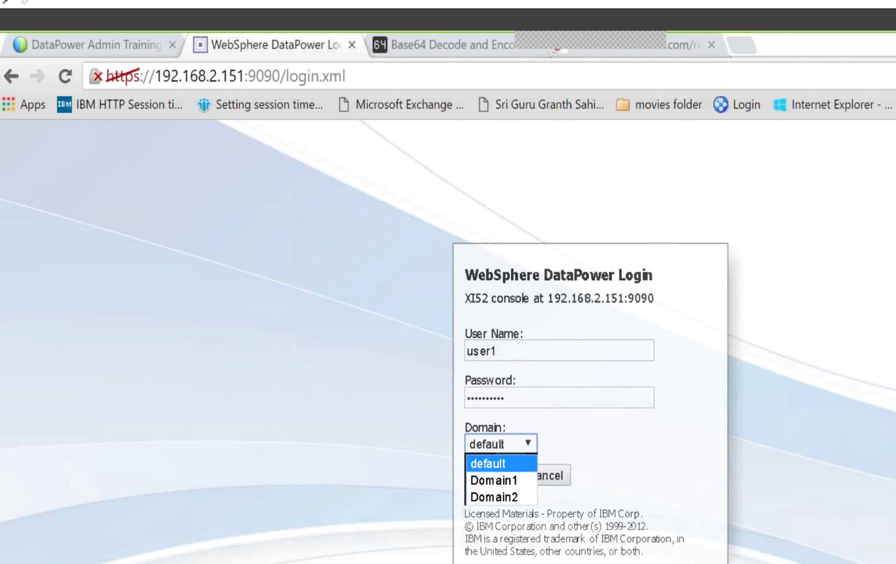
click(493, 478)
click(488, 475)
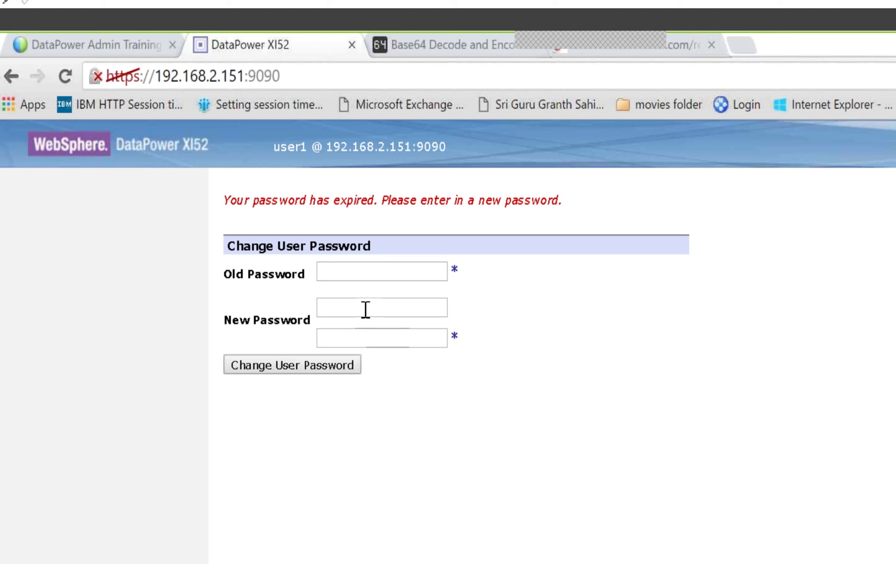
Step: Change user1's expired password to a new one, confirm it, and close the success message
click(340, 275)
text(user1123456)
key(Tab)
key(Tab)
text(1234567890)
key(Tab)
text(1234567890)
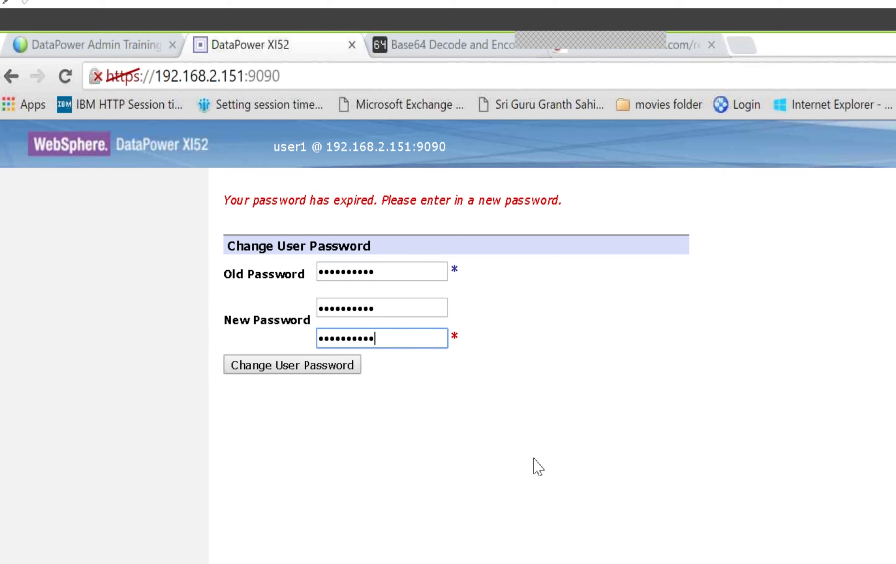
click(335, 370)
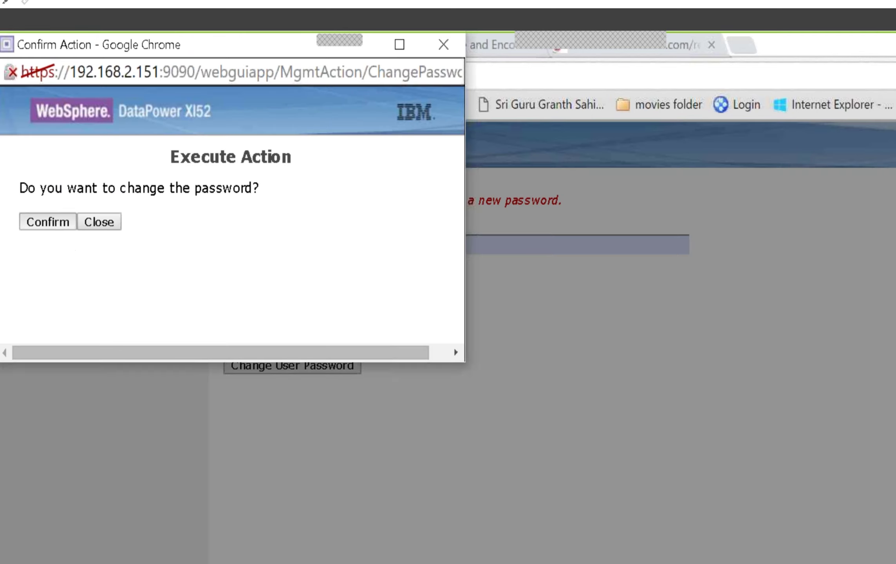
click(48, 222)
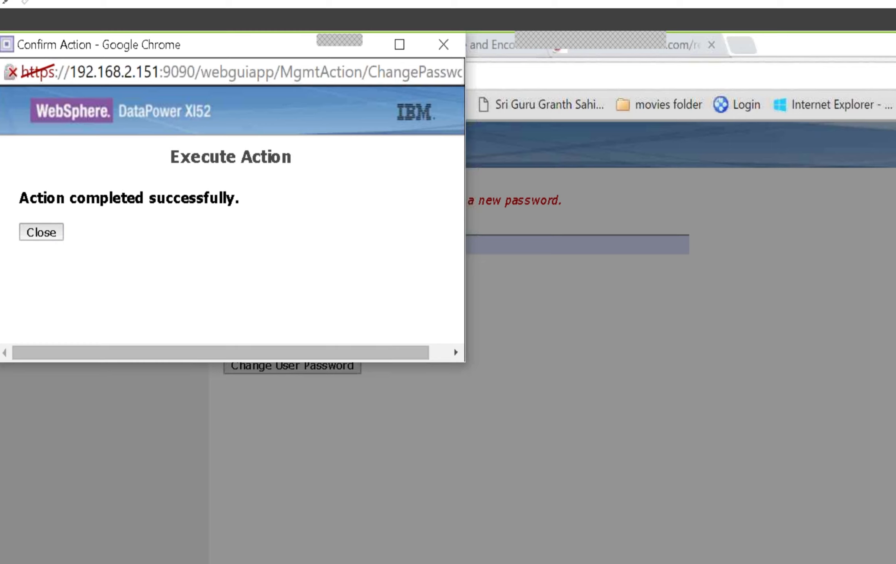
click(48, 232)
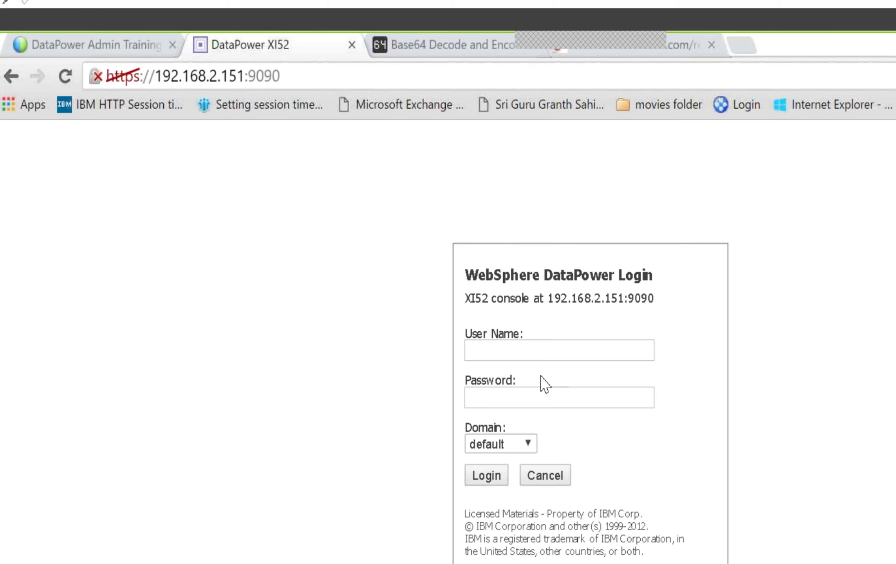
Step: Log in as user1 with the new password, choosing Domain1 as the login domain
text(us)
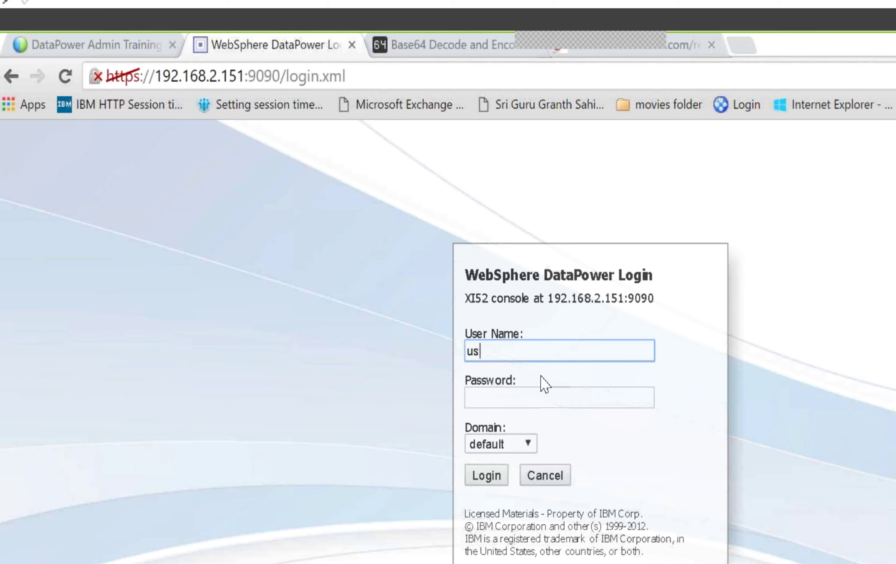
text(er1)
key(Tab)
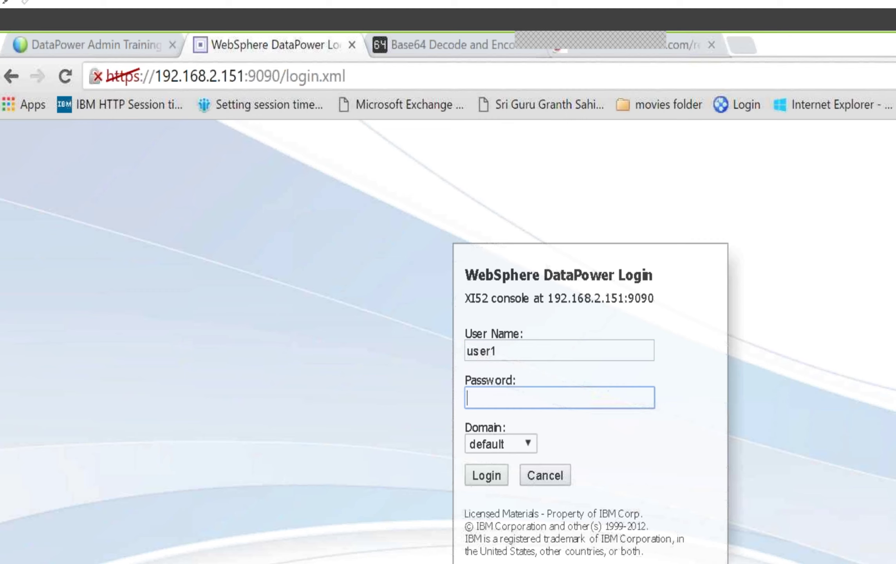
text(••••••••••)
click(484, 447)
key(Down)
key(Return)
key(Return)
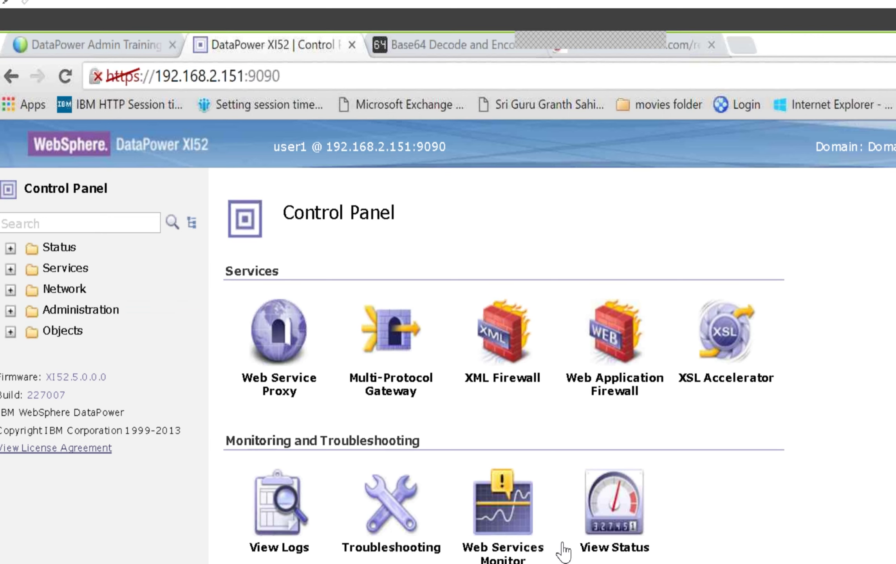
scroll(564, 546, down, 5)
scroll(566, 548, up, 5)
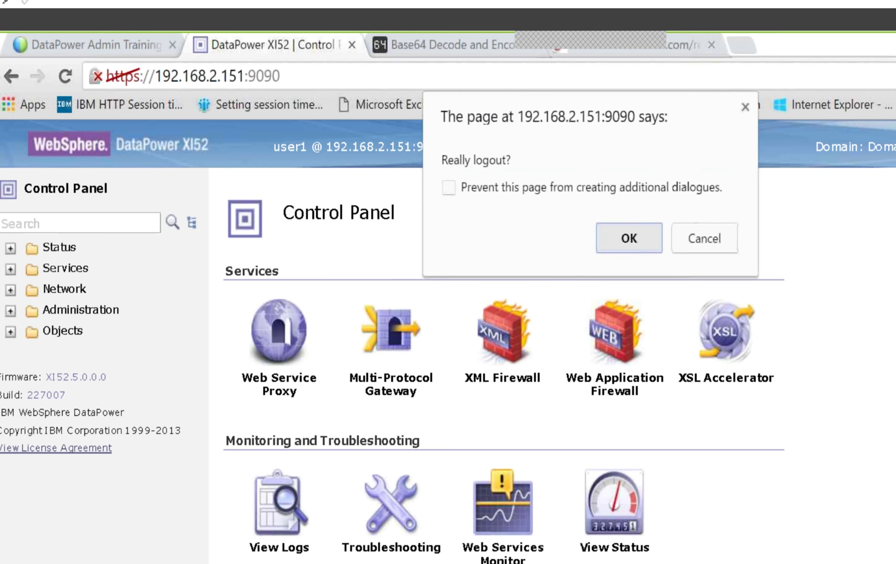
Step: Log out and attempt a login as user2 with its password
click(650, 252)
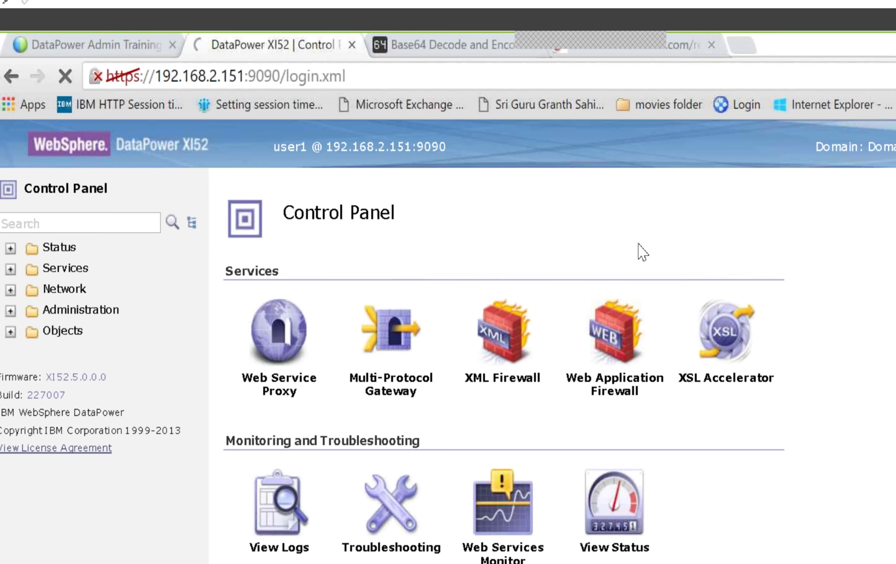
text(user2)
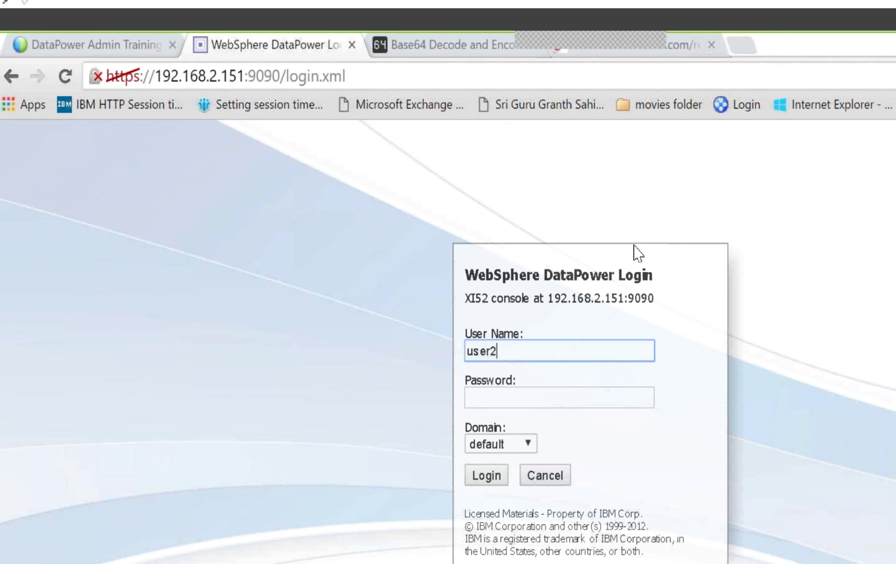
key(Tab)
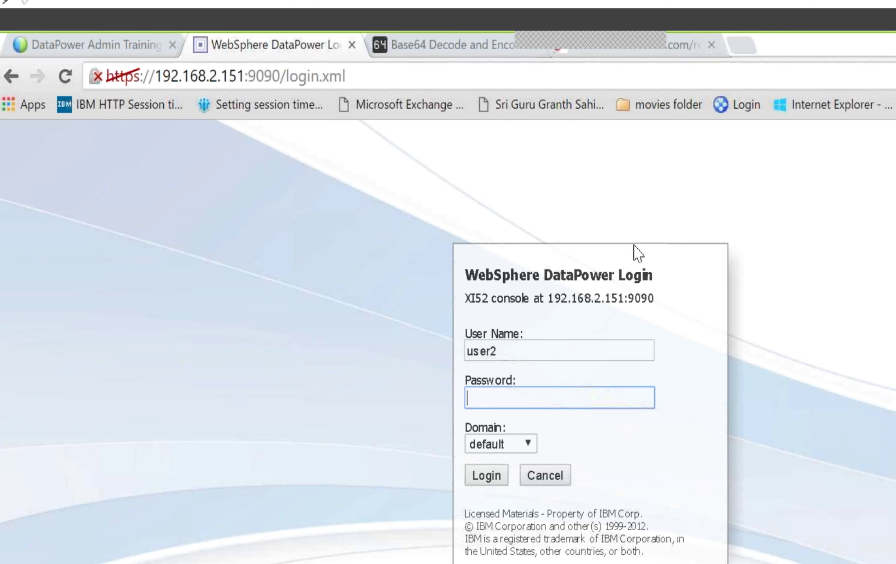
text(**********)
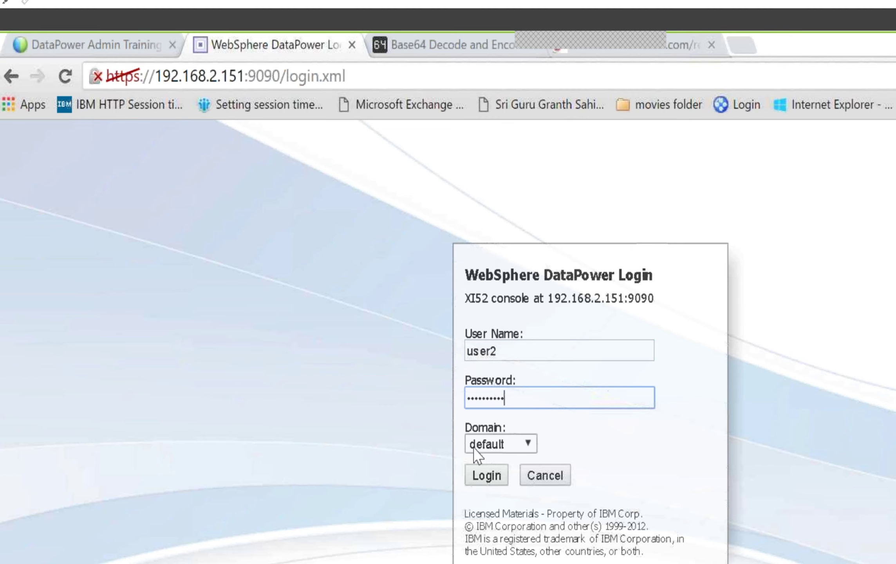
click(487, 473)
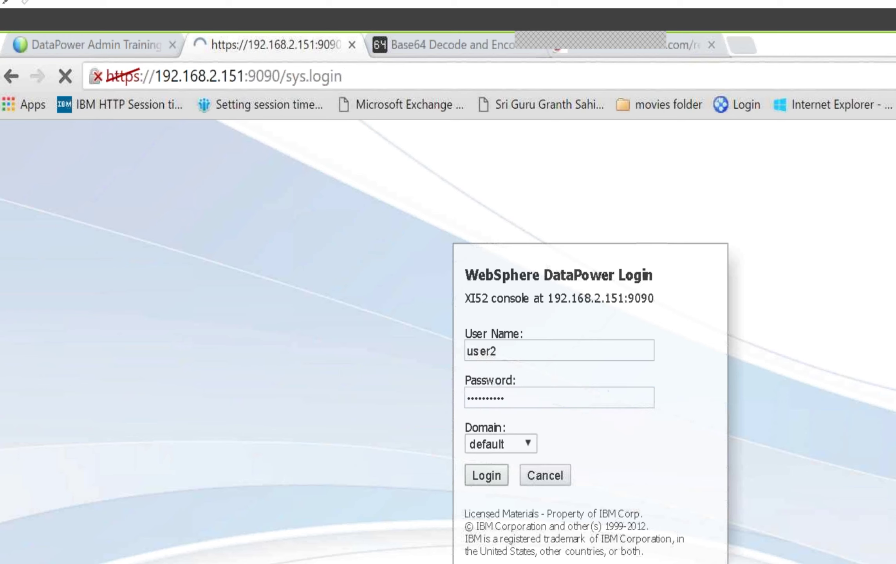
Step: Re-enter user2's credentials and log in with Domain2 selected as the login domain
text(user2)
key(Tab)
text(••••••••••)
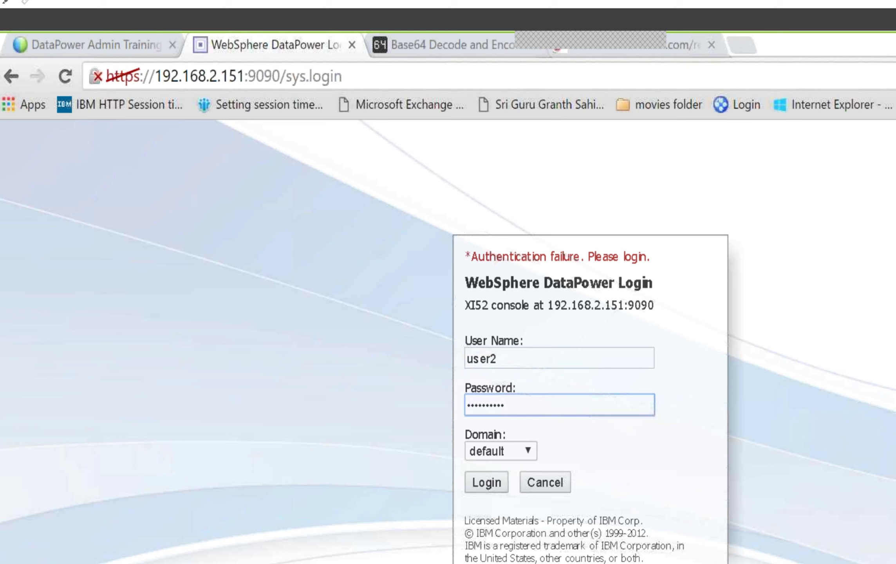
click(492, 451)
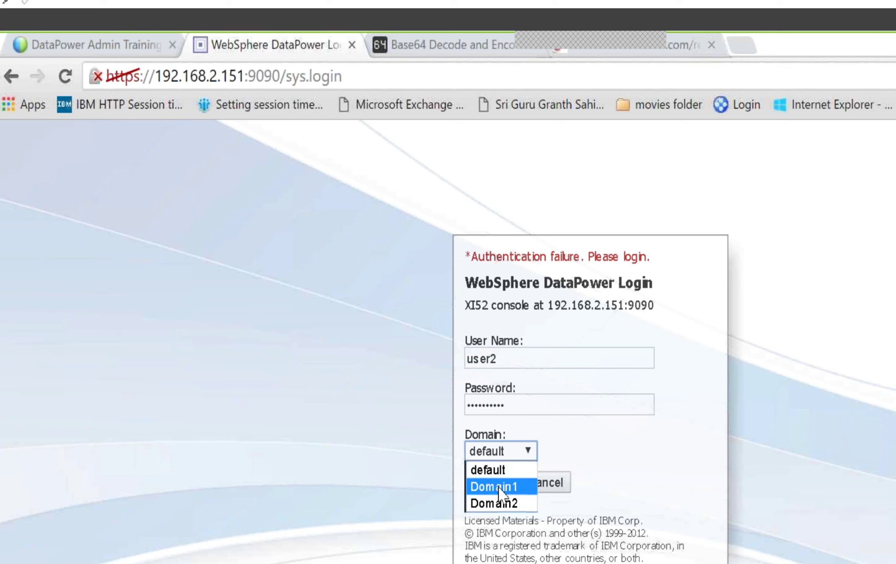
click(494, 503)
click(487, 484)
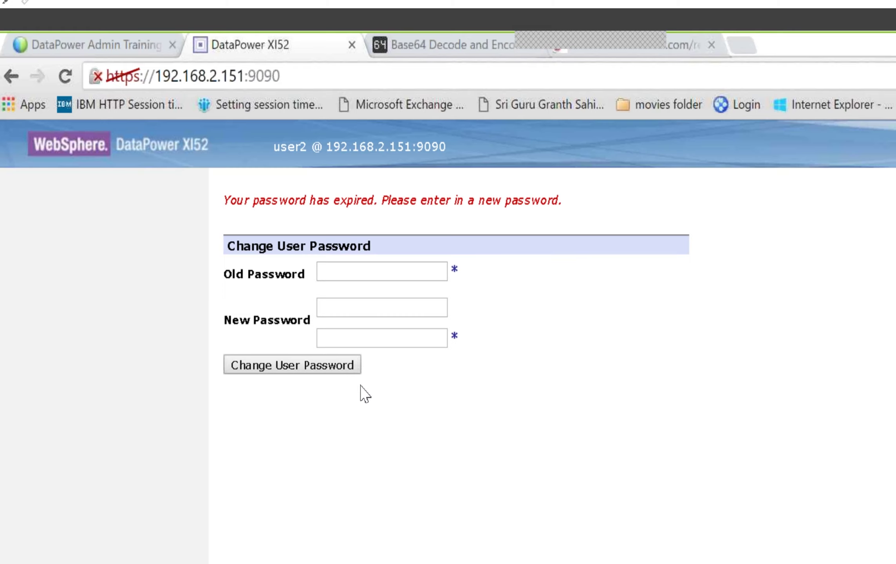
Step: Correct the old password, enter user2's new password, then confirm the change and close the message
click(361, 272)
text(••••••••••)
key(Tab)
key(Tab)
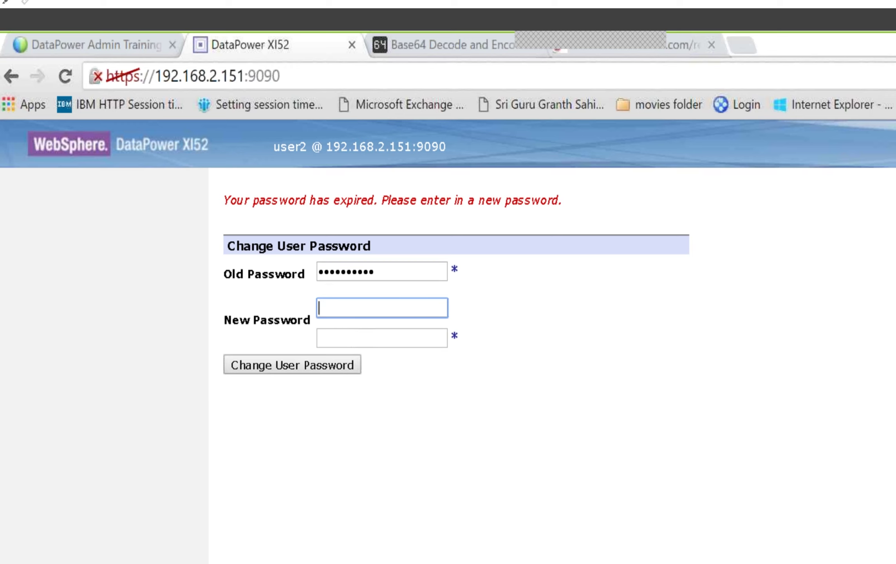
text(••••••••••)
click(402, 269)
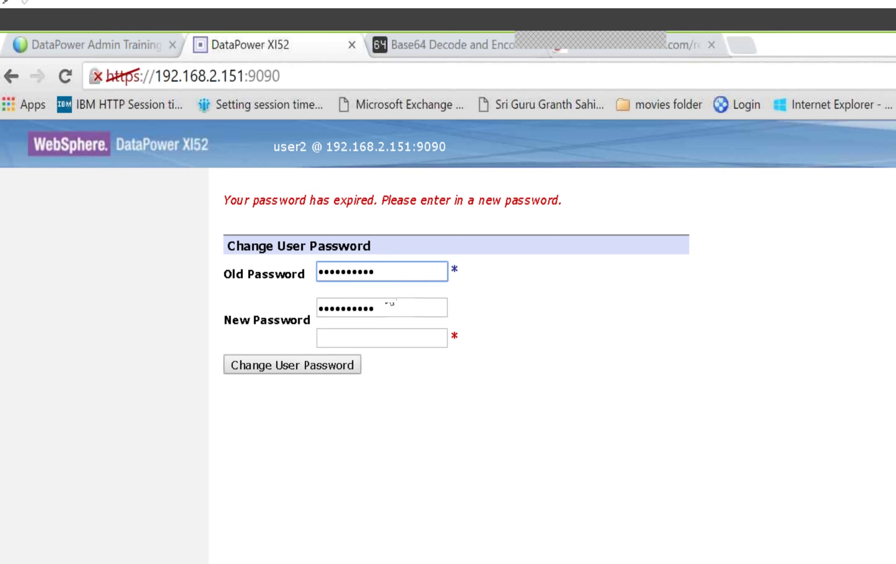
key(BackSpace)
key(BackSpace)
key(BackSpace)
key(BackSpace)
key(BackSpace)
key(BackSpace)
key(BackSpace)
key(BackSpace)
key(BackSpace)
key(BackSpace)
text(••••)
text(******)
key(Tab)
key(Tab)
key(Tab)
text(***********)
click(331, 363)
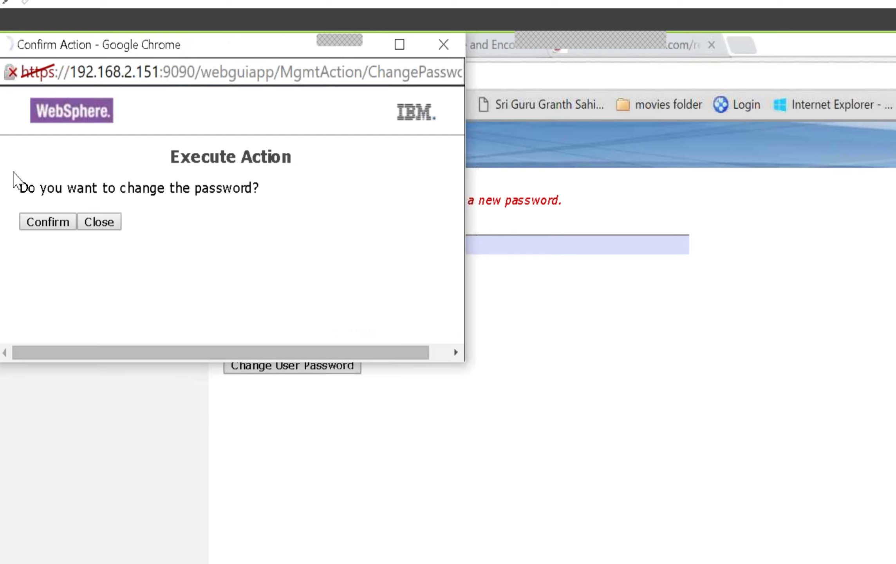
click(47, 222)
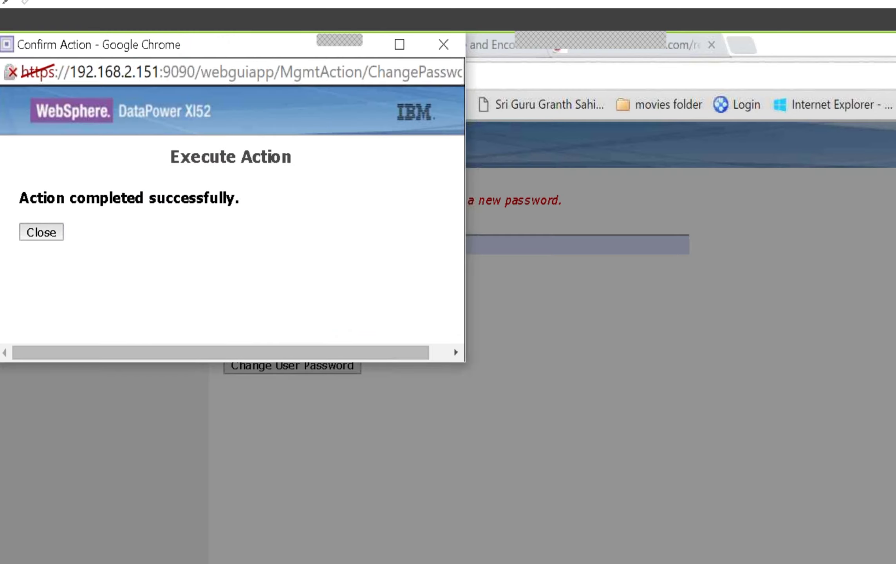
click(41, 232)
Step: Fill the login form with user2 and the new password
text(user2)
key(Tab)
text(**********)
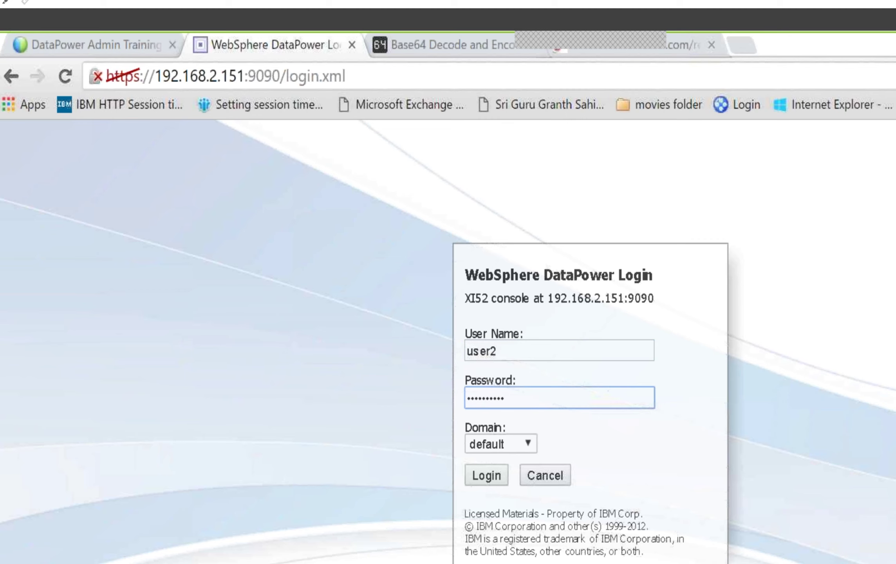
Step: Select Domain2 as the login domain and log in as user2
click(515, 444)
click(516, 494)
key(Return)
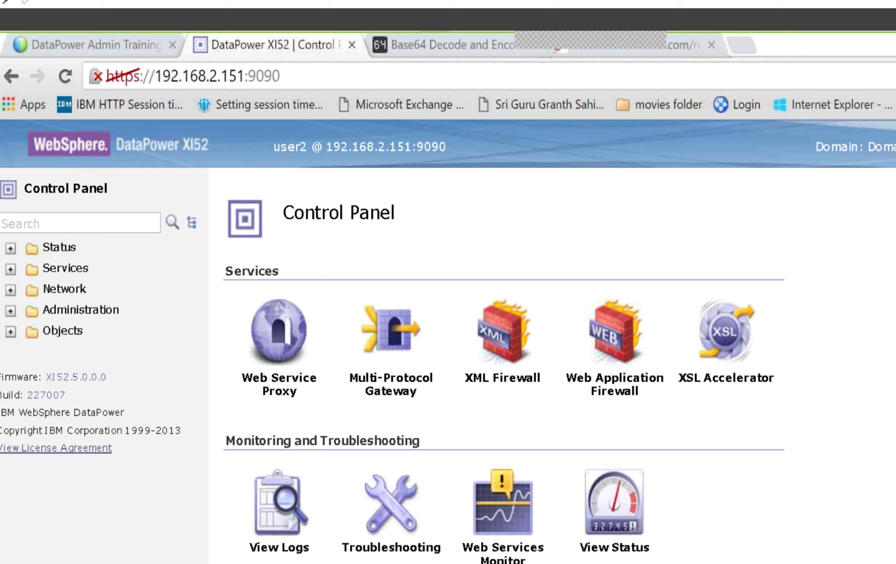
Step: Expand the Status category in the navigation tree, showing View Logs through Crypto
click(11, 249)
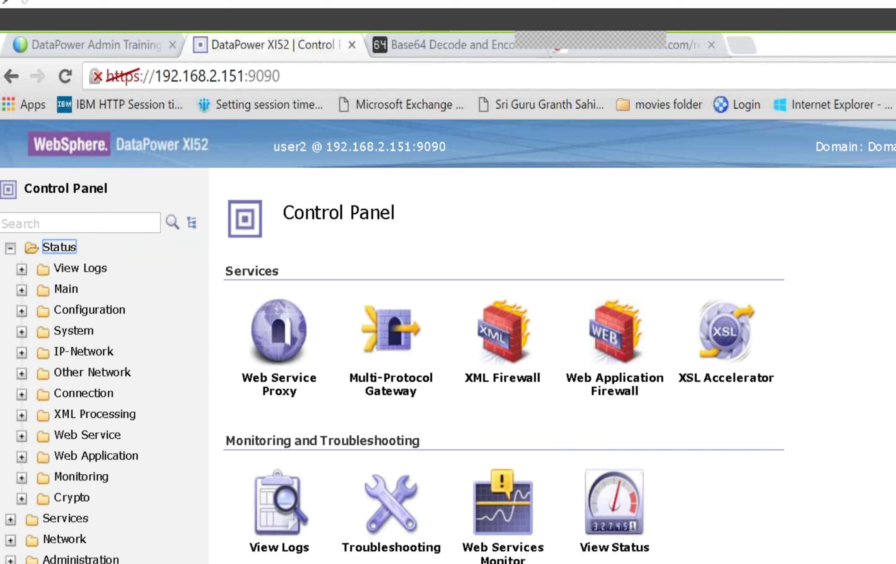
scroll(773, 520, down, 3)
scroll(773, 525, down, 6)
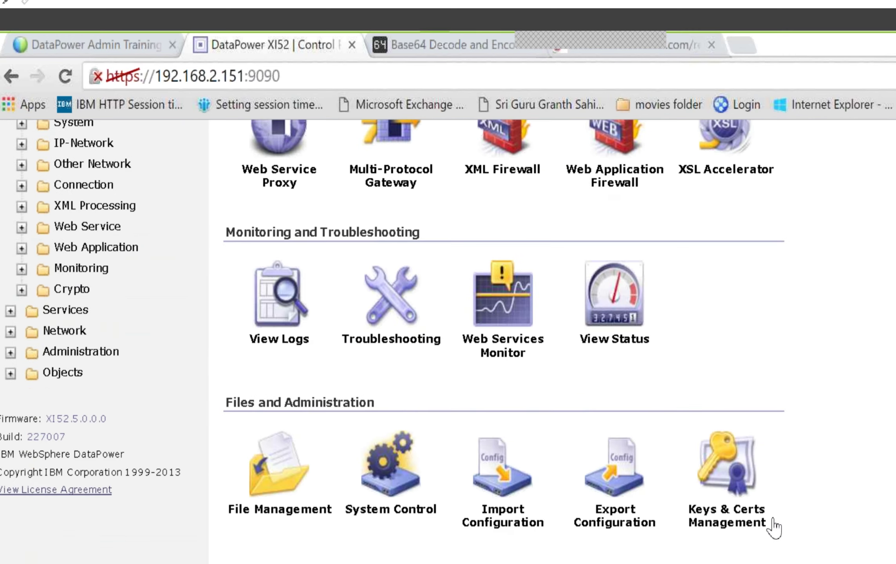
scroll(772, 525, up, 10)
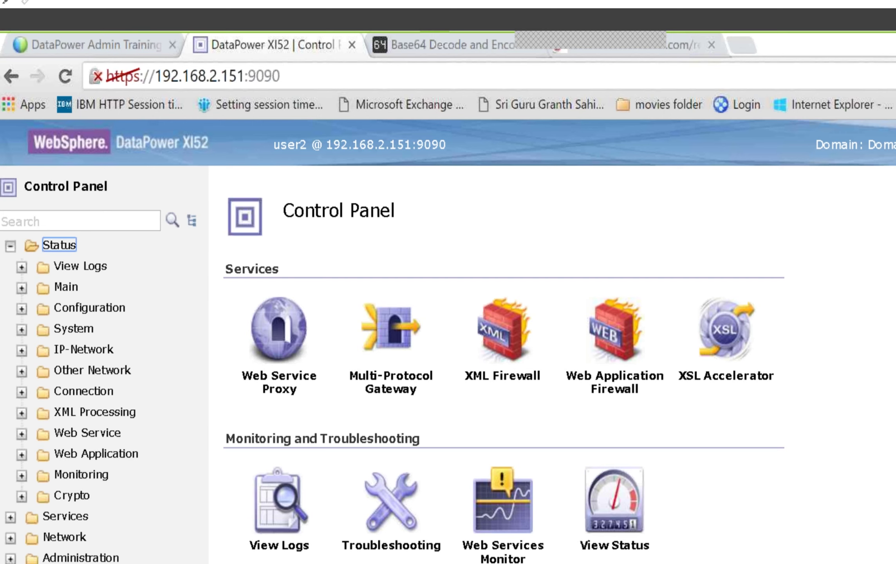
Step: Bring the exercisedp.txt exercise list in TextPad to the front
key(alt+Tab)
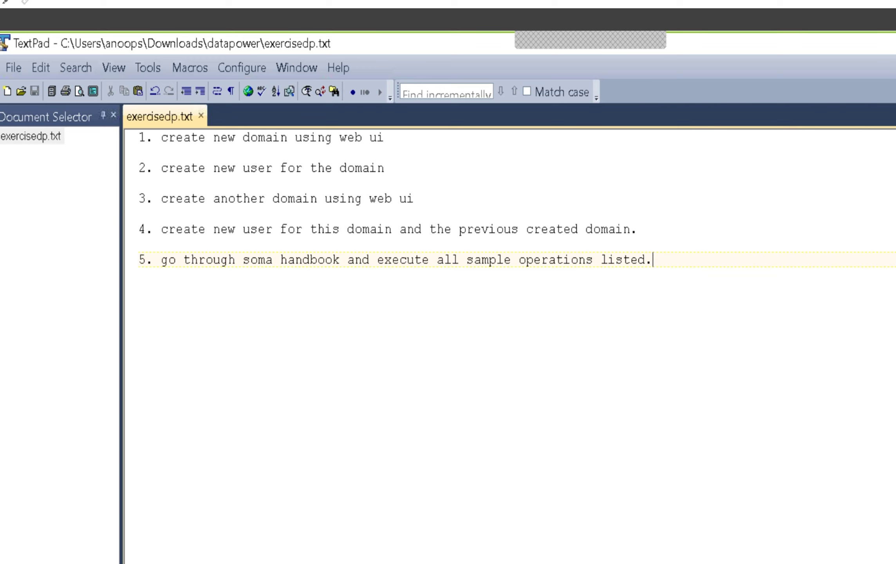
Step: Look over the Base64 encoding page and the redbooks PDF in Chrome
key(alt+Tab)
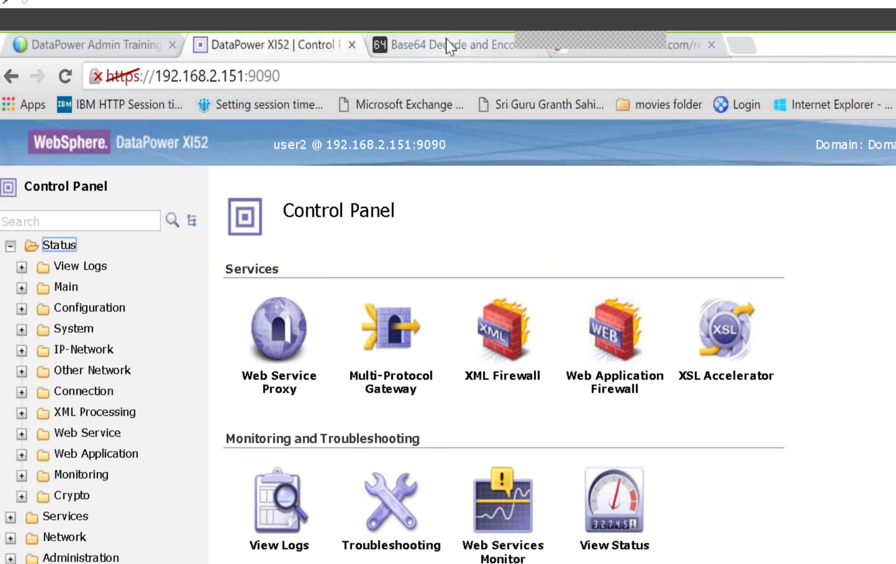
click(449, 47)
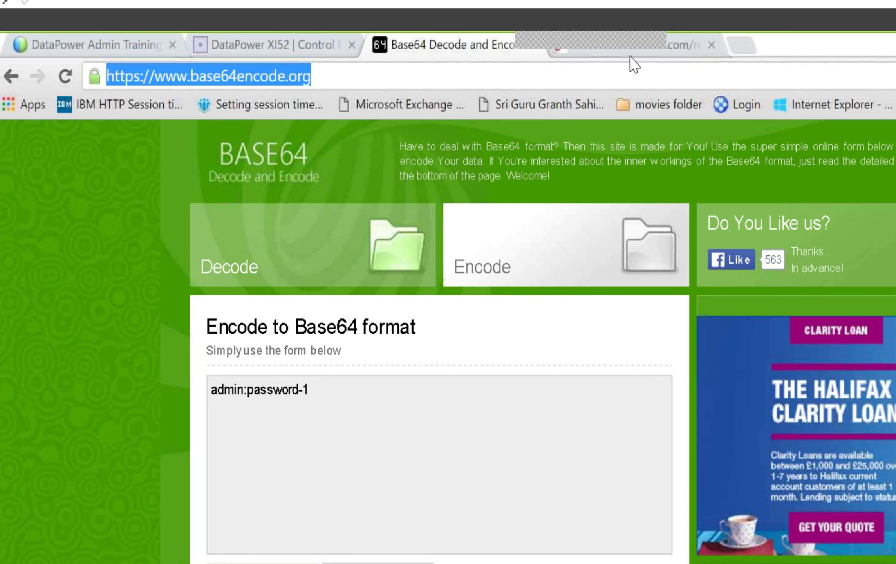
click(678, 50)
click(492, 31)
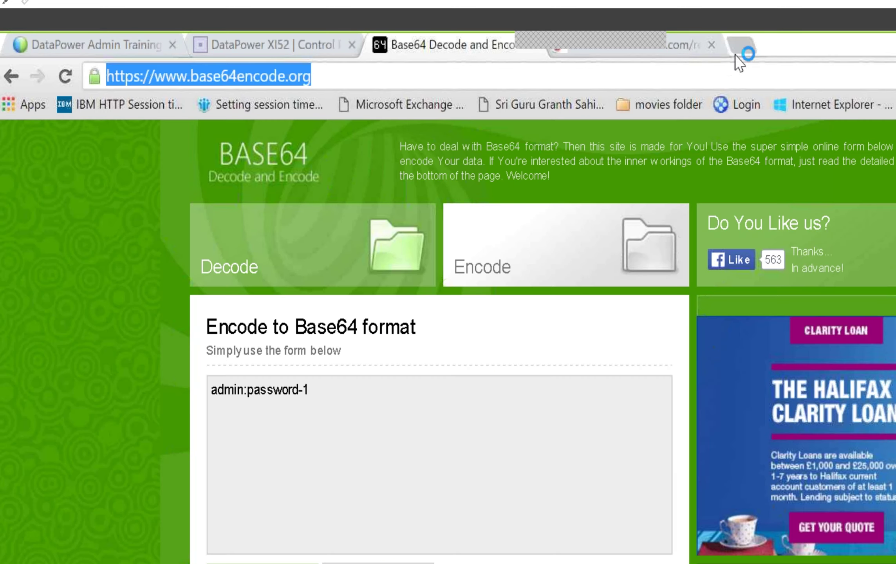
Step: Search Google in a new tab for 'how to create a user for multiple domain in datapower'
key(ctrl+t)
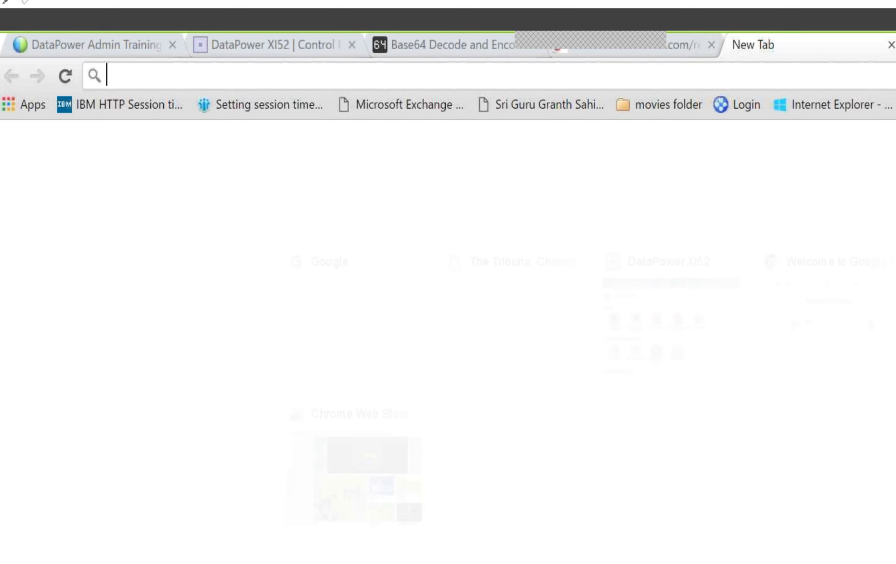
text(www.google.ca)
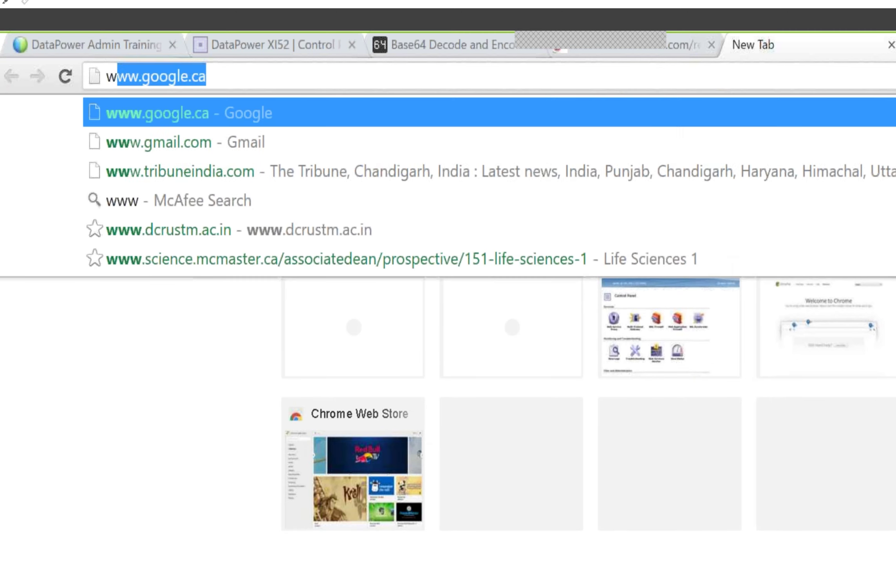
key(Return)
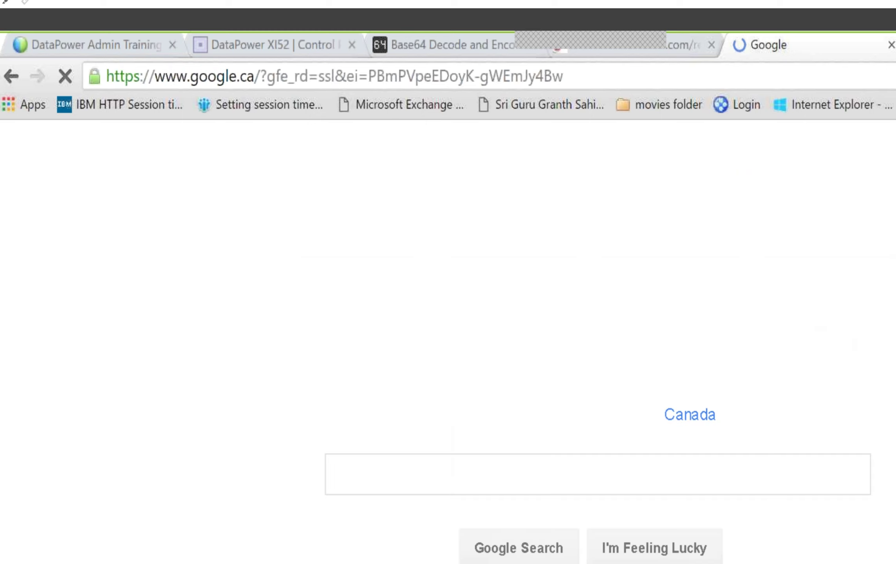
text(h)
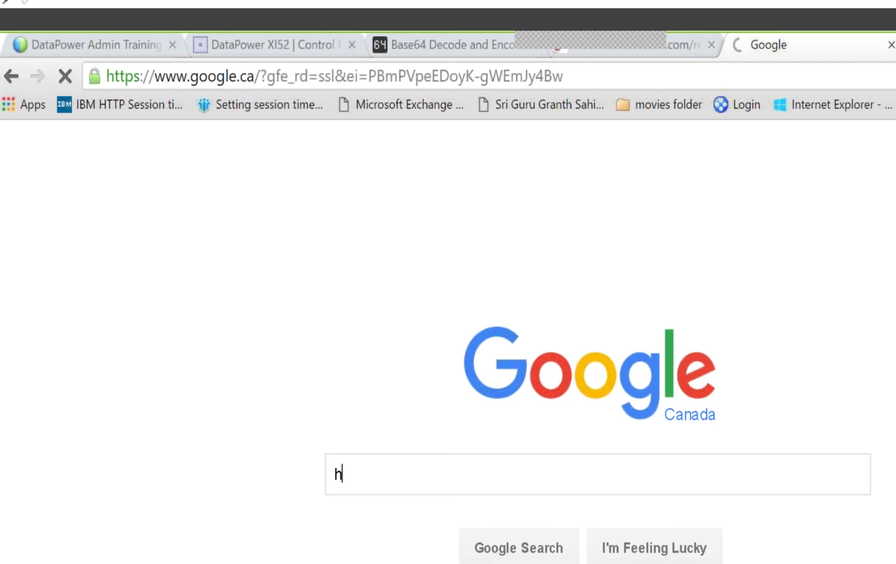
text(ow to create a )
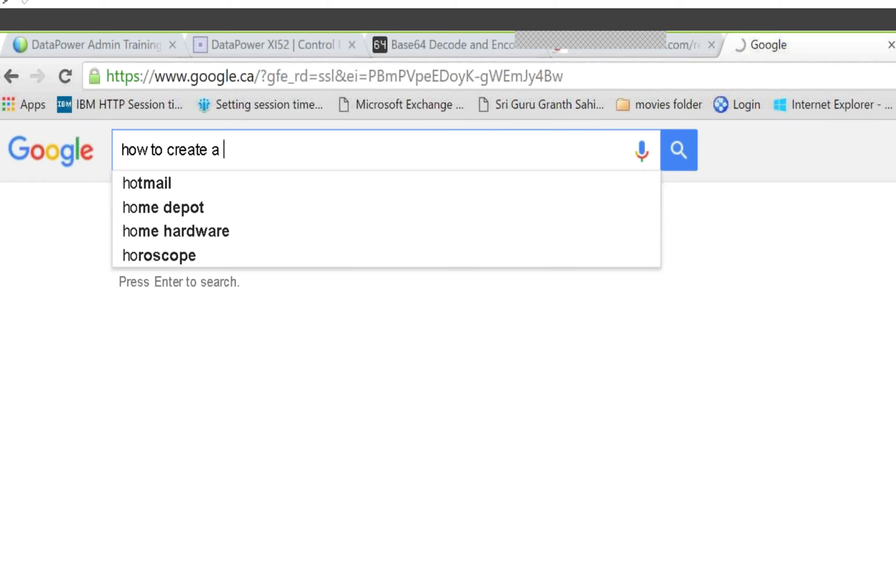
text(use)
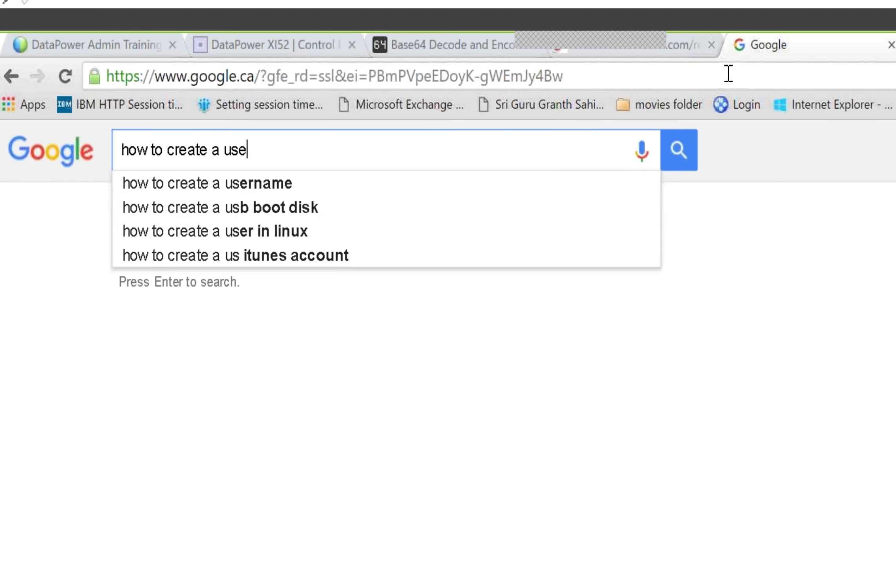
text(r for multip)
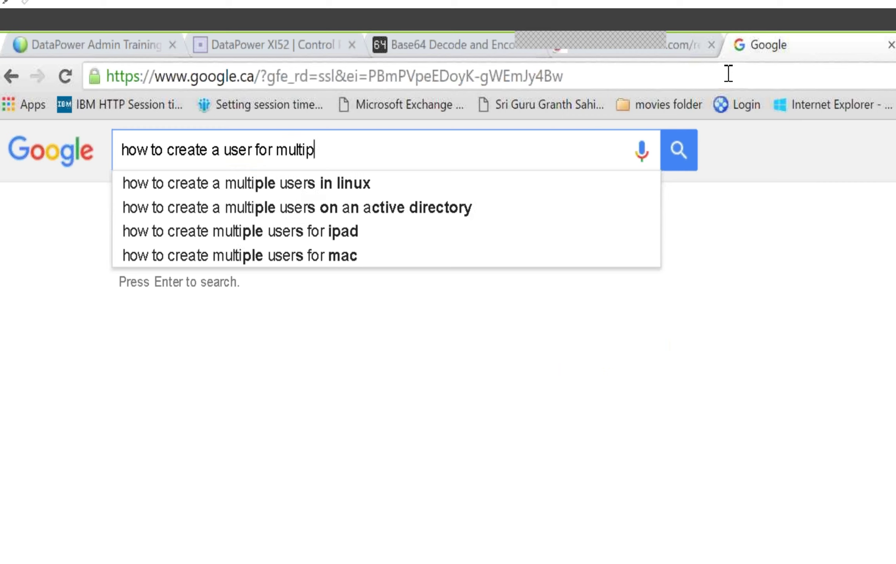
text(le domain in)
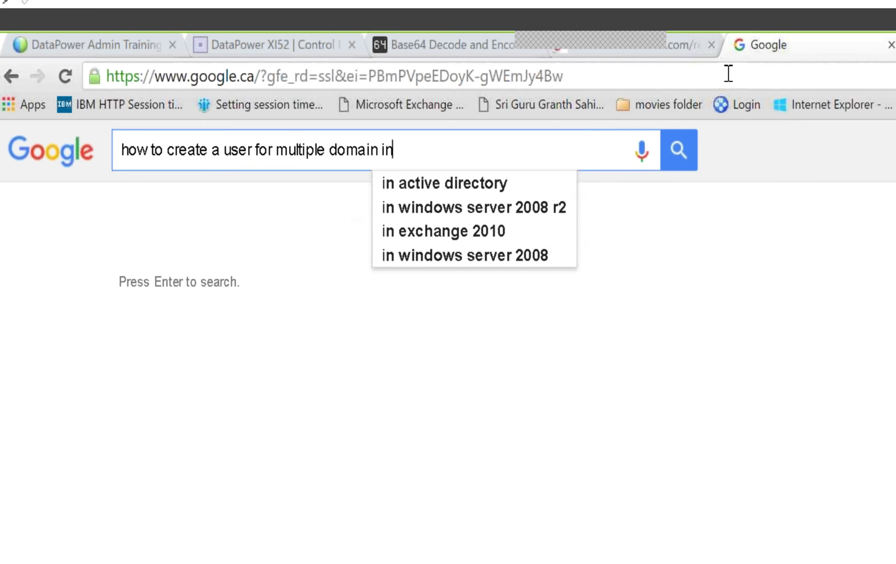
text( datapower)
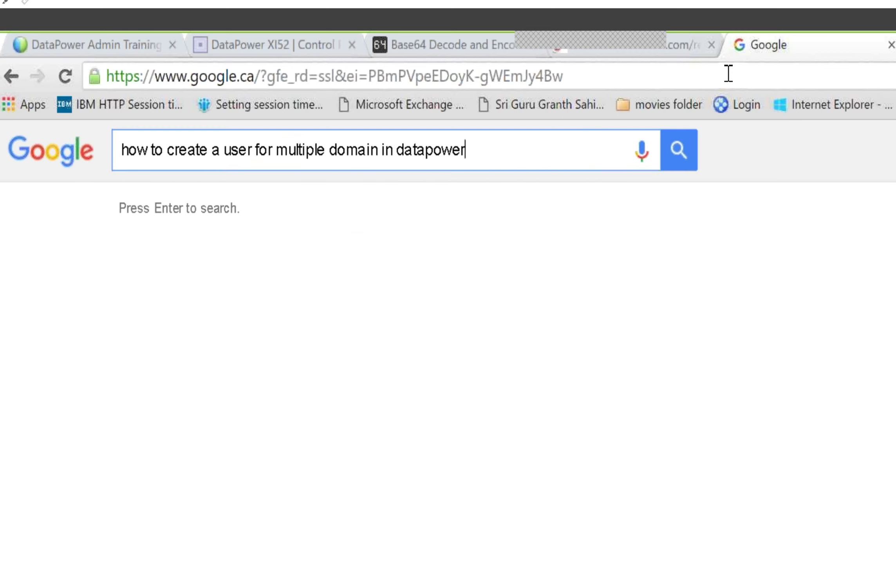
key(Return)
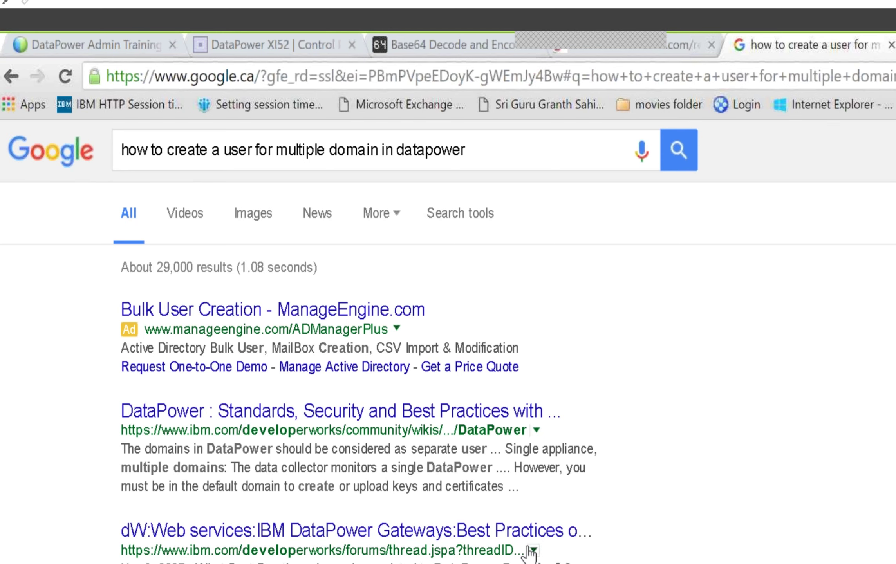
scroll(320, 331, down, 5)
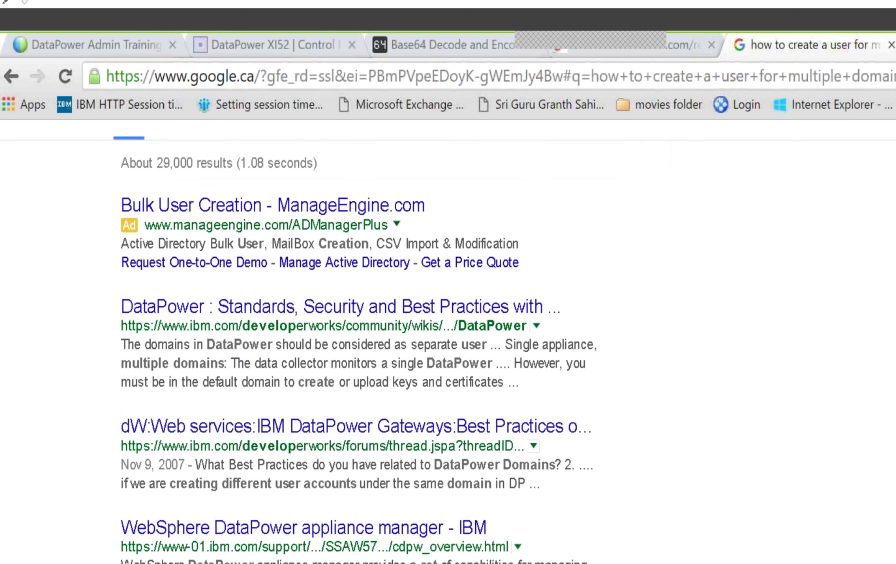
click(320, 331)
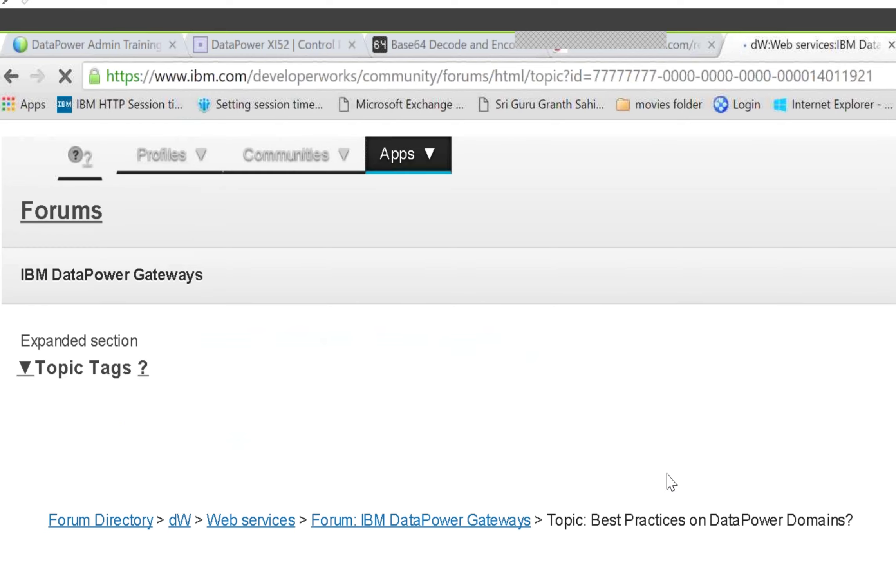
scroll(671, 482, down, 10)
scroll(667, 487, down, 8)
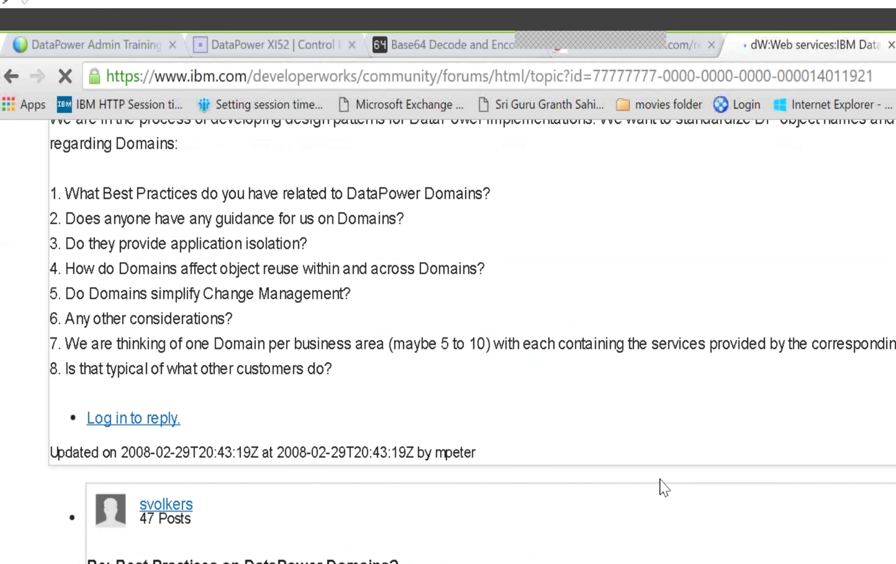
scroll(665, 488, down, 8)
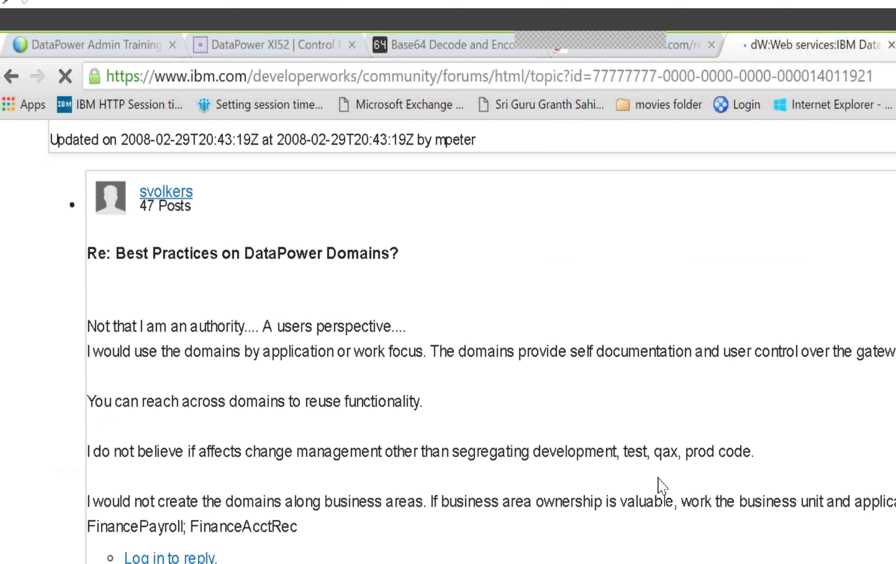
scroll(661, 485, down, 2)
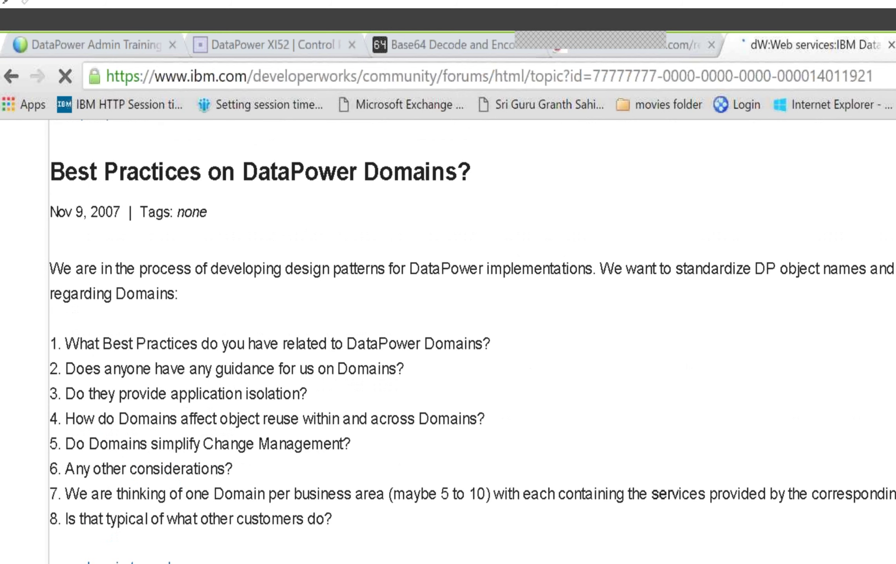
scroll(470, 341, down, 2)
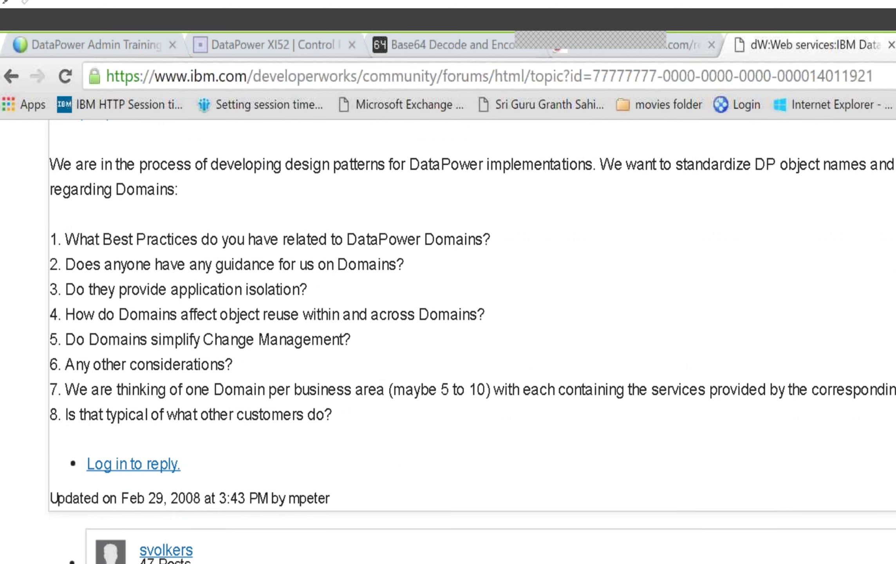
scroll(470, 340, down, 6)
scroll(779, 549, down, 11)
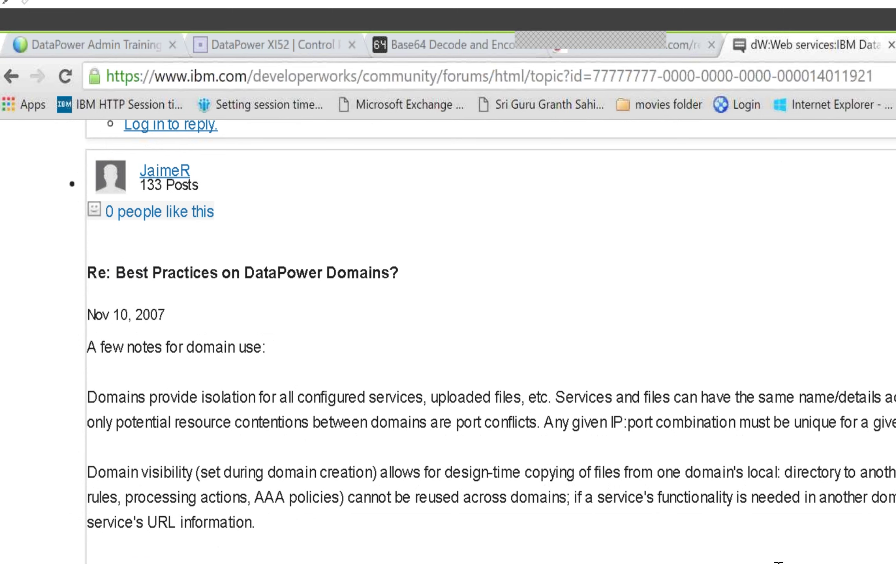
scroll(778, 562, down, 2)
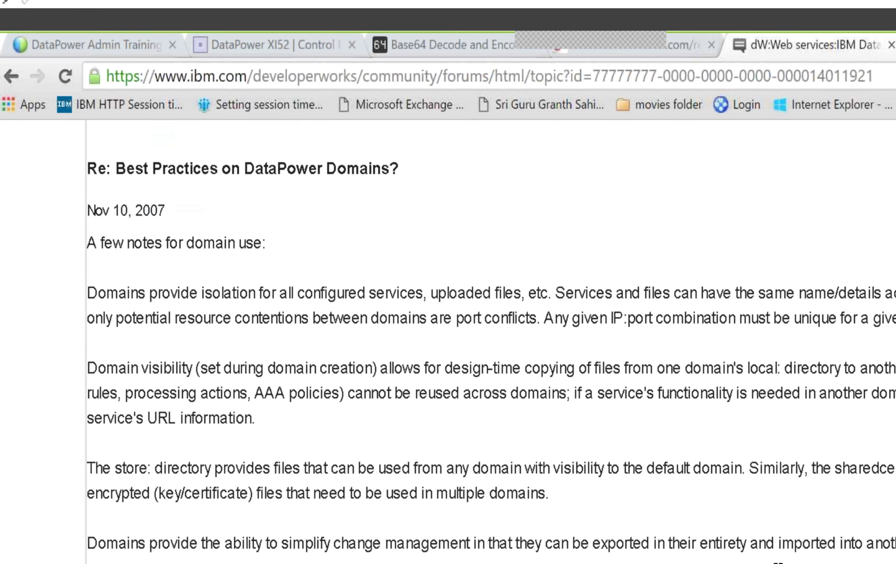
scroll(778, 562, down, 9)
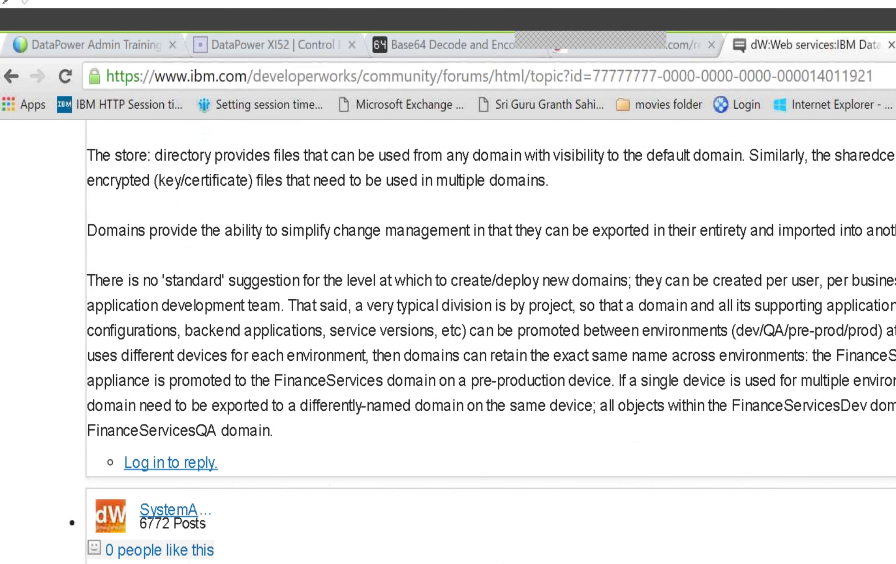
scroll(779, 562, down, 8)
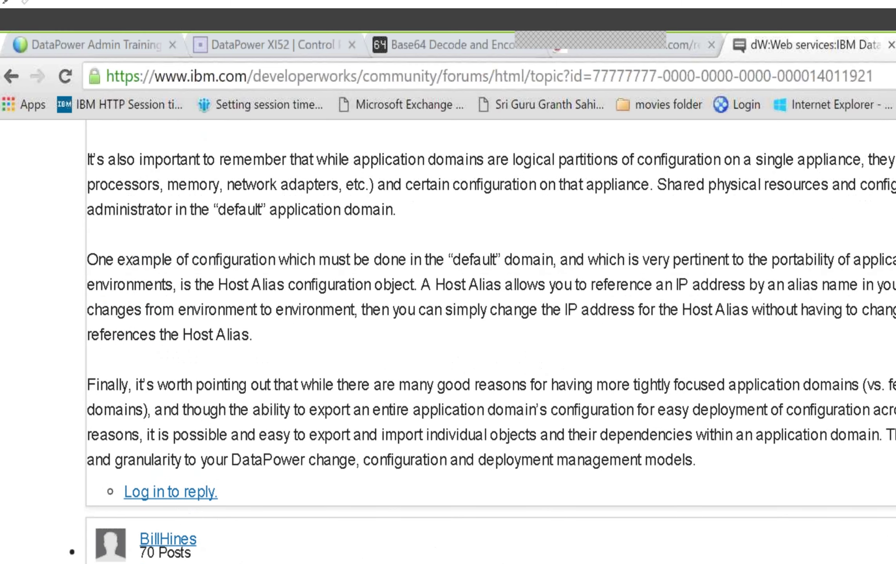
scroll(779, 562, down, 8)
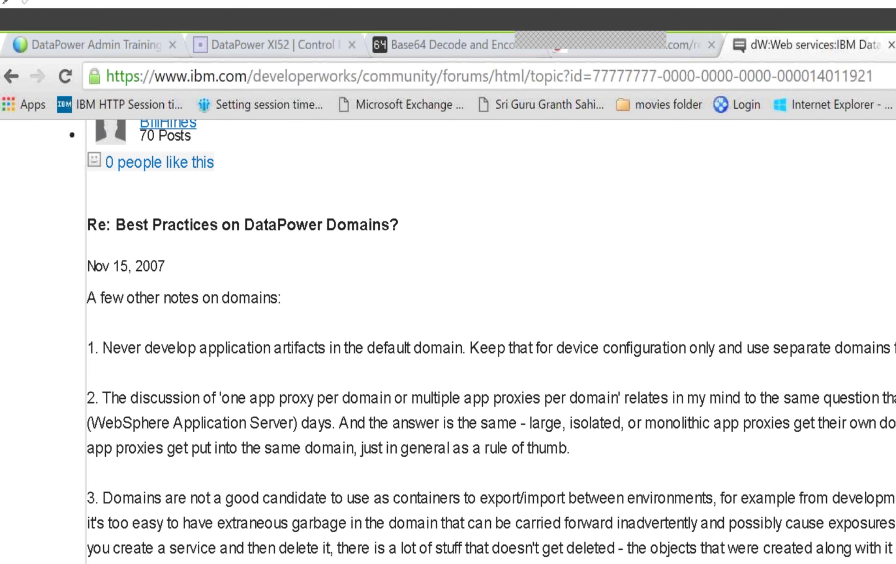
scroll(491, 340, down, 13)
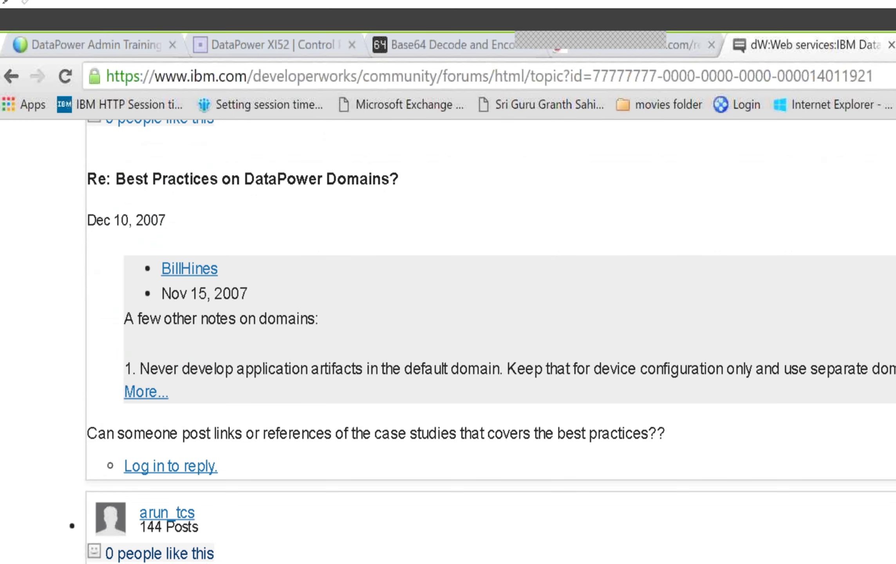
scroll(491, 341, down, 4)
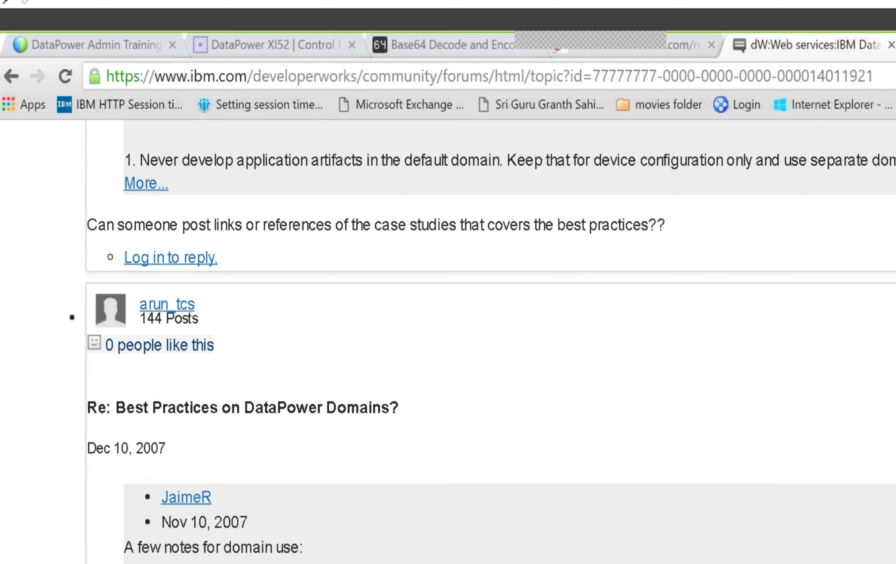
scroll(406, 226, down, 4)
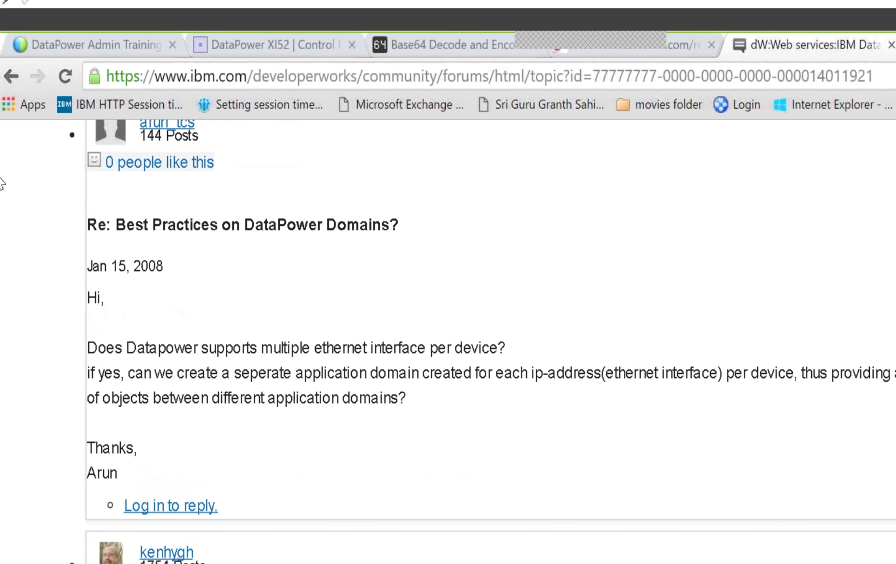
click(12, 76)
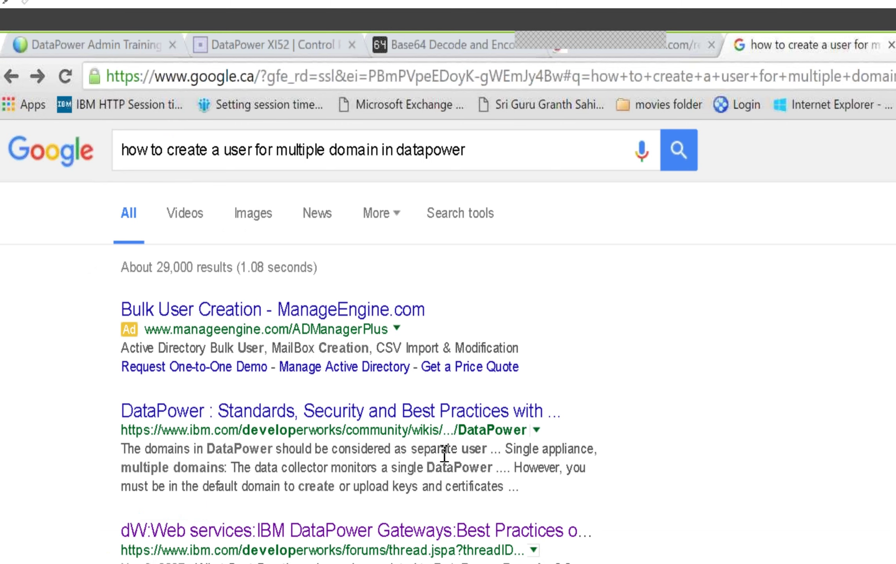
Step: Go to page 1 of redp4446.pdf and start saving a copy with Ctrl+S
click(685, 47)
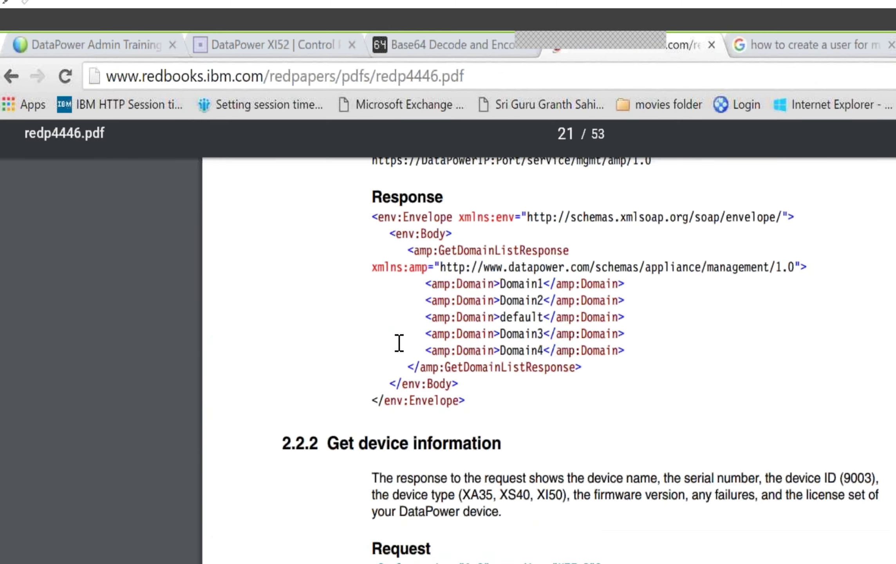
scroll(433, 341, up, 20)
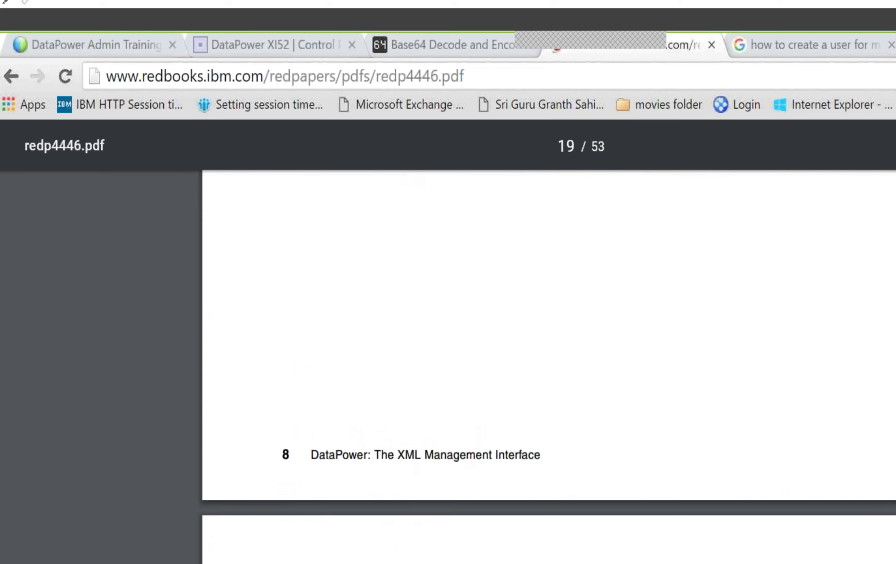
key(Home)
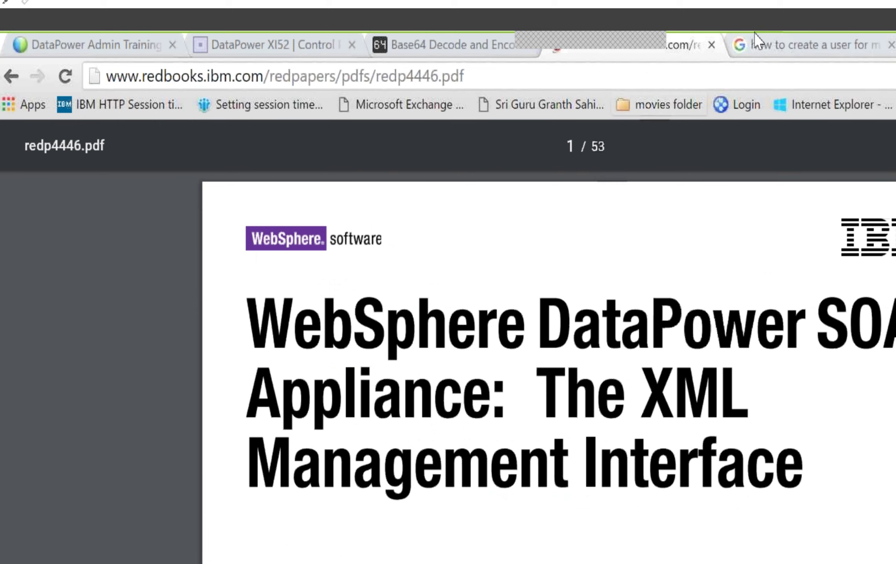
click(803, 45)
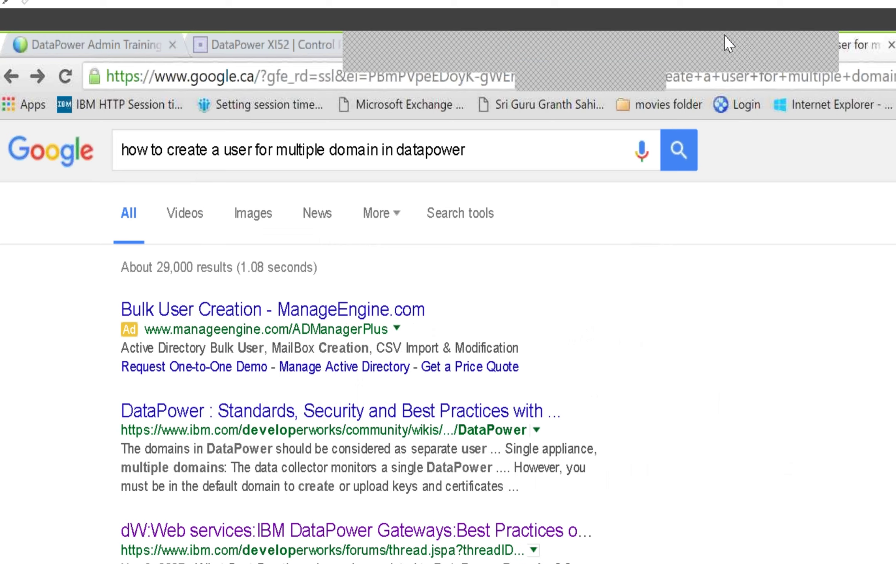
click(693, 43)
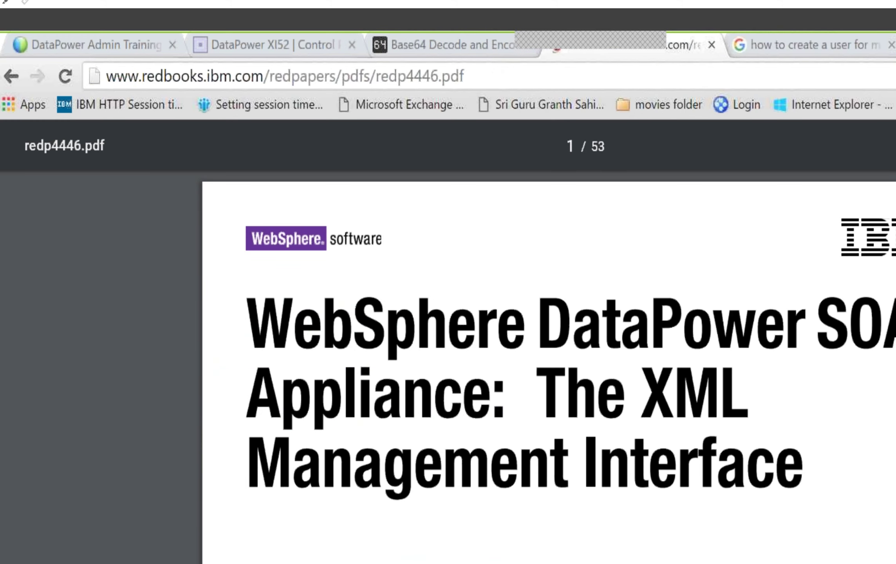
key(ctrl+s)
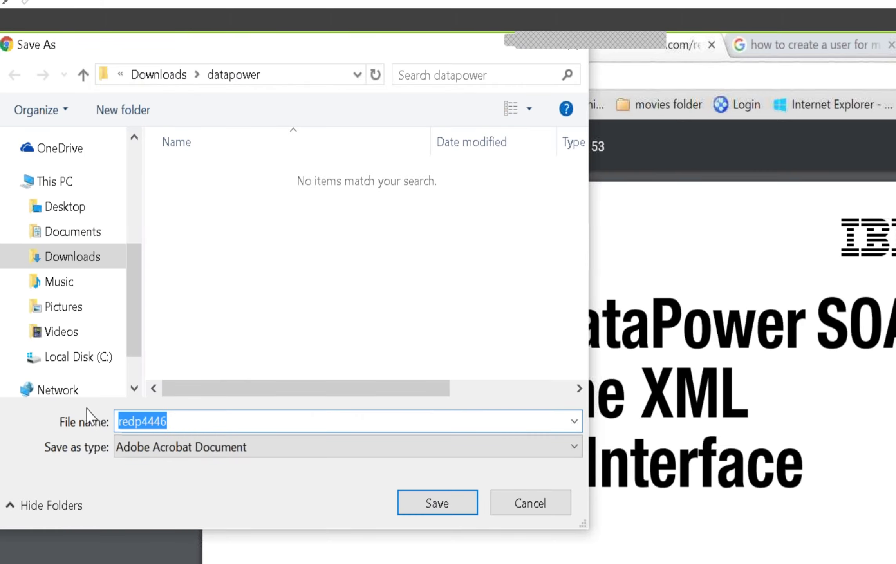
Step: Save redp4446 as a PDF into the Downloads\datapower folder
click(90, 362)
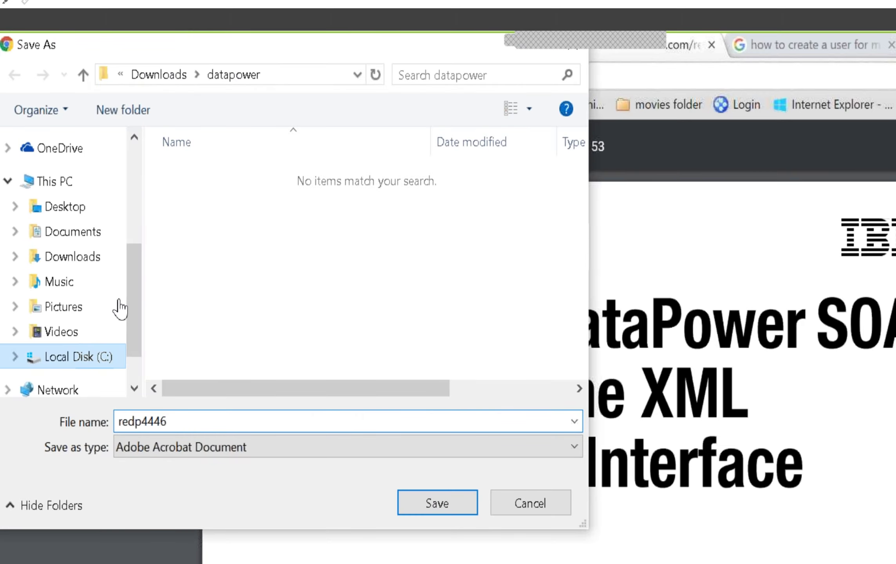
click(74, 256)
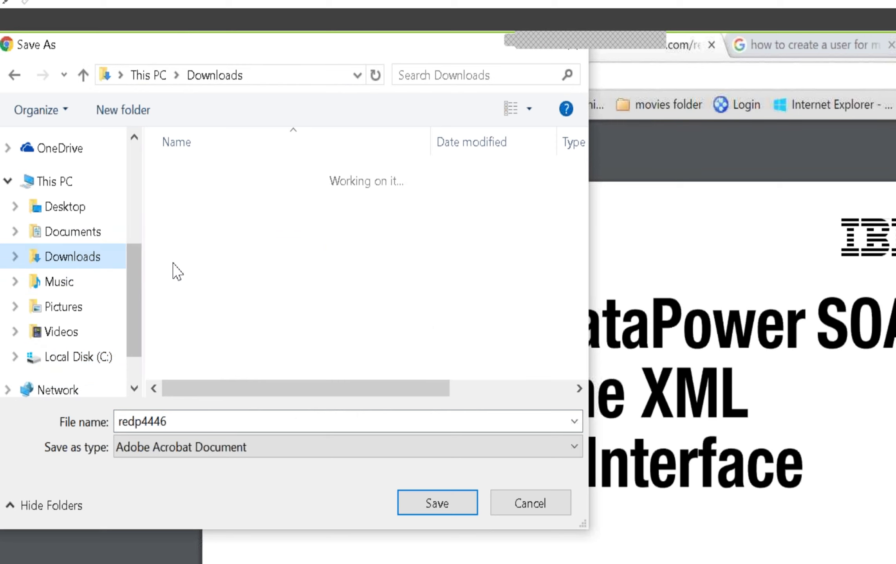
click(203, 197)
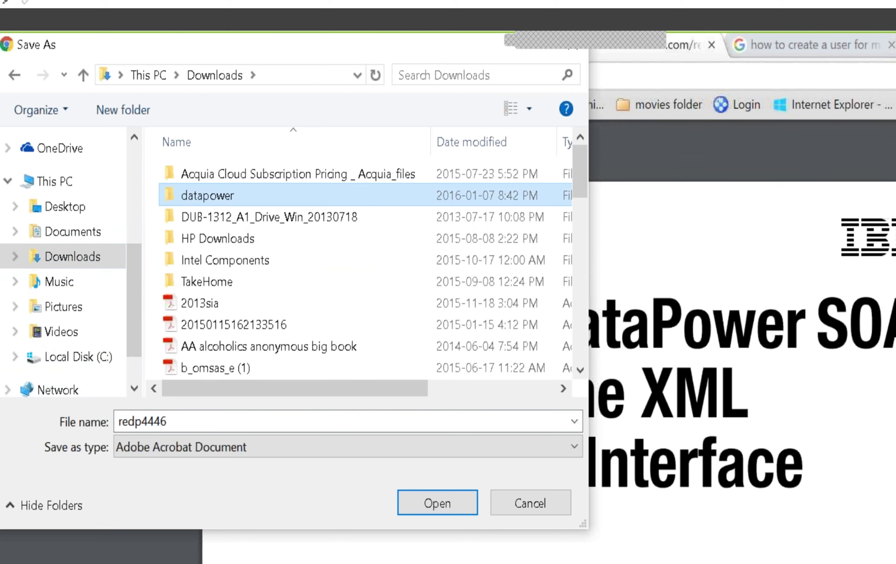
click(454, 501)
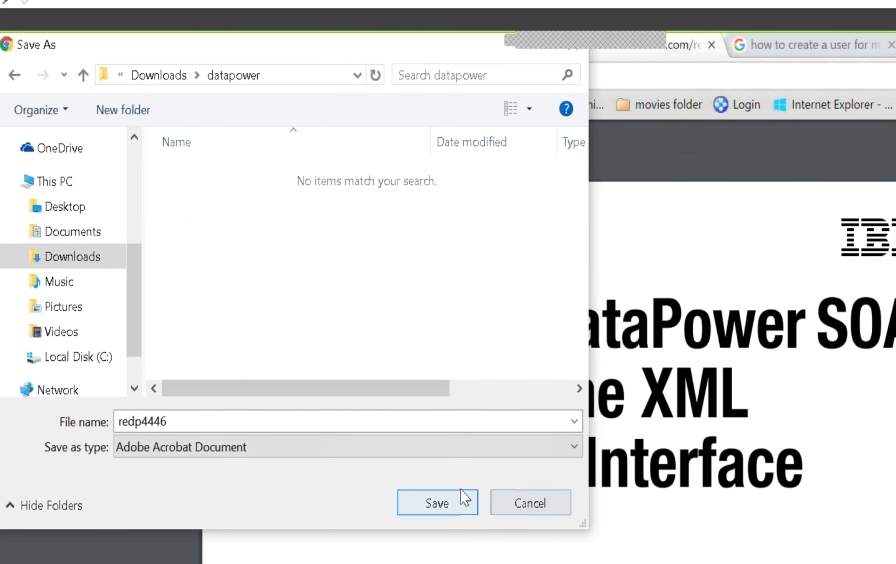
click(435, 504)
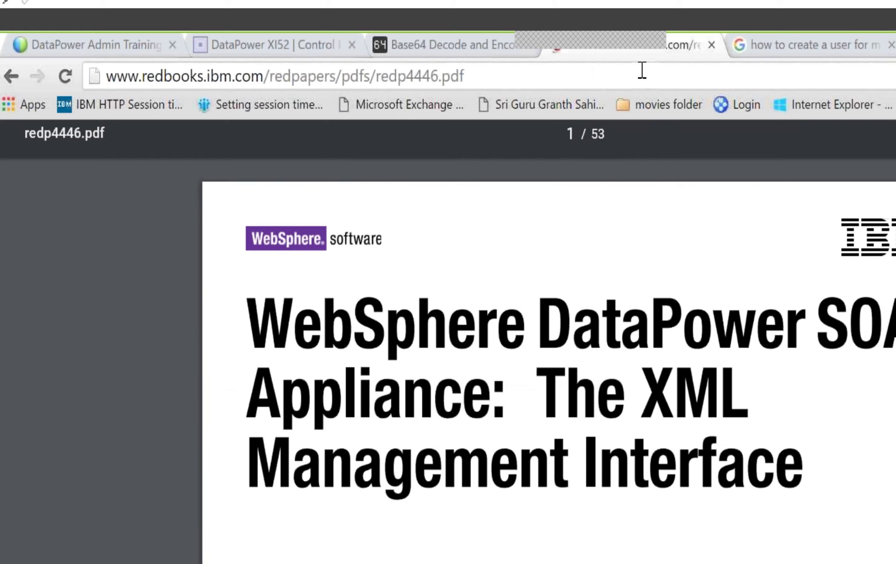
click(791, 36)
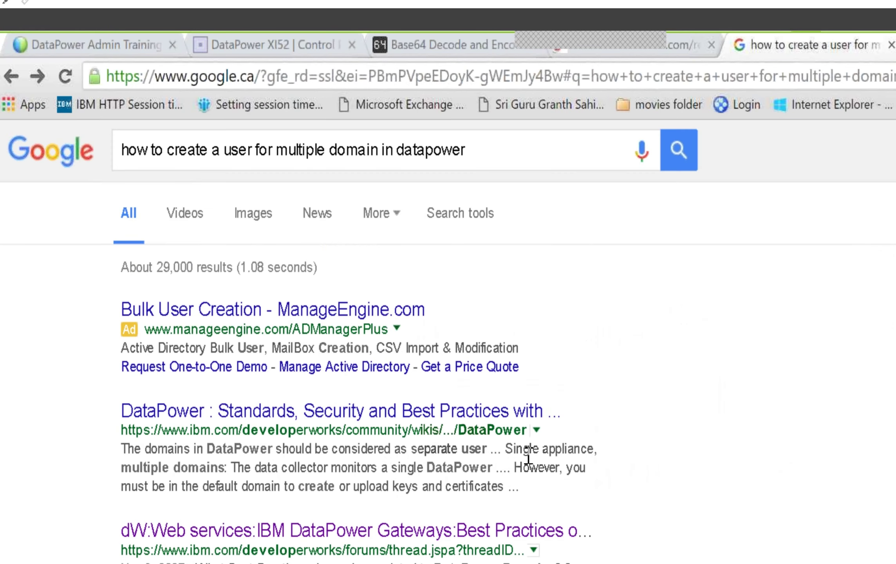
Step: Finish reviewing the DataPower domain search results, then switch to the Downloads\datapower folder window
scroll(529, 462, down, 2)
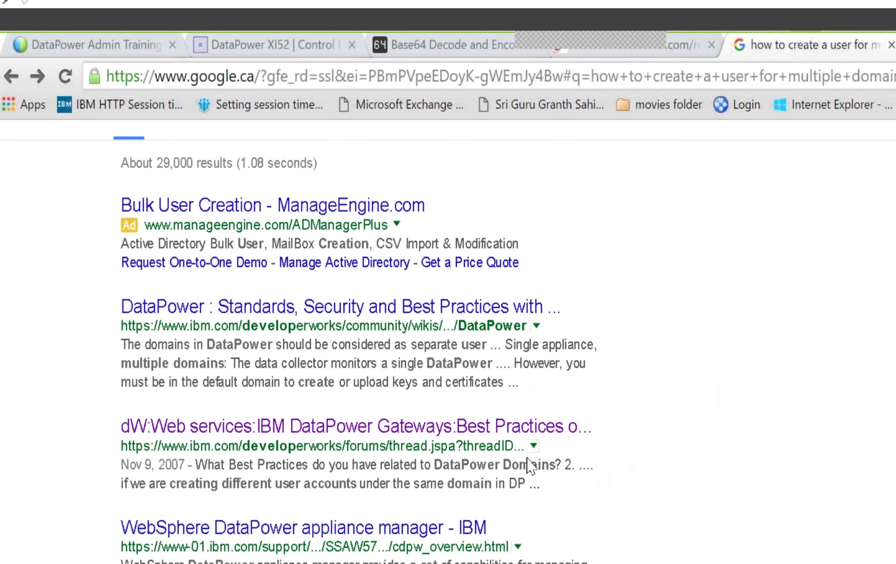
scroll(531, 466, down, 2)
scroll(528, 458, down, 2)
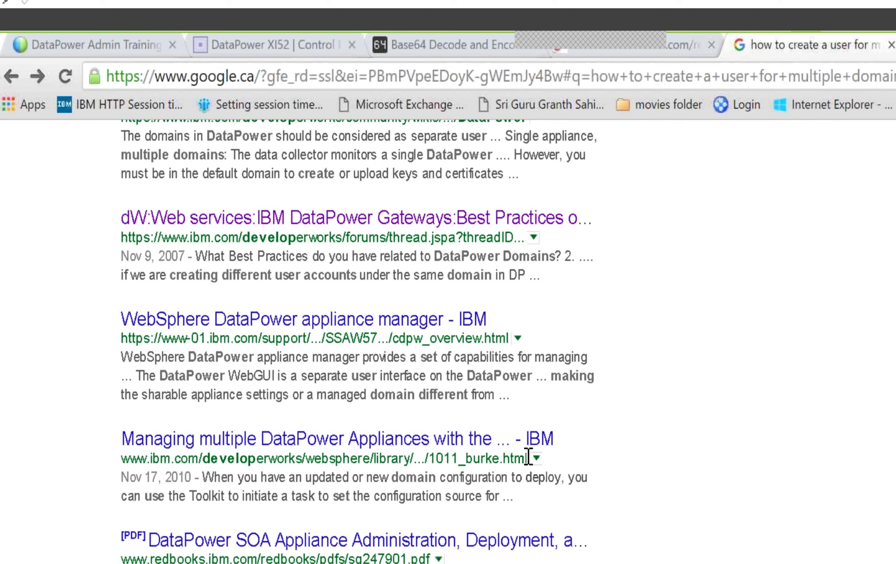
scroll(528, 457, down, 2)
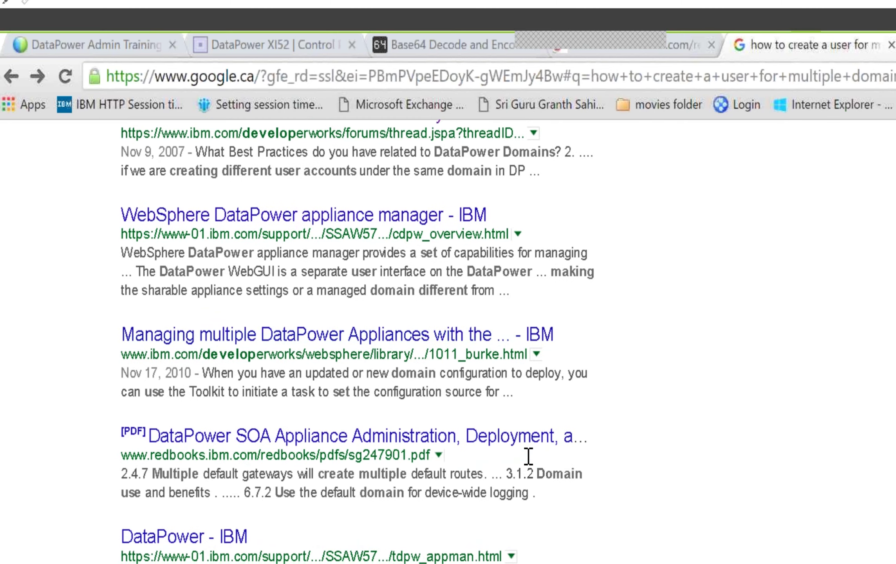
scroll(528, 456, down, 2)
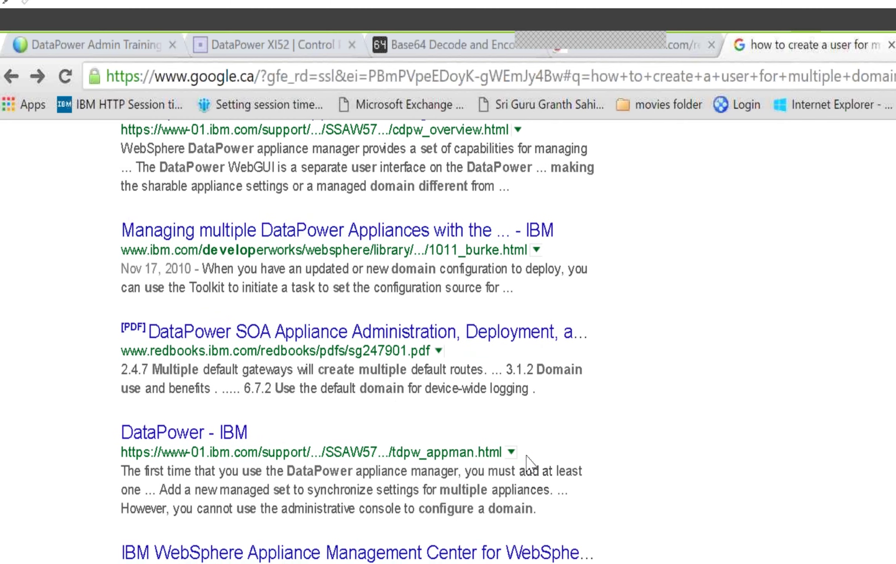
scroll(526, 455, down, 4)
scroll(527, 455, down, 2)
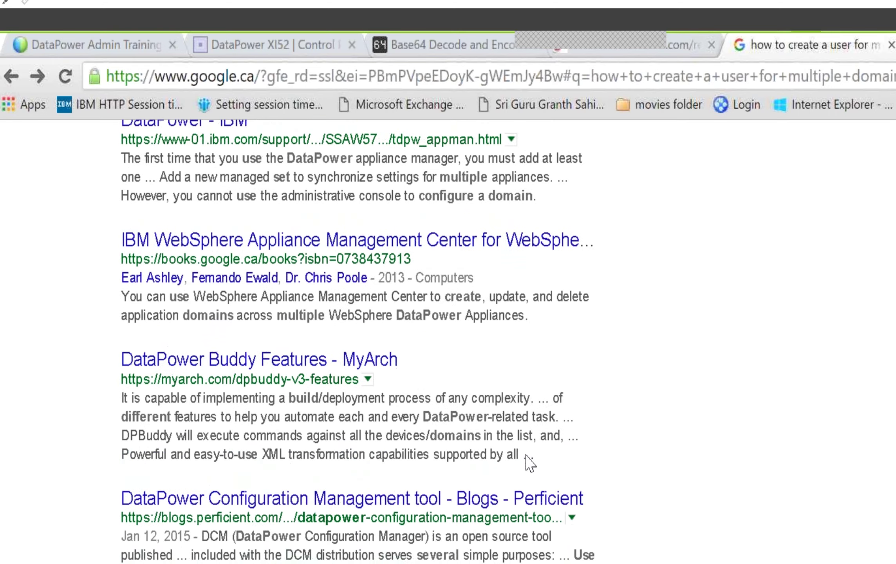
scroll(527, 455, down, 2)
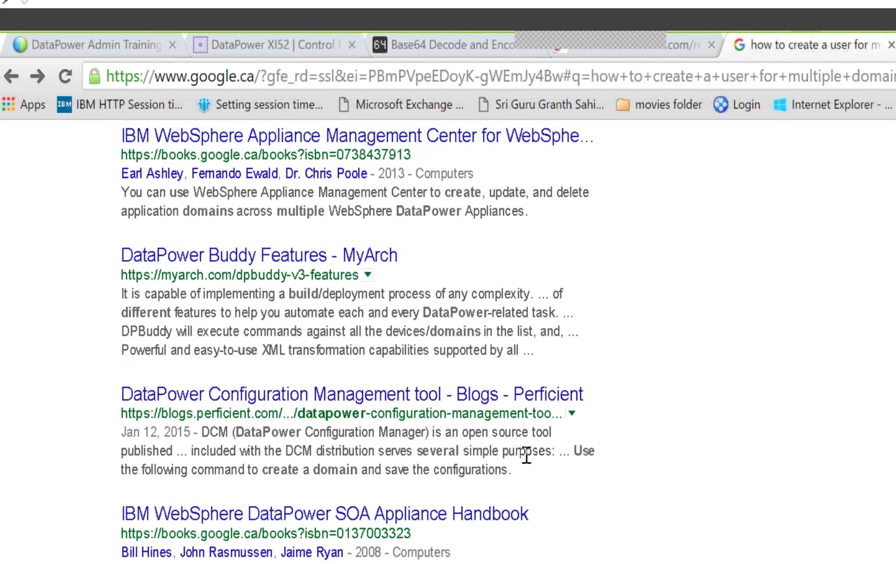
scroll(527, 457, down, 2)
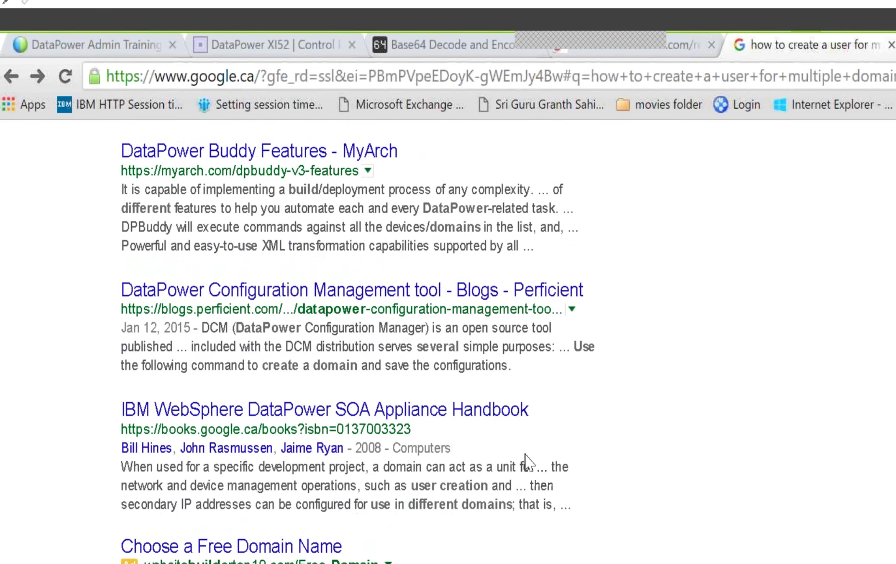
scroll(527, 462, down, 2)
scroll(527, 462, down, 2)
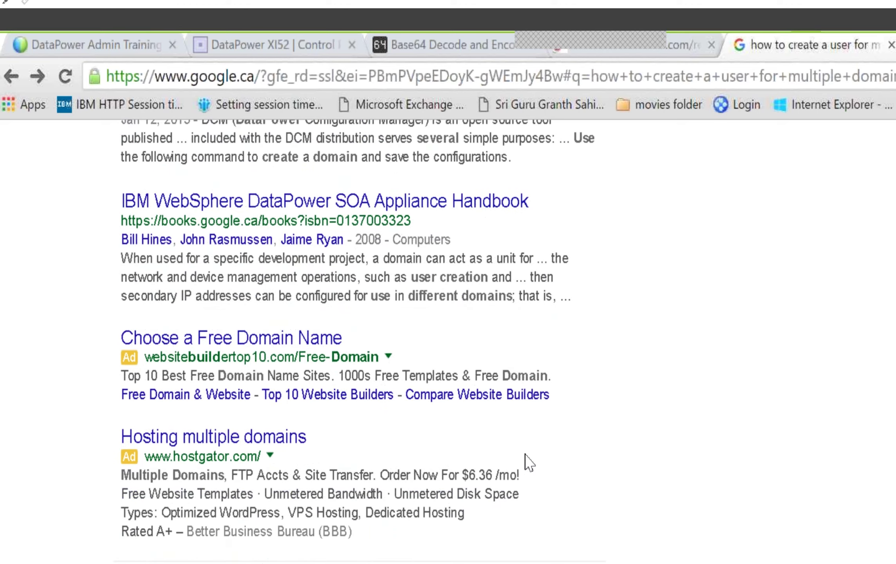
scroll(529, 462, up, 15)
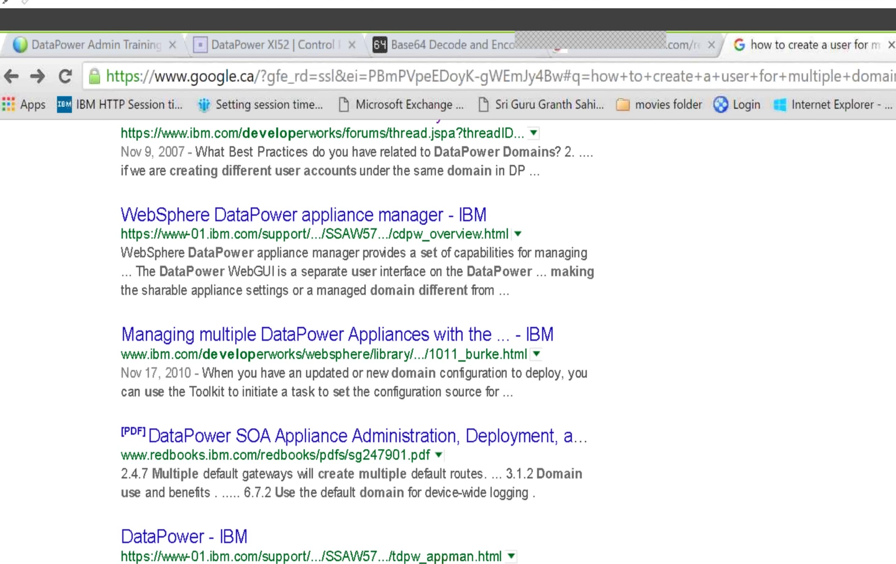
key(alt+Tab)
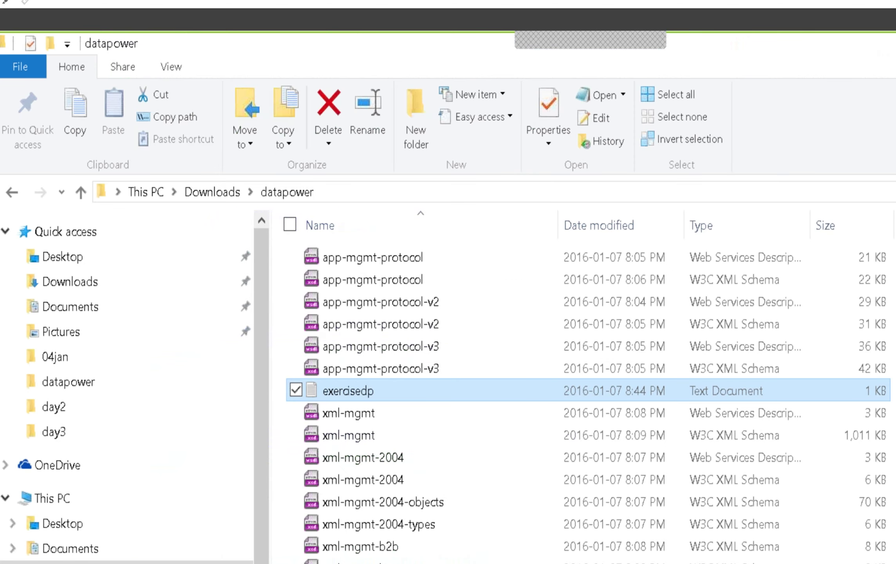
Step: Browse C:\temp and look inside its datapowertrg and datapower folders
click(54, 562)
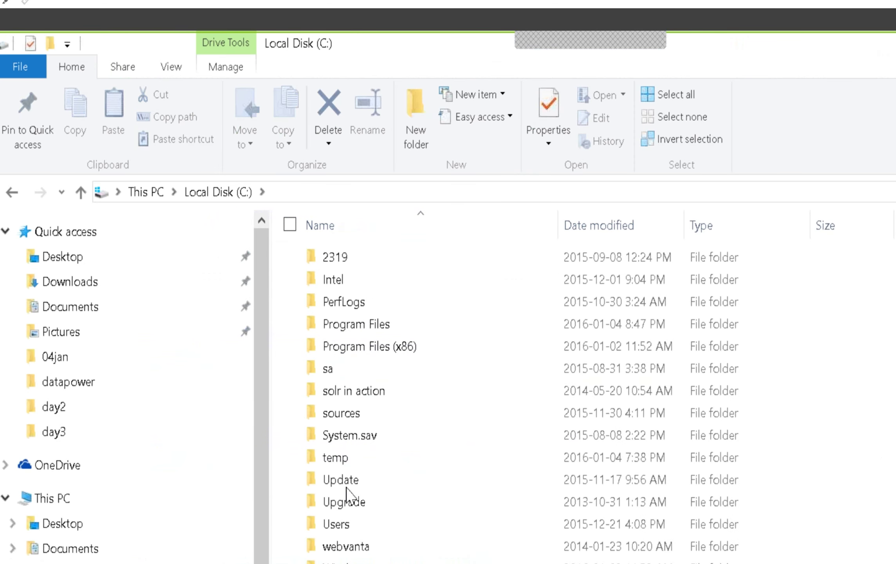
click(338, 459)
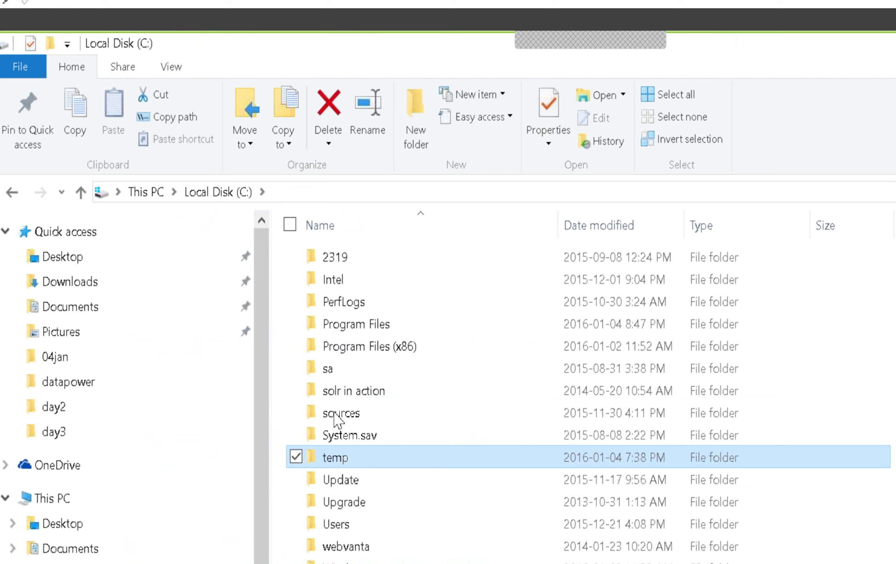
double_click(338, 456)
double_click(337, 456)
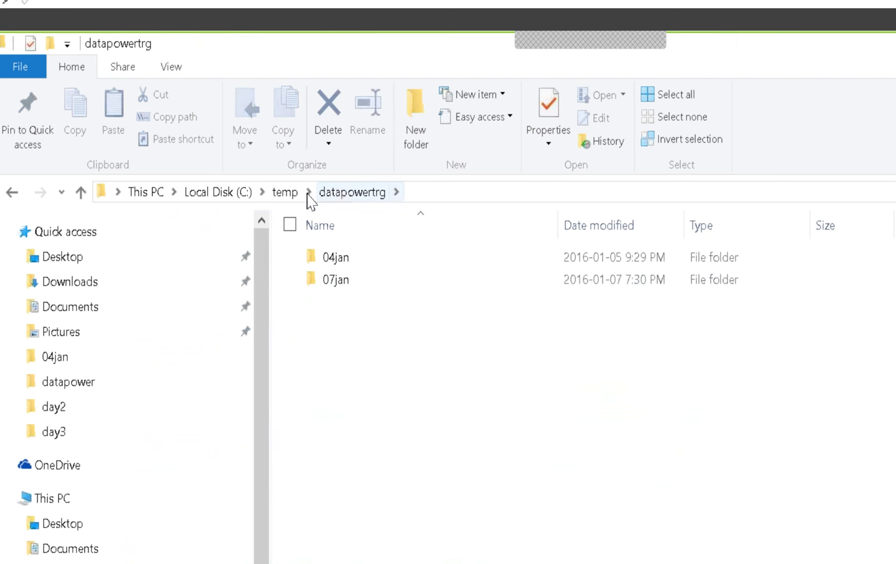
click(284, 192)
click(348, 435)
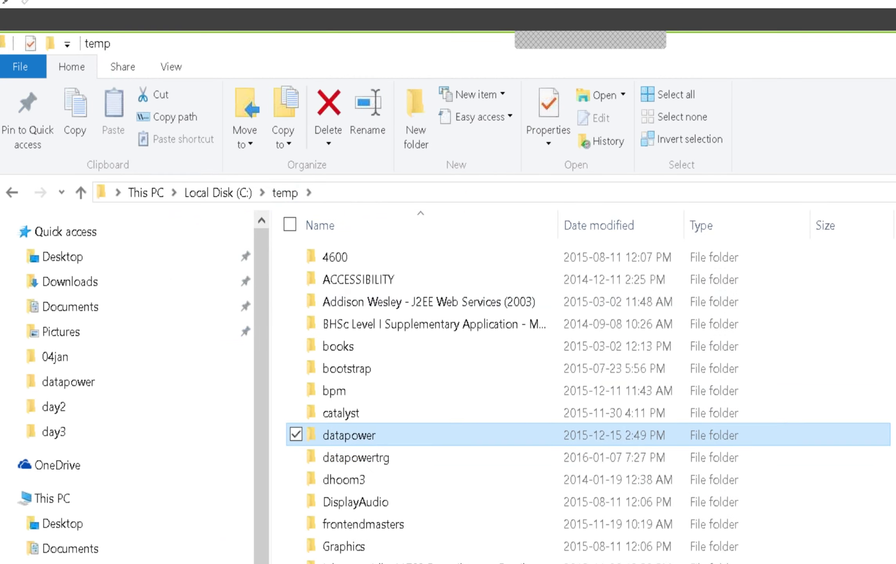
double_click(348, 435)
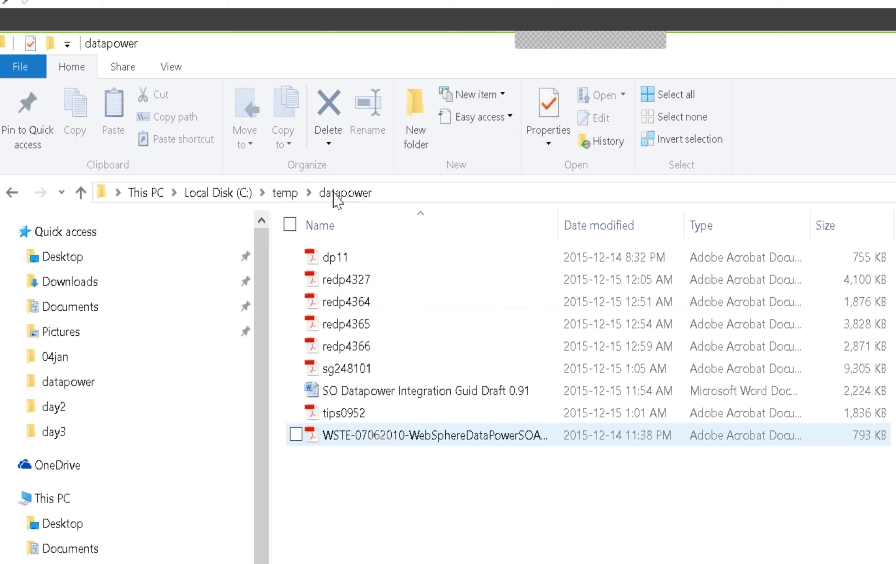
click(286, 193)
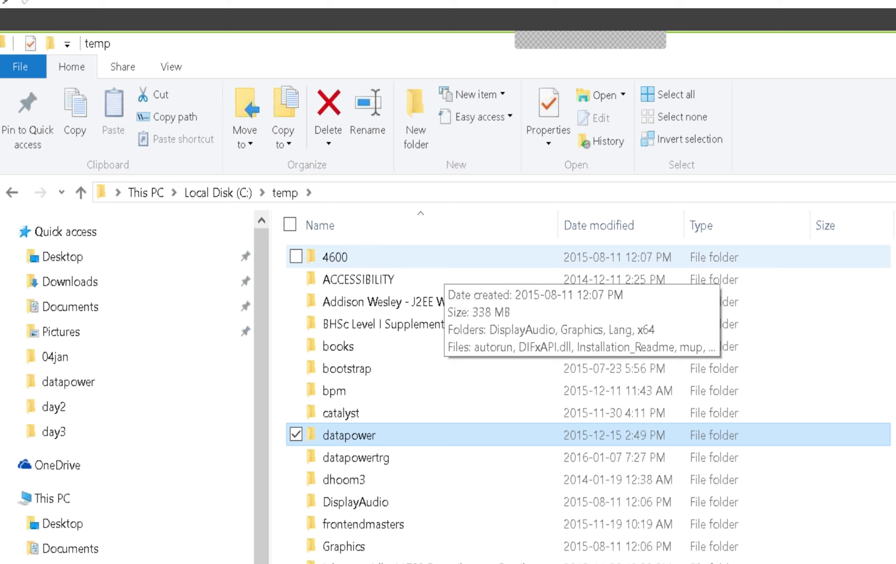
Step: Check the 04jan folder under datapowertrg, review datapower again and return to C:\temp
double_click(387, 457)
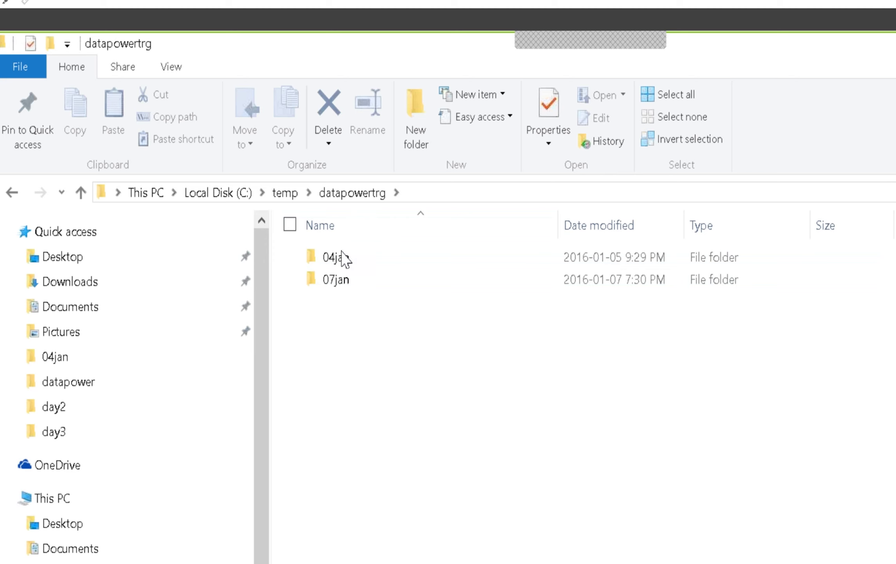
click(341, 257)
double_click(336, 257)
click(344, 196)
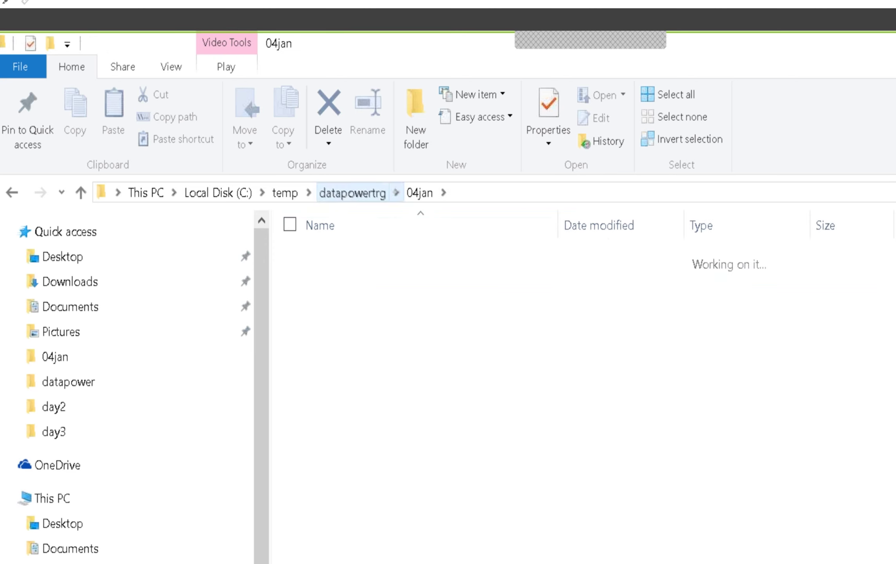
click(297, 195)
double_click(372, 435)
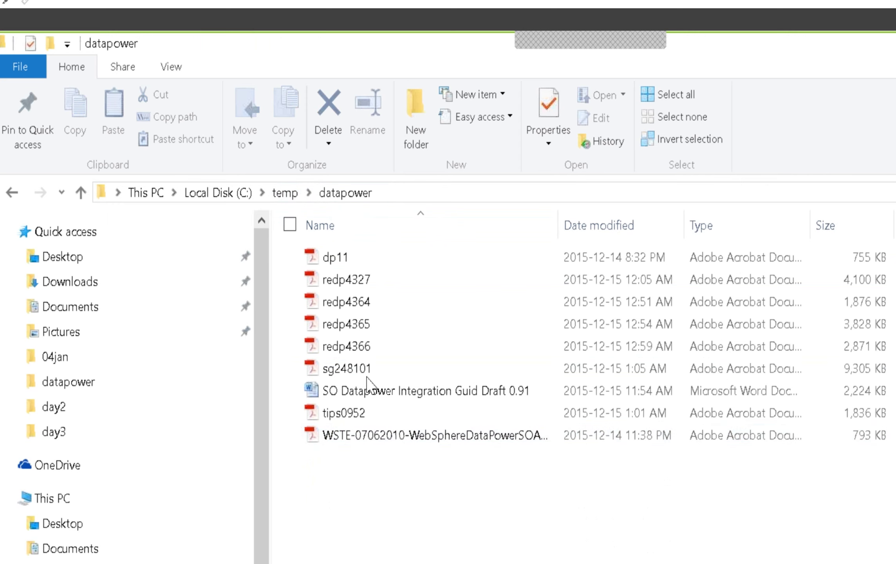
click(285, 193)
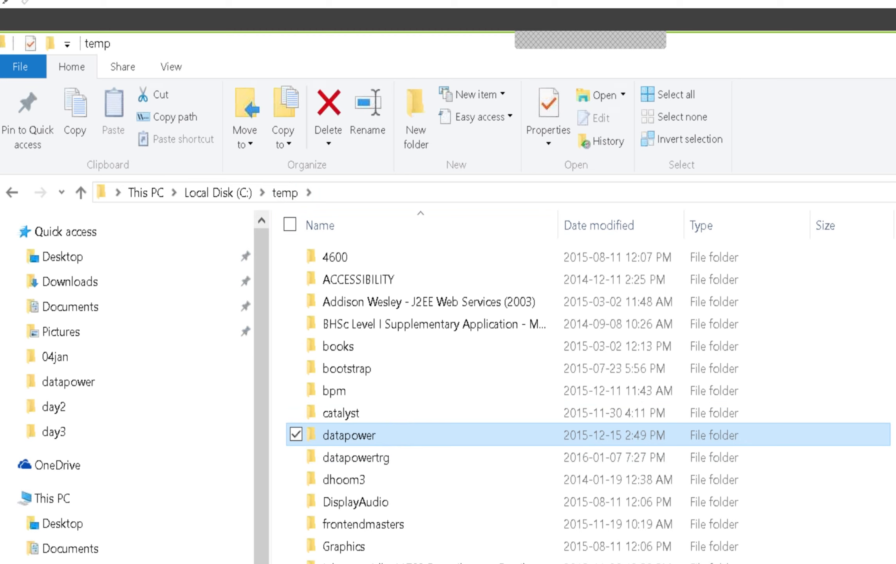
Step: Return to the Google search results in Chrome and scroll through them
key(alt+Tab)
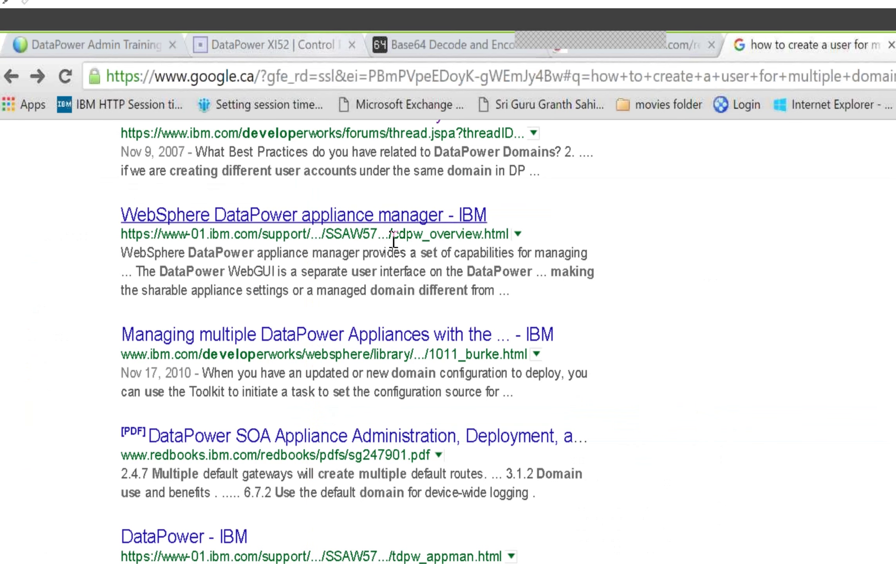
scroll(632, 442, down, 5)
scroll(632, 438, down, 8)
scroll(627, 436, up, 9)
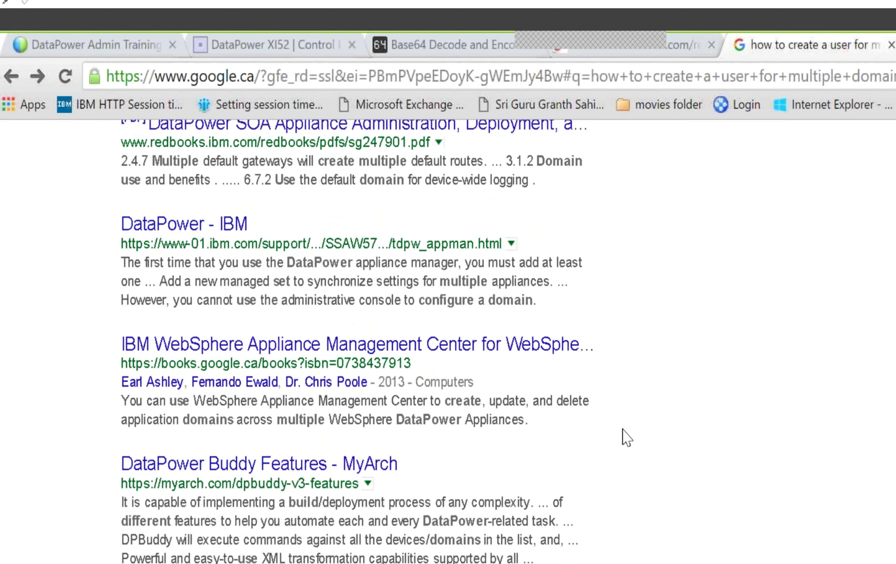
scroll(626, 436, up, 6)
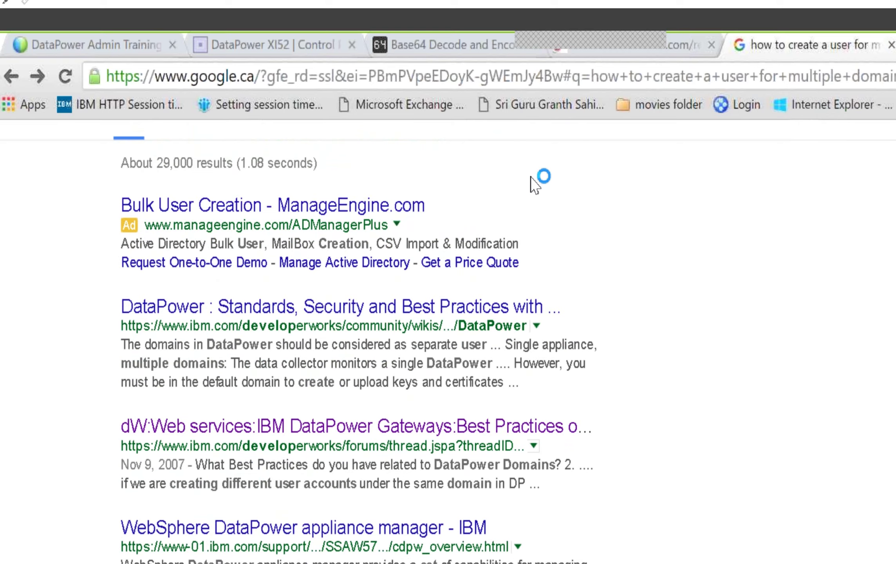
key(ctrl+t)
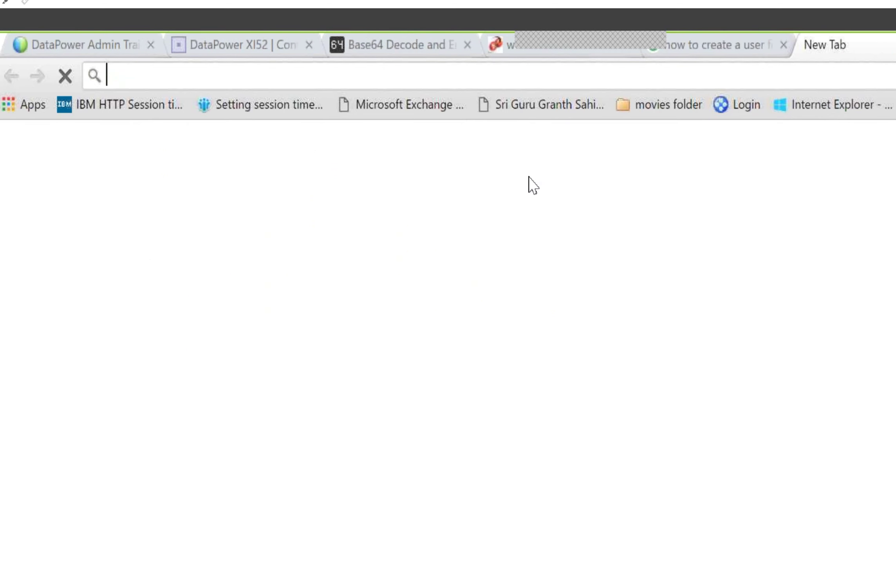
text(www)
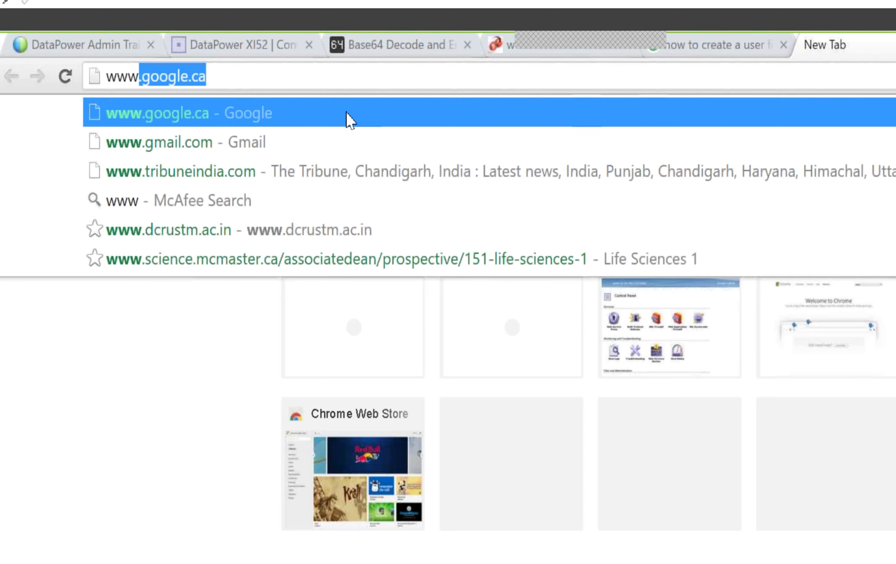
click(257, 147)
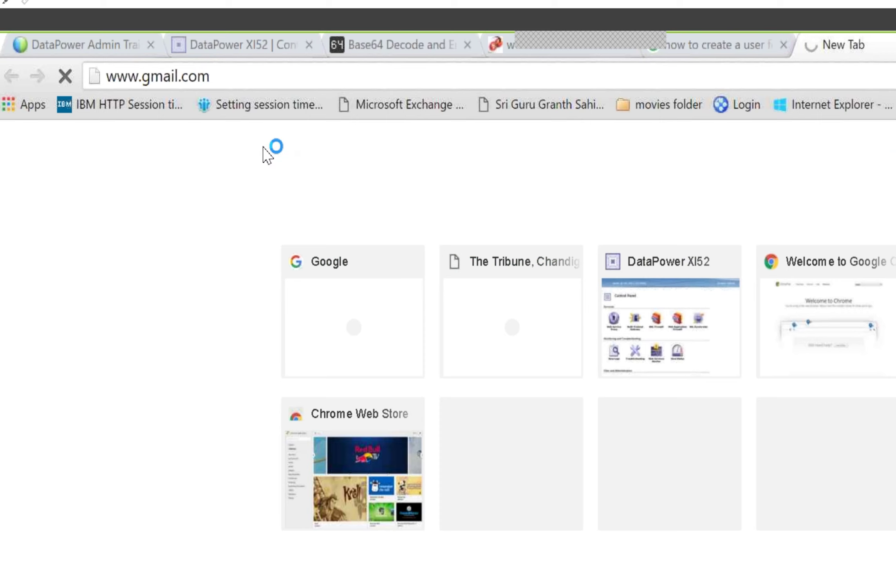
Step: Load the Gmail inbox and scroll down to the DataPower Admin VE 420 and Development VE 400 emails
click(226, 76)
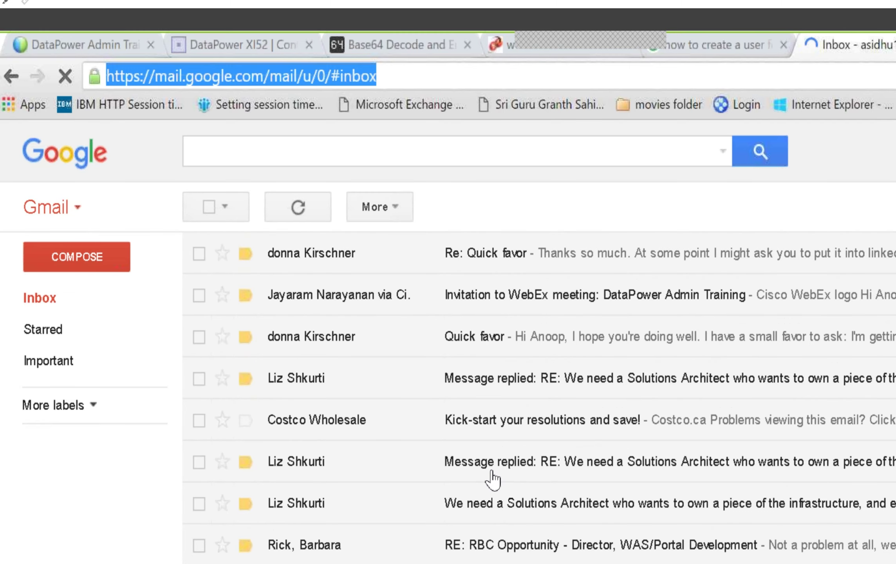
scroll(492, 479, down, 5)
scroll(492, 487, down, 3)
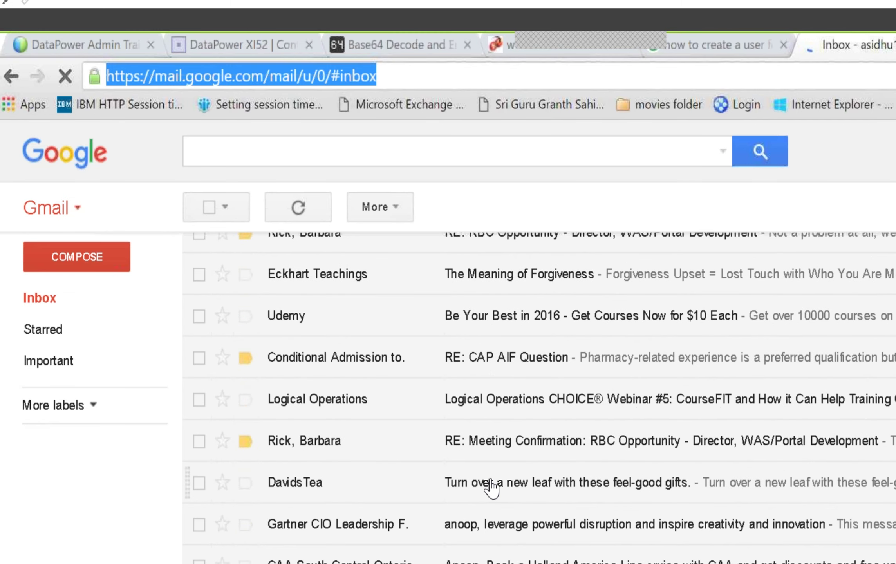
scroll(492, 487, down, 5)
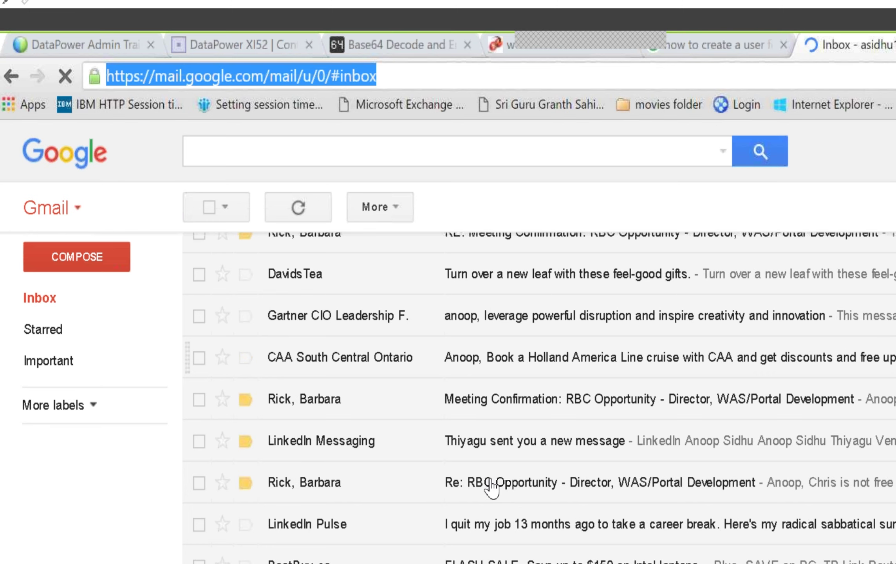
scroll(492, 487, down, 5)
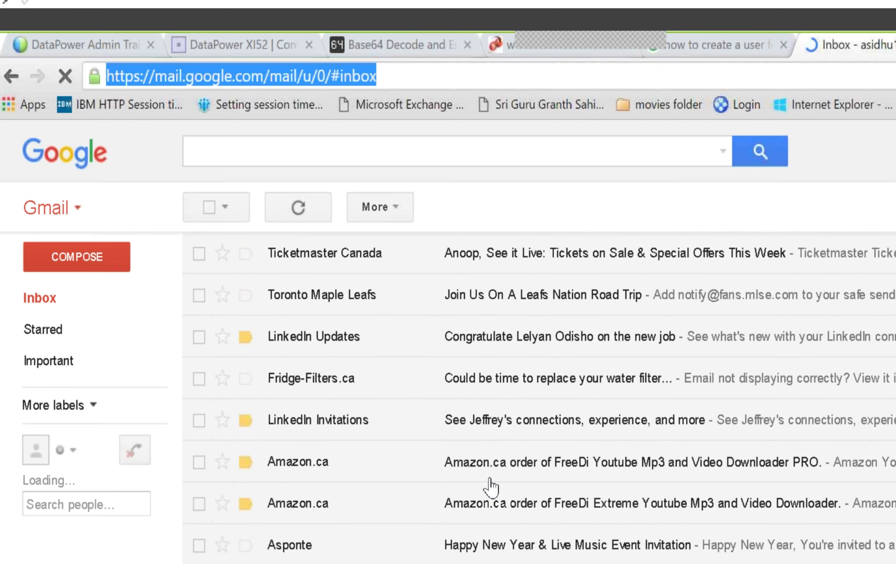
scroll(490, 488, down, 5)
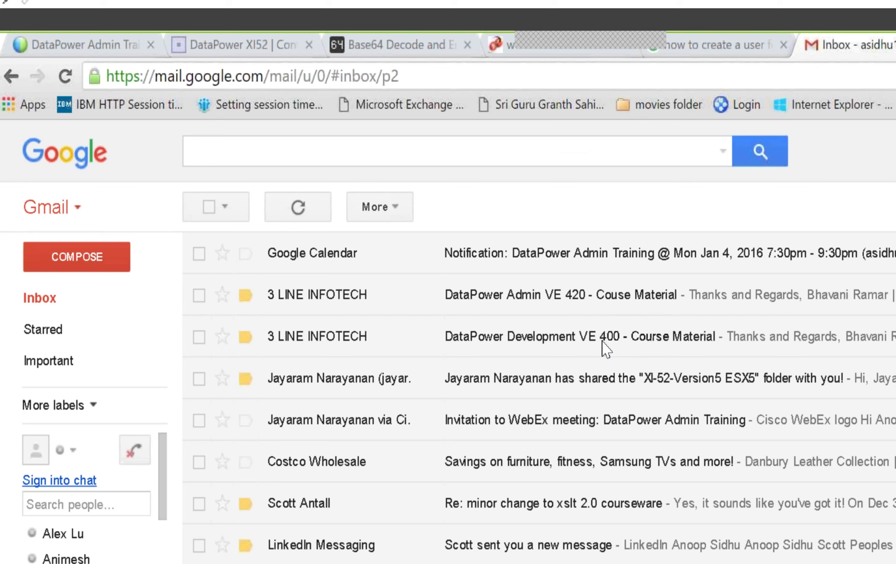
Step: Open the DataPower Admin VE 420 course material email and check its PDF attachments
click(611, 301)
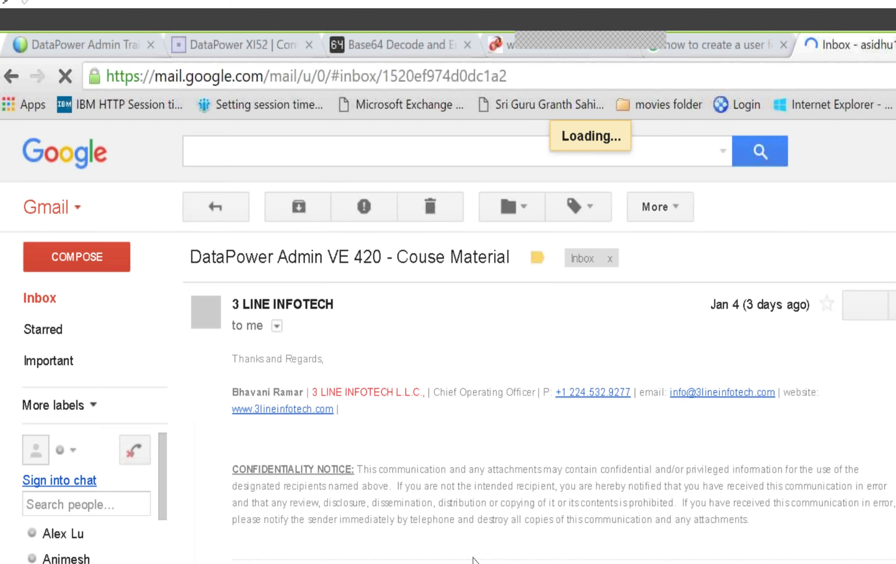
scroll(536, 391, down, 5)
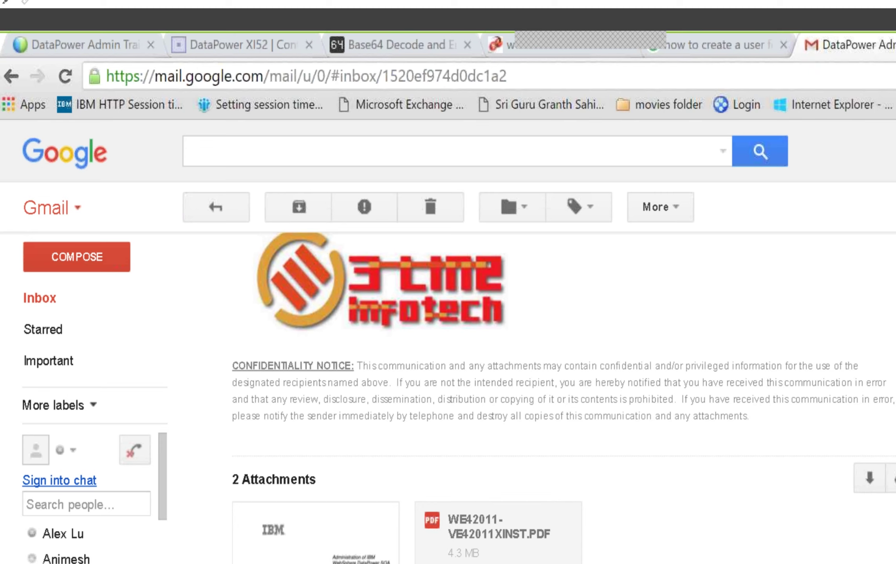
right_click(369, 543)
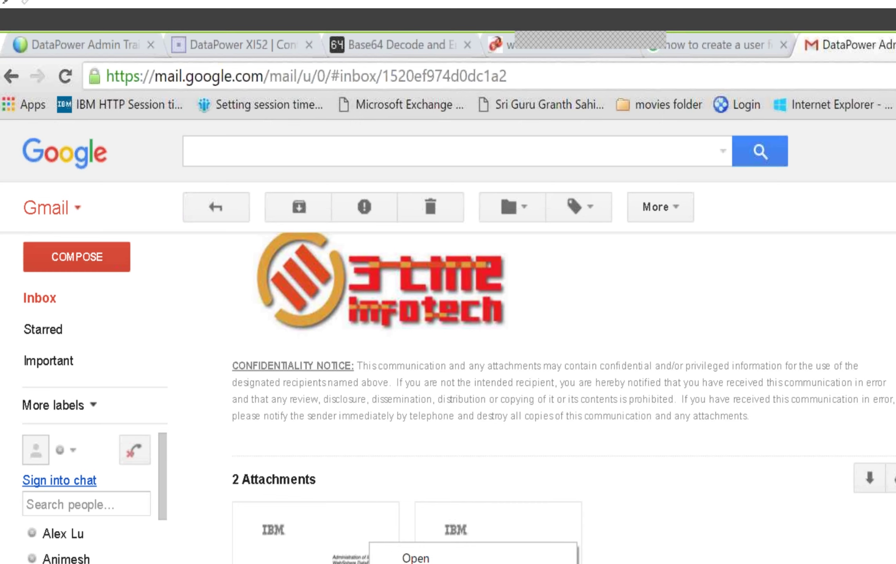
key(Escape)
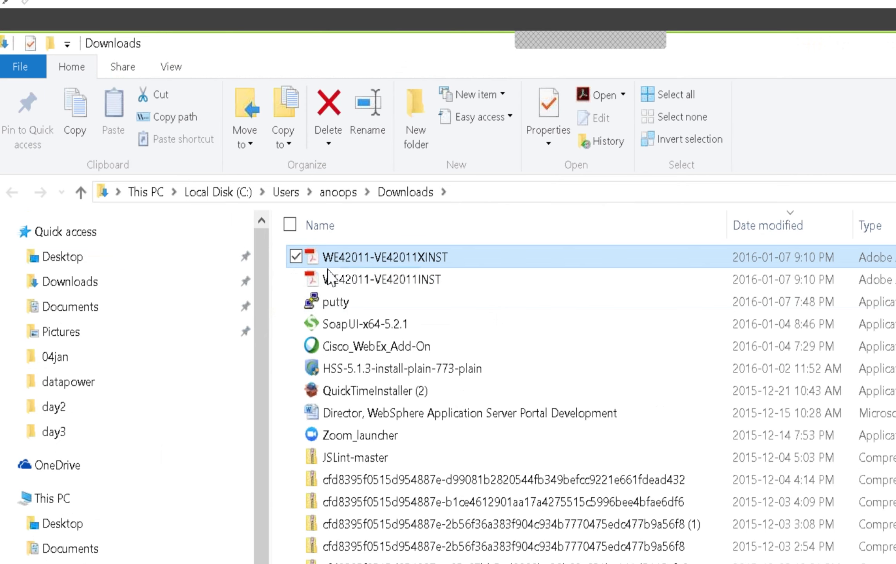
Step: Copy the two WE42011 PDFs from Downloads and go to C:\temp\datapower
click(296, 279)
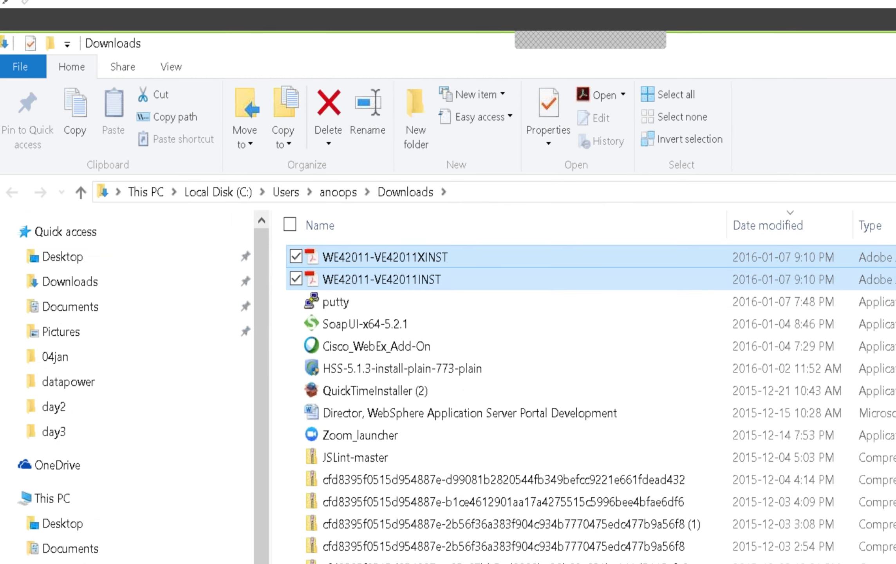
right_click(354, 269)
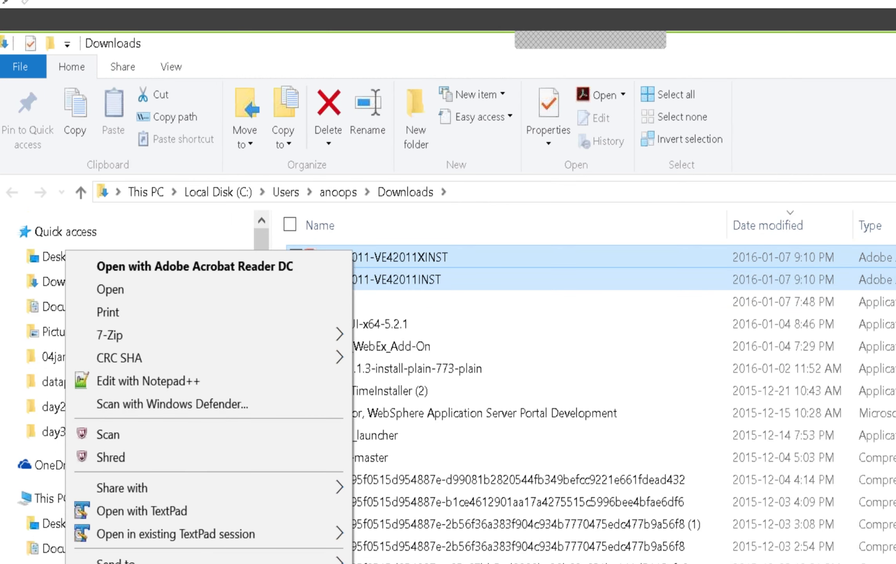
key(c)
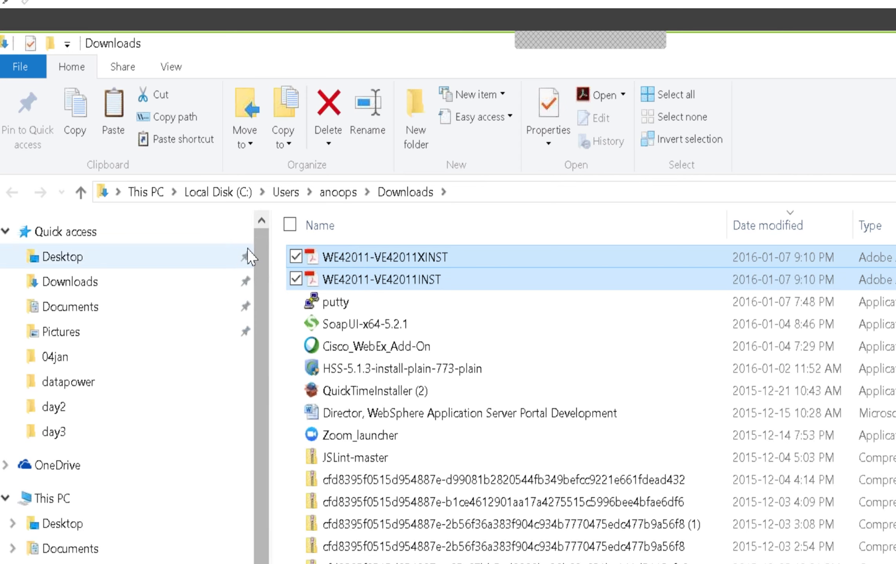
click(219, 192)
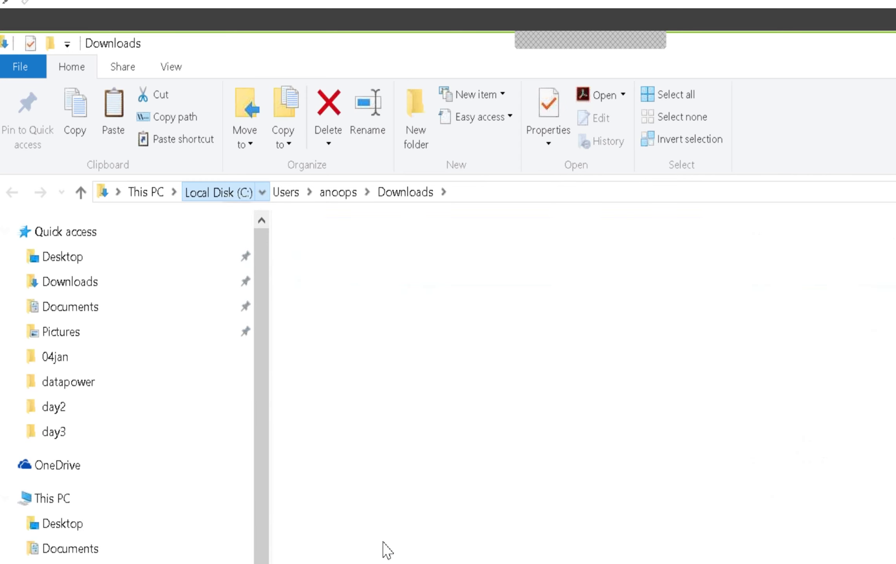
click(337, 458)
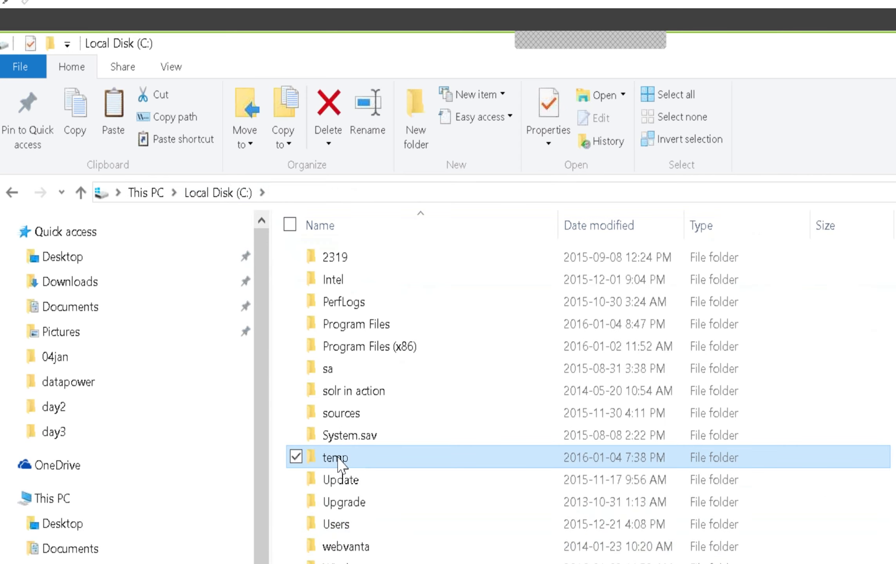
double_click(337, 458)
click(355, 437)
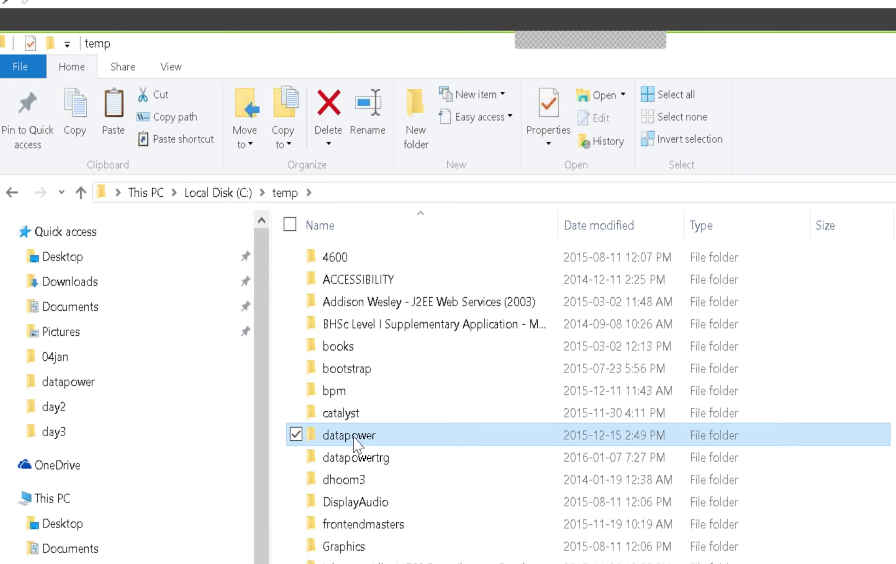
double_click(354, 436)
Step: Create a new folder named trgmaterials inside C:\temp\datapower
right_click(356, 511)
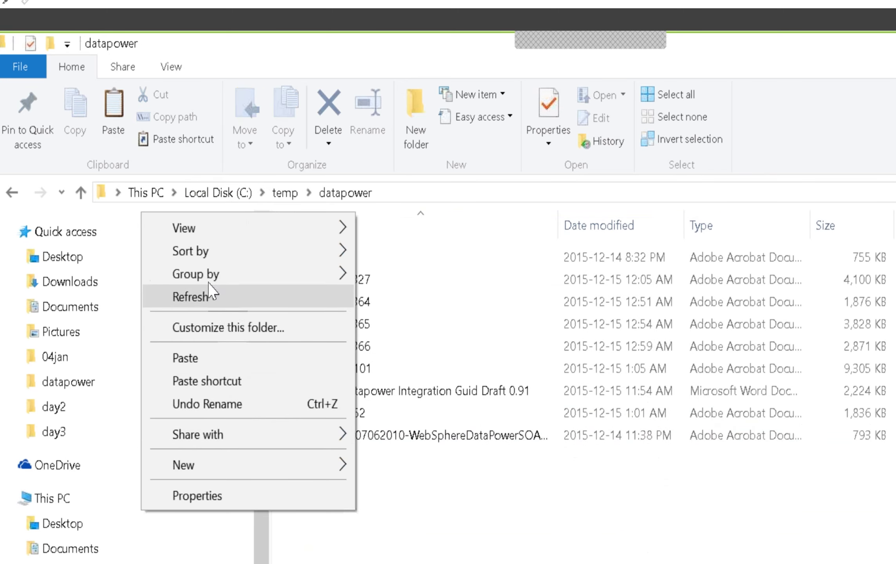
mouse_move(321, 464)
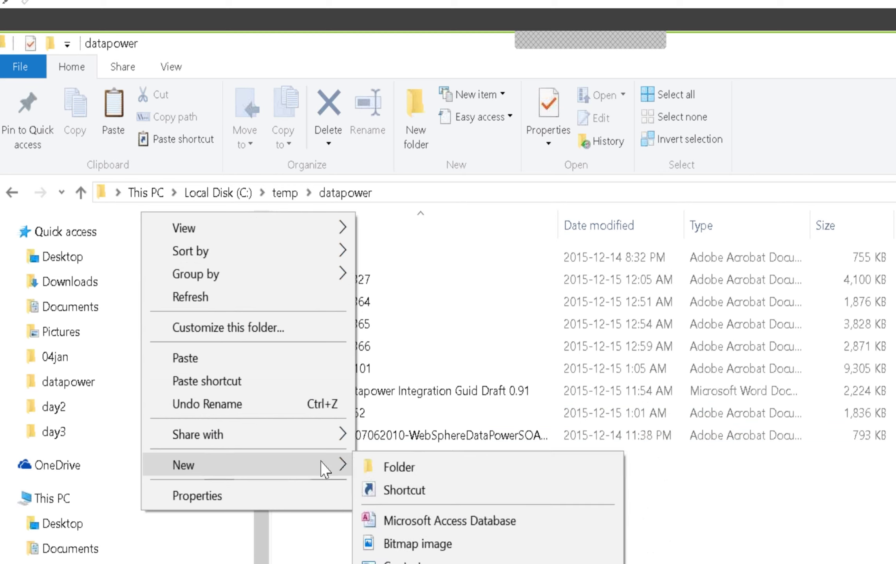
click(390, 468)
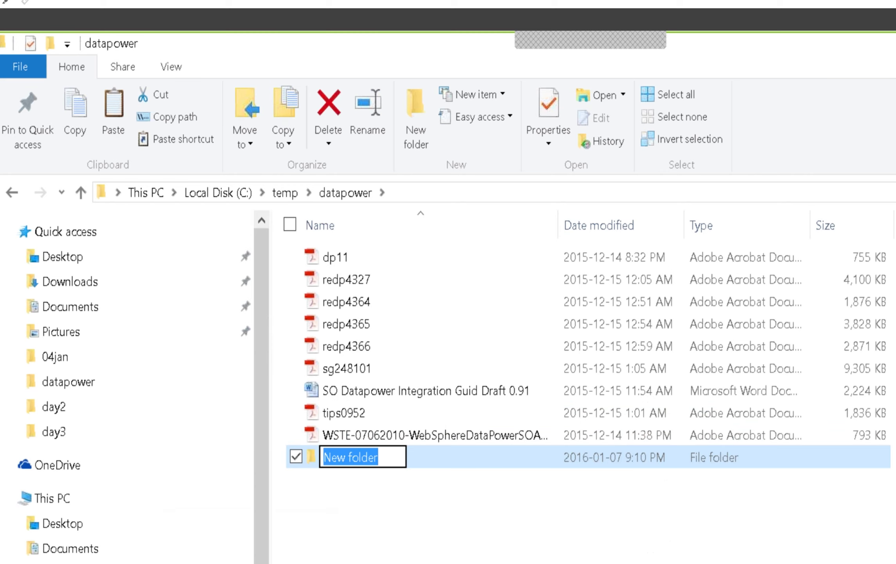
text(trgmaterials)
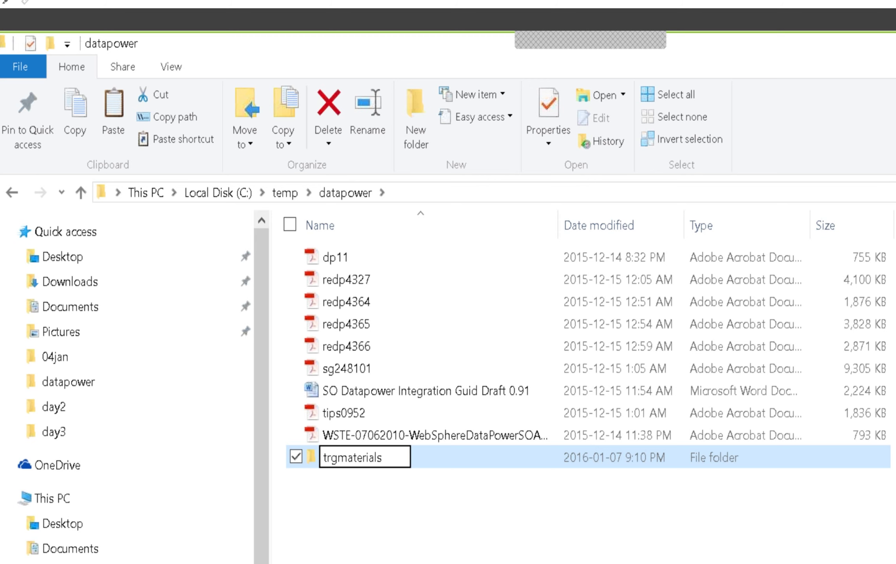
key(Return)
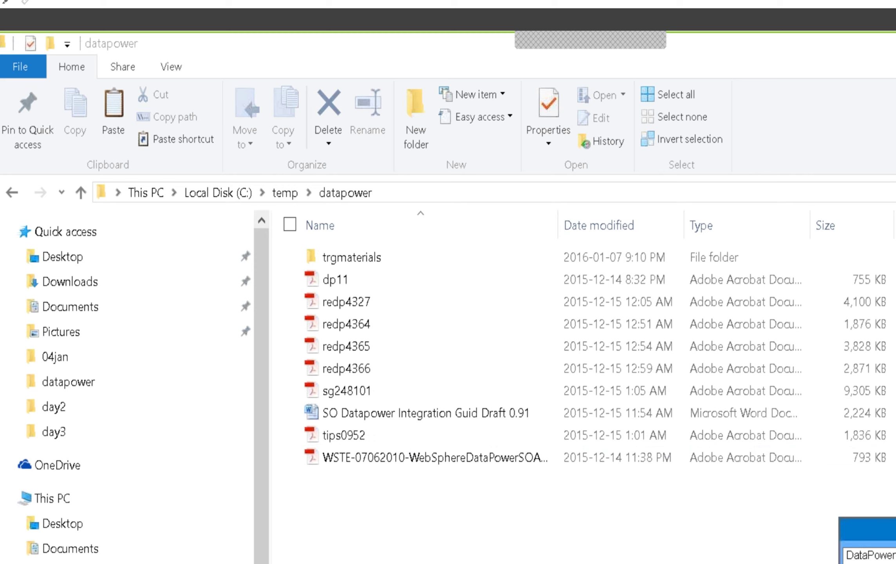
Step: Switch between windows and return to the Downloads folder
click(697, 497)
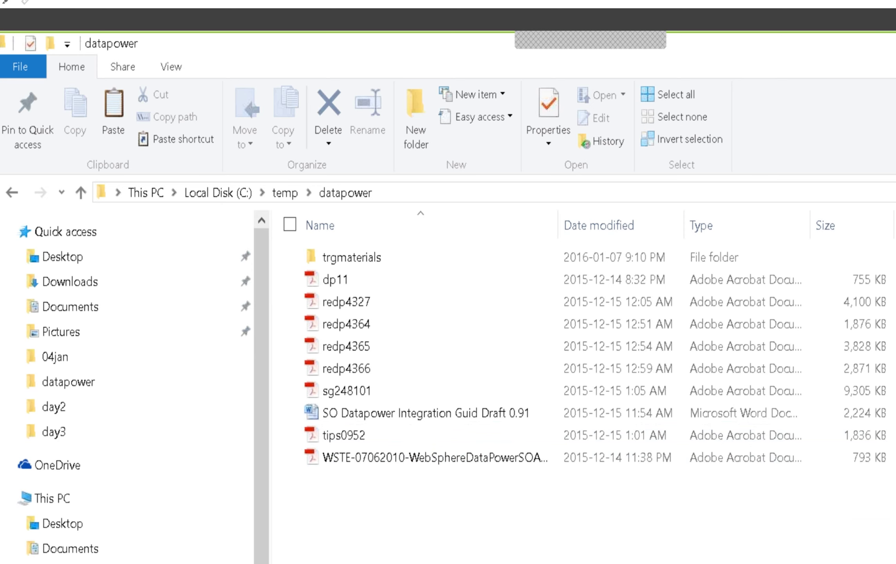
key(alt+Tab)
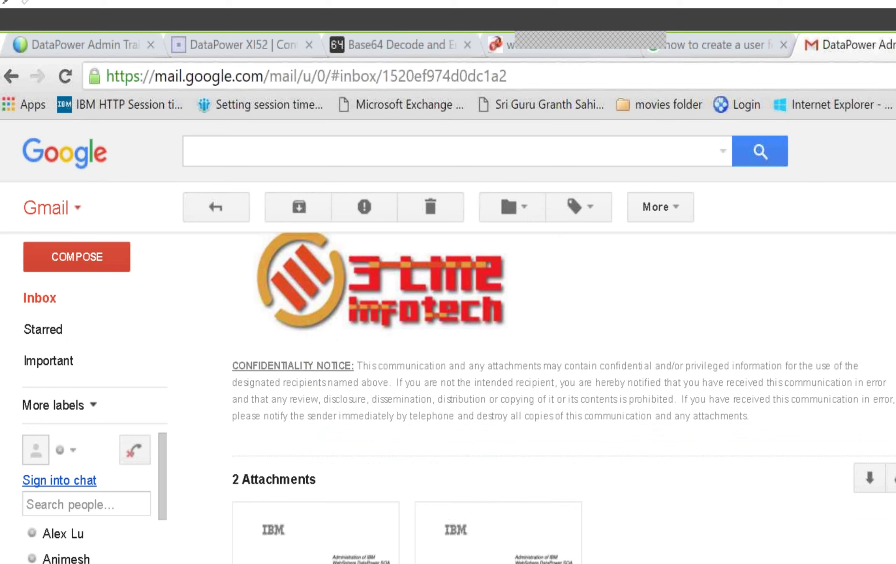
key(alt+Tab)
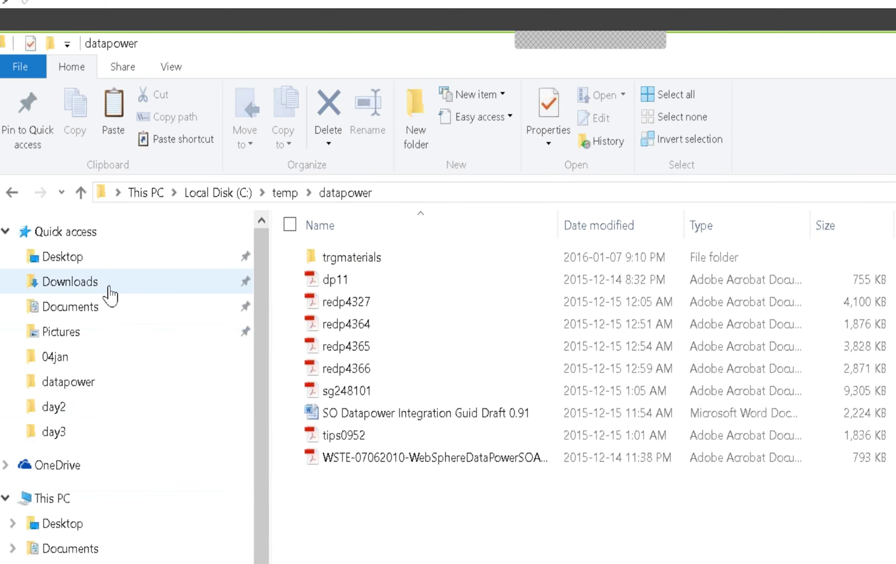
click(111, 293)
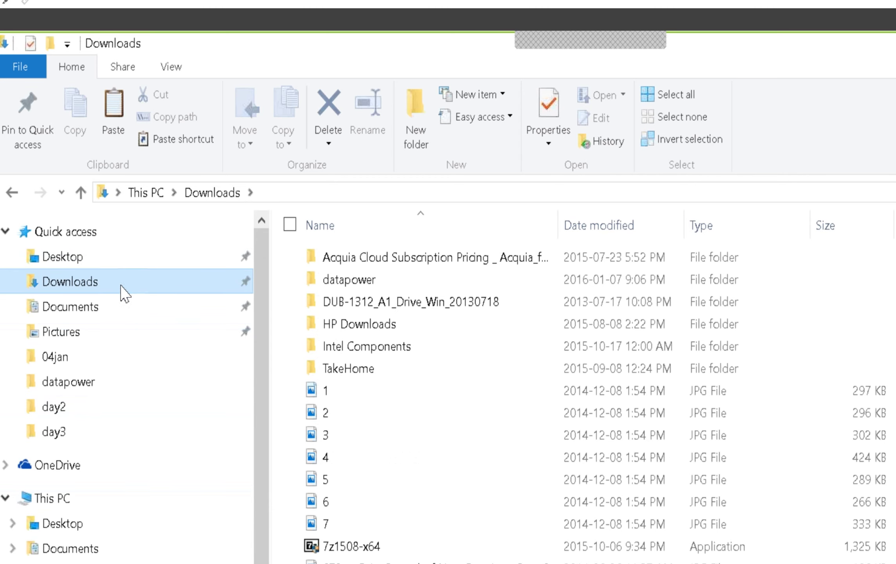
double_click(374, 288)
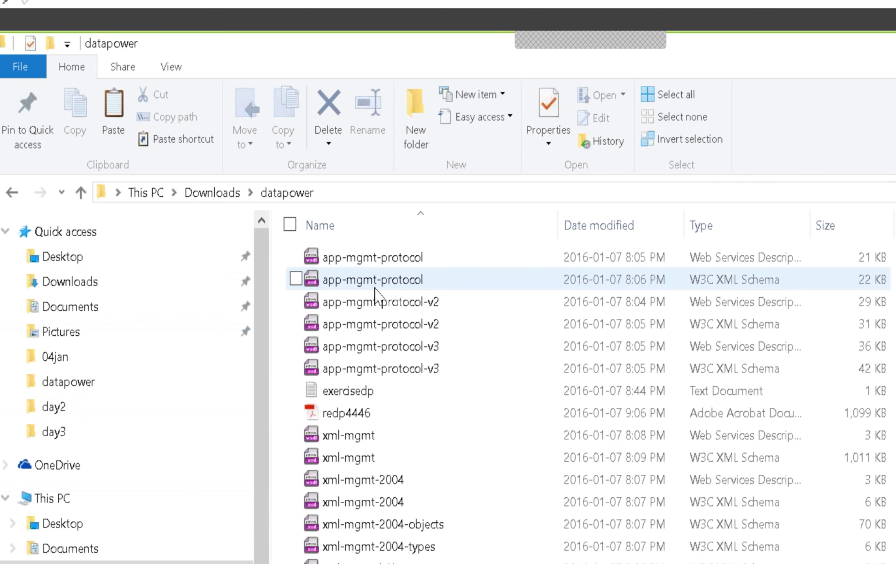
click(90, 283)
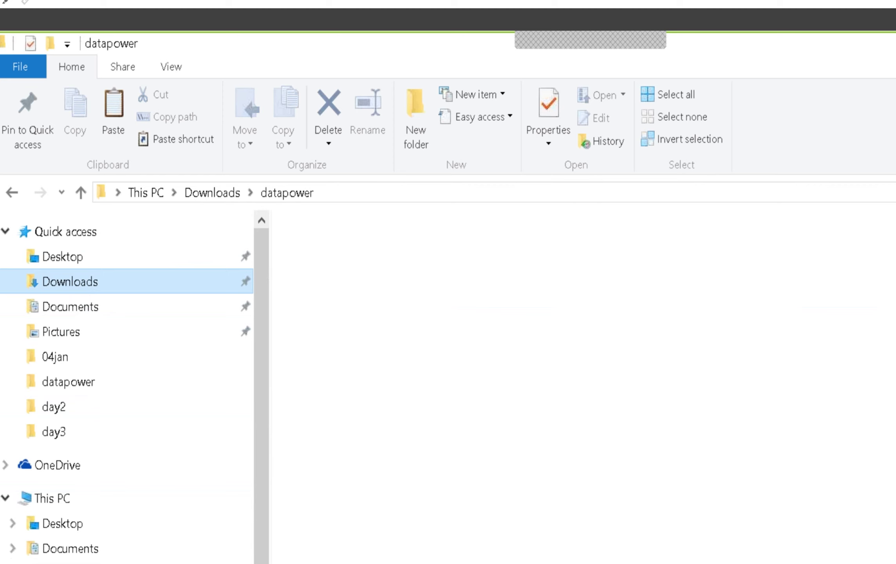
Step: Sort Downloads by date modified, newest first, and select the WE42011-VE42011XINST and WE42011-VE42011INST PDFs
click(576, 226)
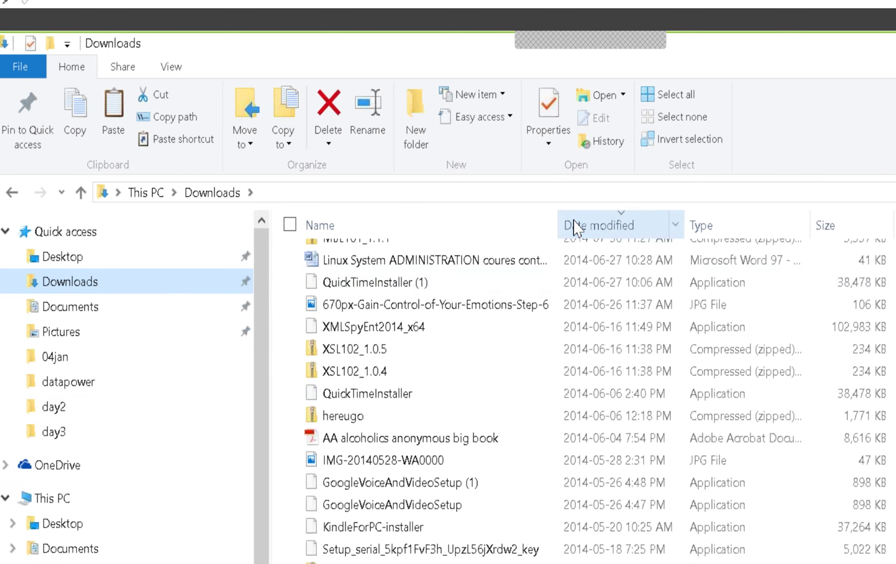
scroll(583, 274, up, 5)
scroll(585, 288, up, 15)
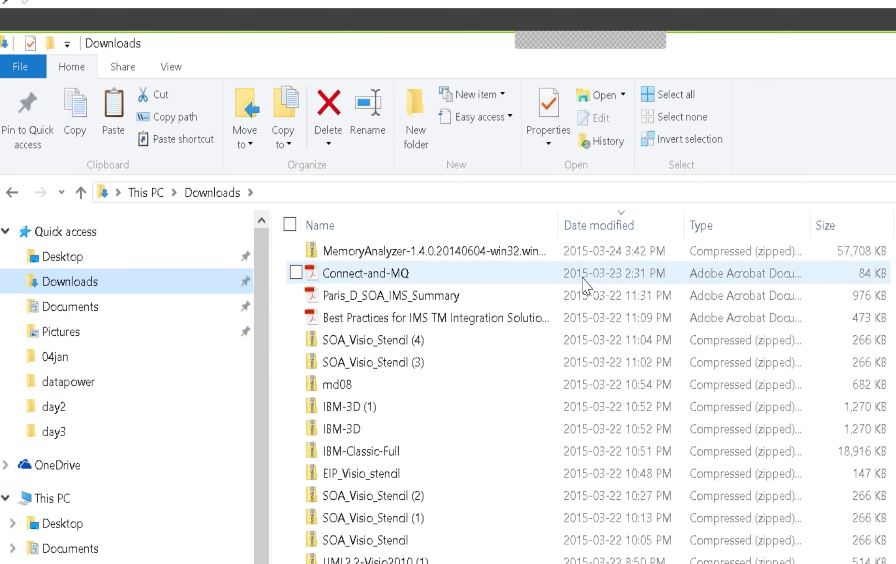
scroll(579, 282, up, 10)
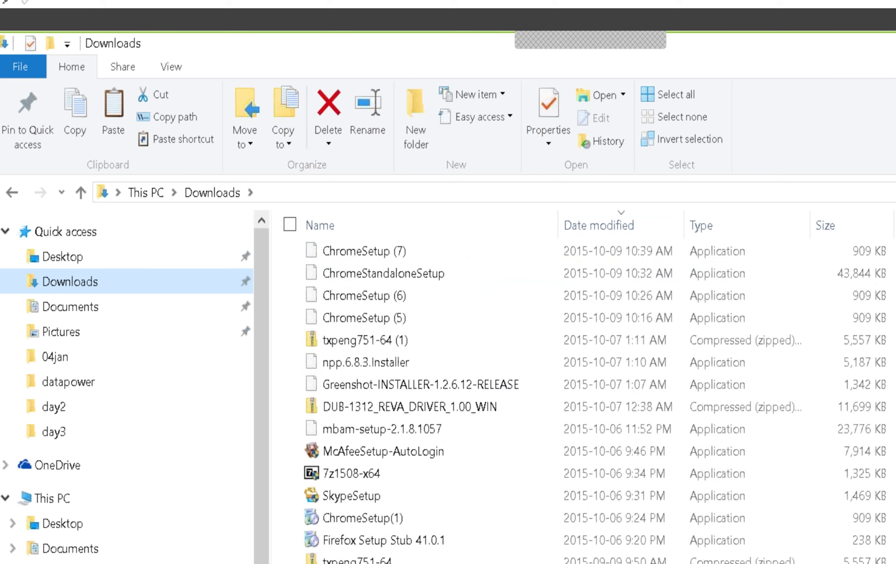
scroll(579, 281, up, 5)
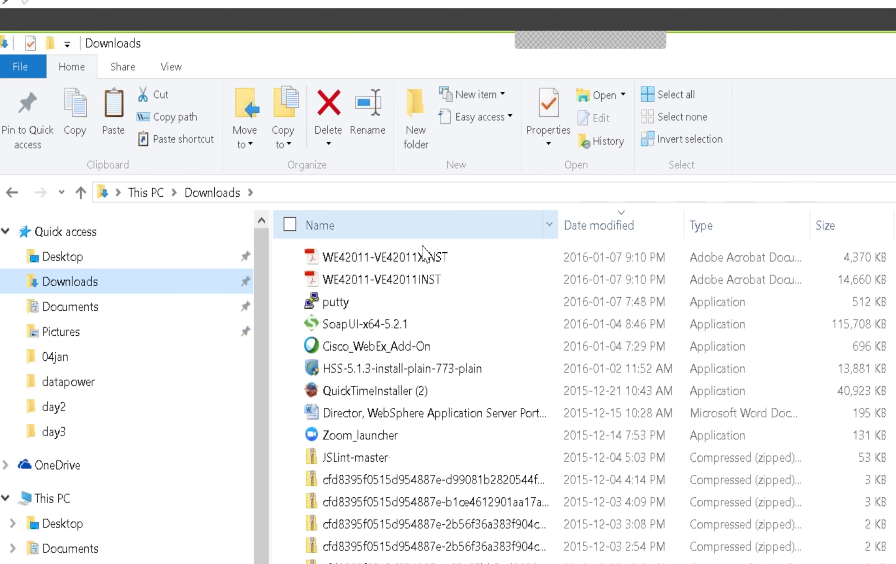
click(429, 257)
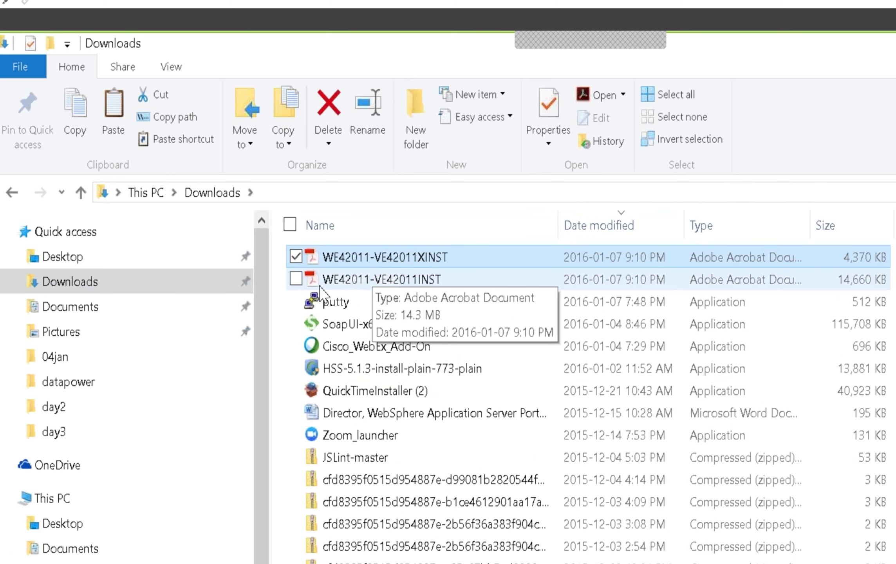
click(296, 279)
right_click(346, 279)
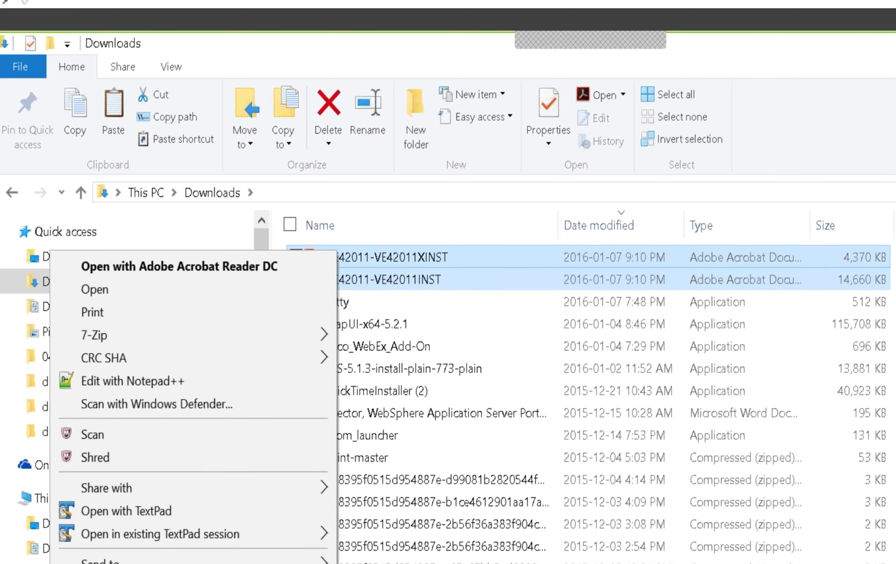
key(Escape)
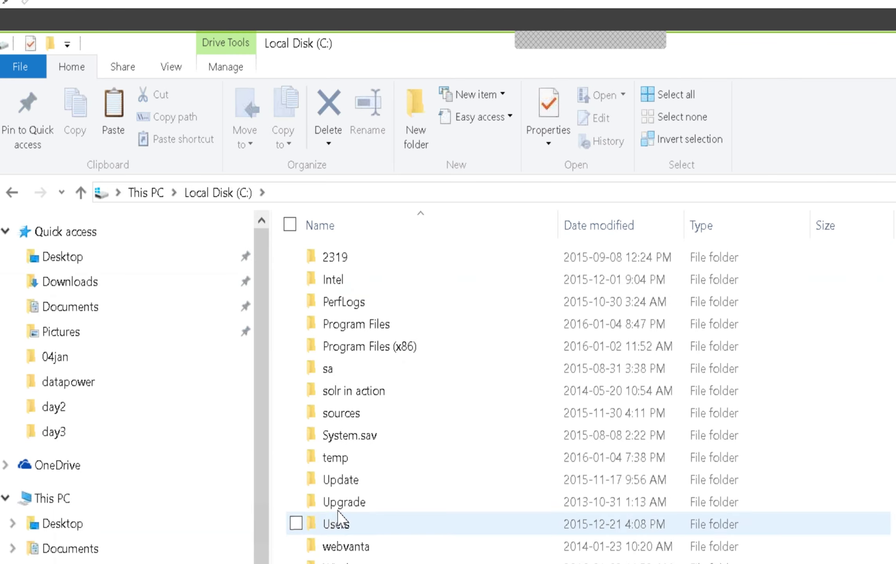
Step: Paste the two WE42011 PDFs into C:\temp\datapower\trgmaterials
click(344, 457)
double_click(347, 458)
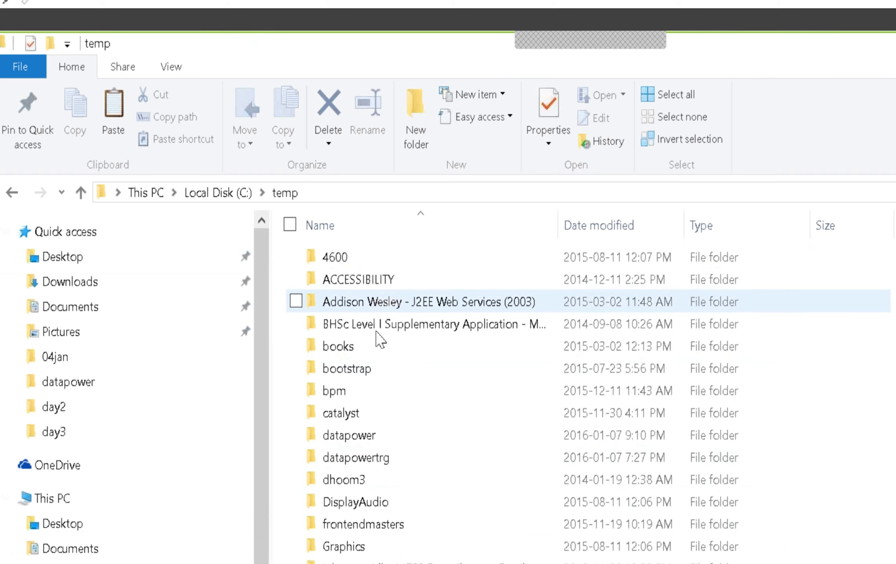
click(370, 436)
double_click(362, 436)
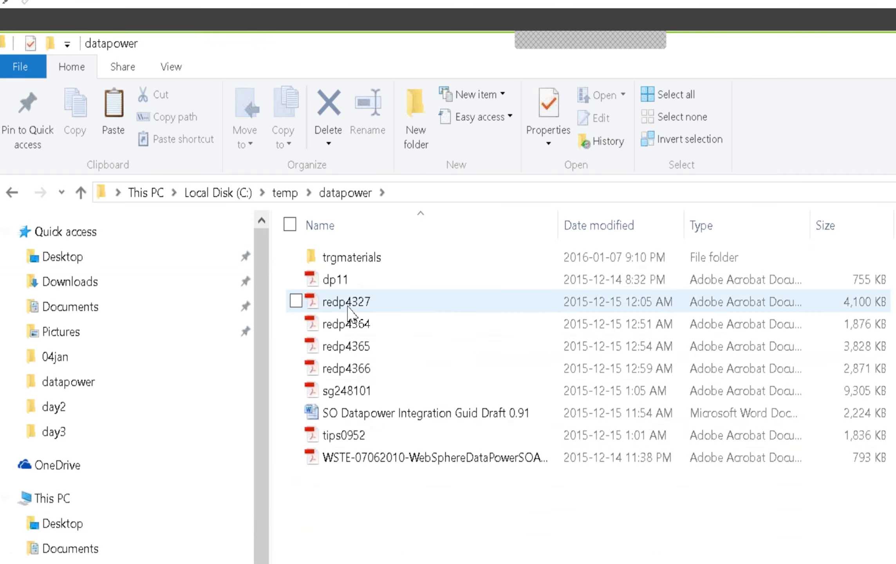
click(297, 257)
key(Return)
right_click(393, 396)
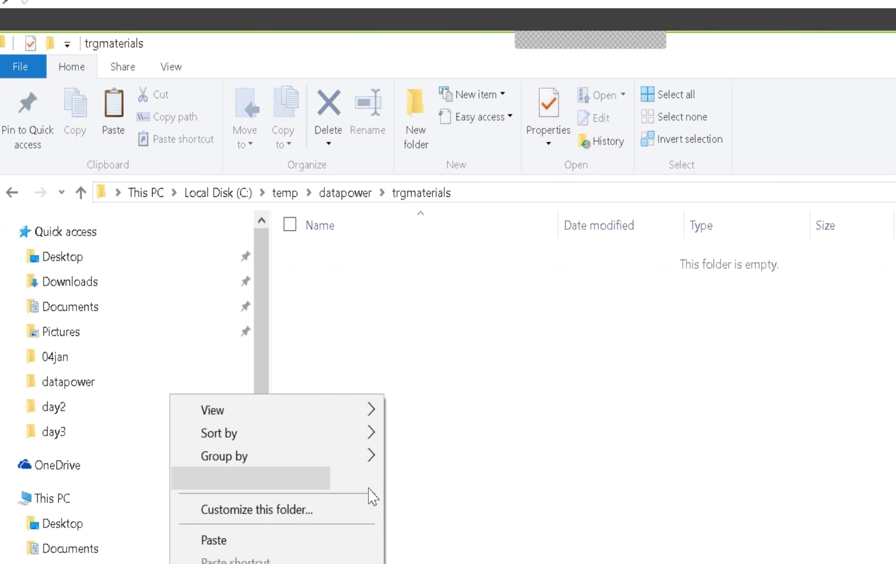
click(219, 540)
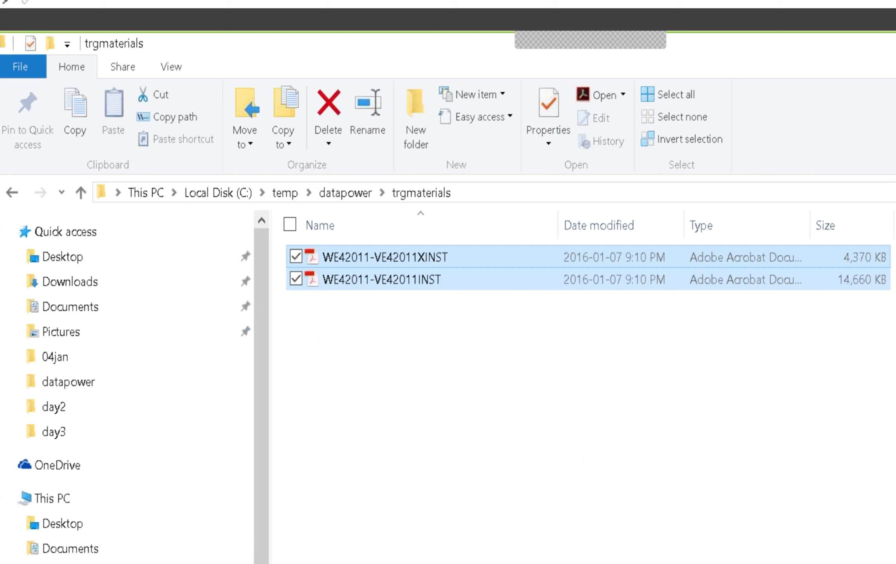
scroll(129, 387, down, 1)
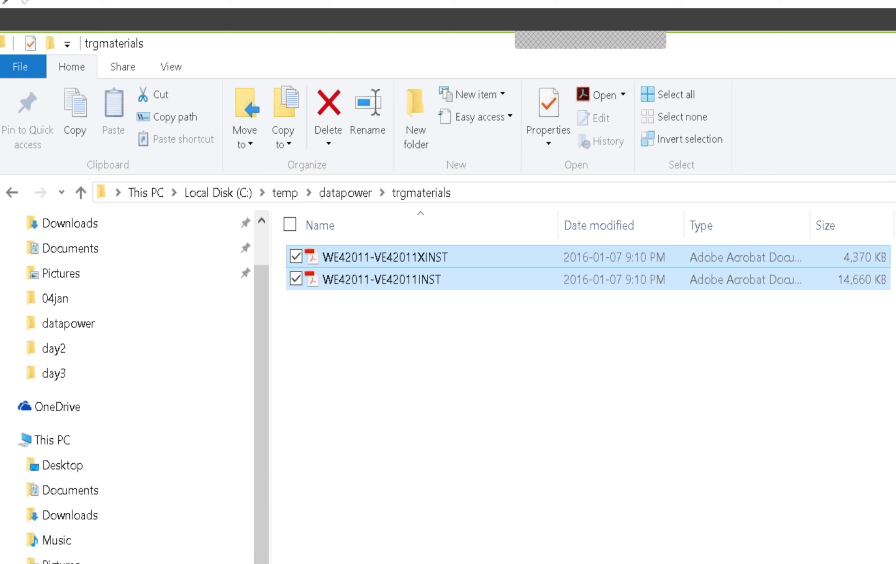
key(alt+Tab)
Step: Go back to the inbox and open the DataPower Development VE 400 email
click(216, 212)
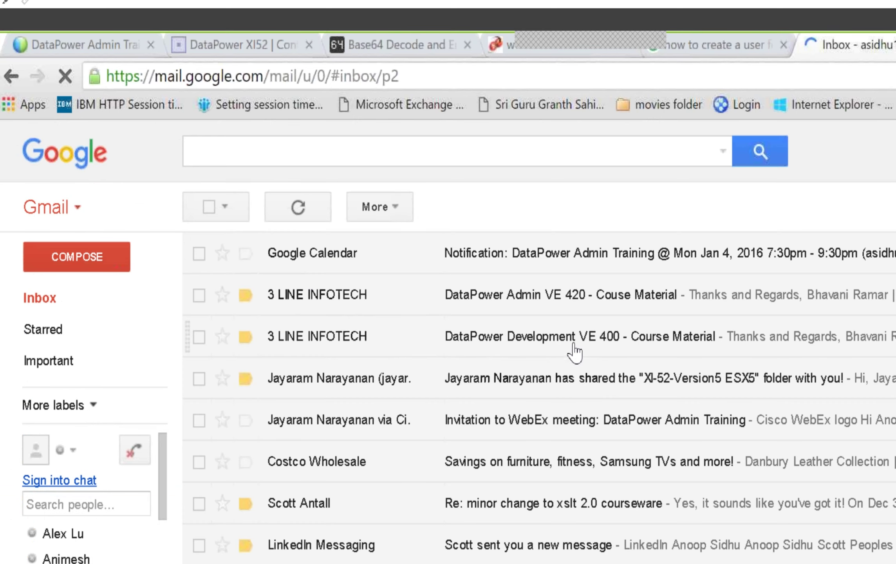
click(574, 339)
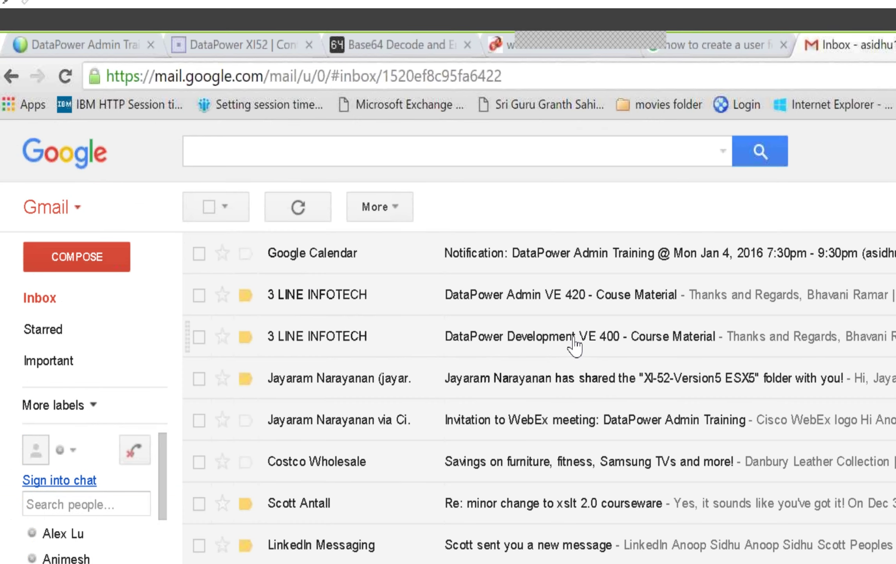
scroll(490, 554, down, 3)
scroll(485, 554, down, 5)
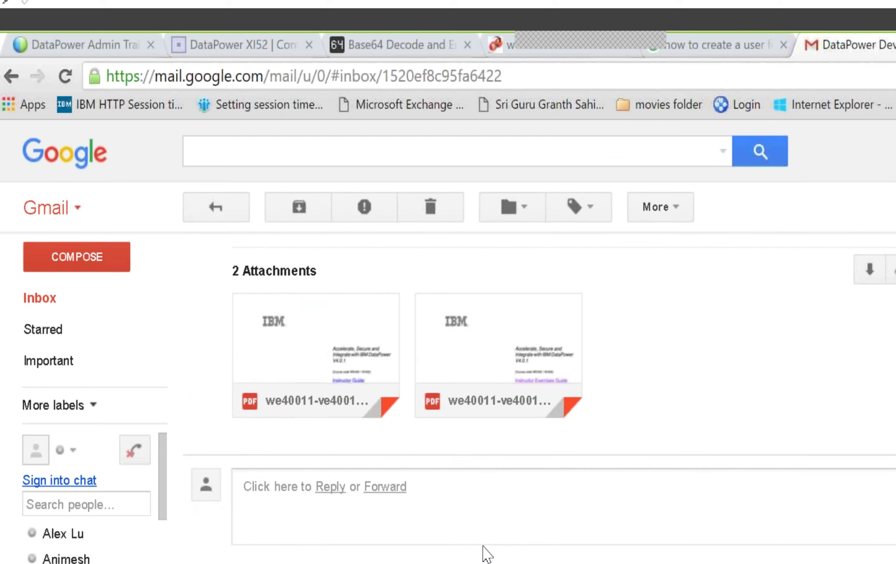
Step: Download both PDF attachments, StudentNotebook and StudentExcerciseGuide, dismissing the Hotspot Shield alert
mouse_move(300, 394)
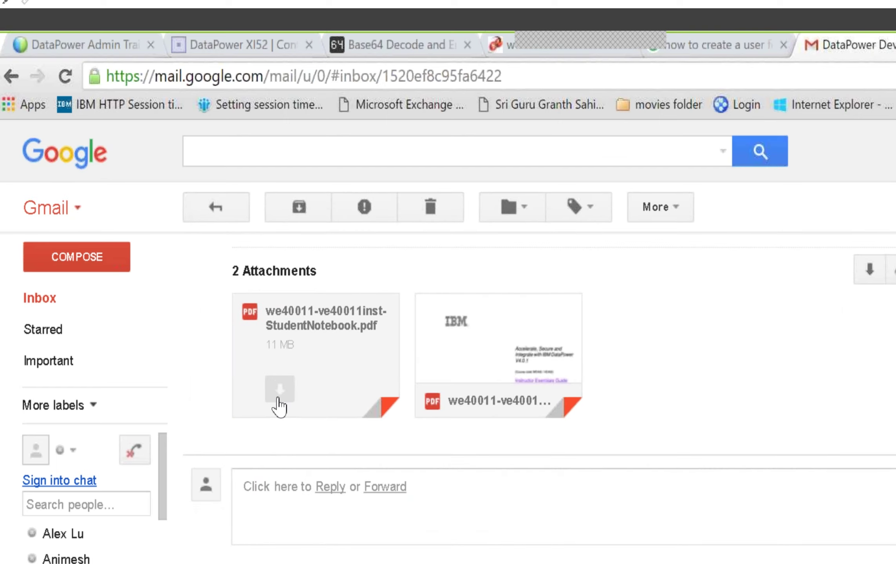
click(281, 401)
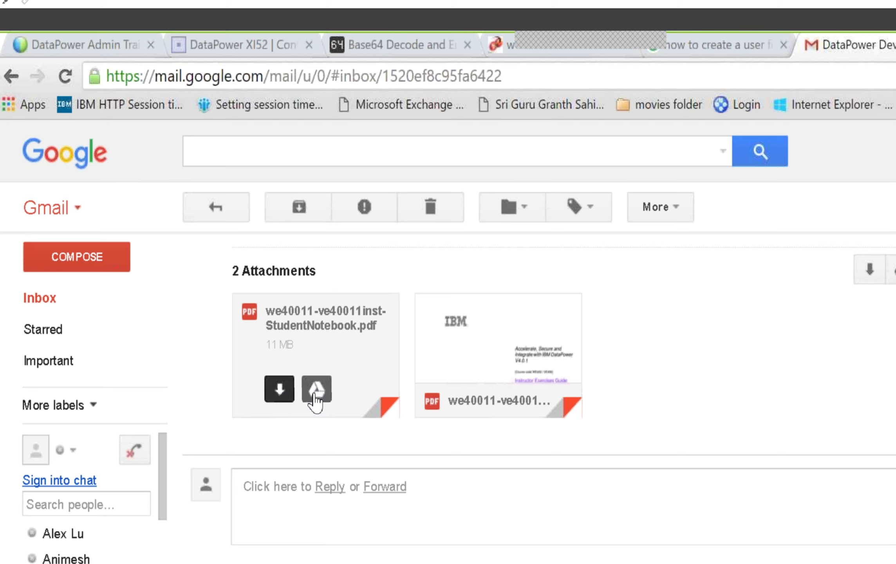
click(457, 387)
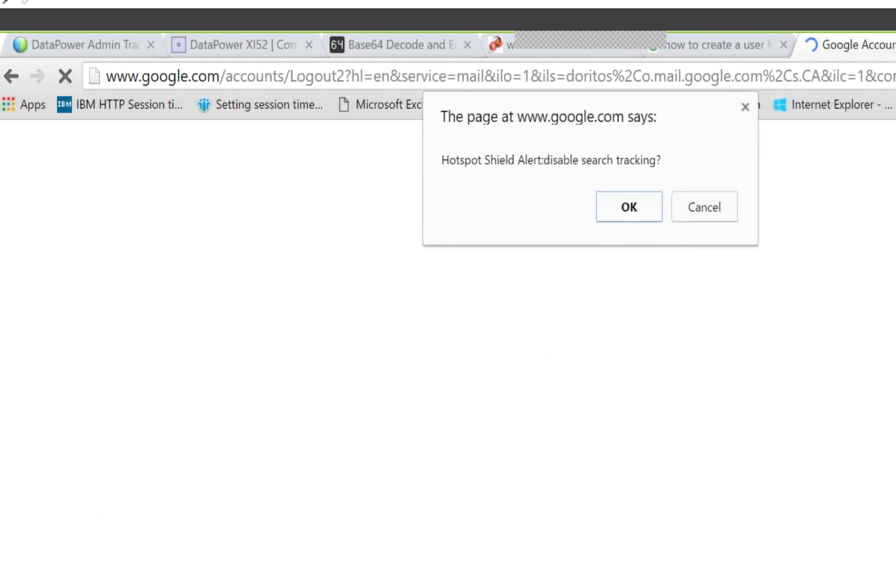
click(639, 209)
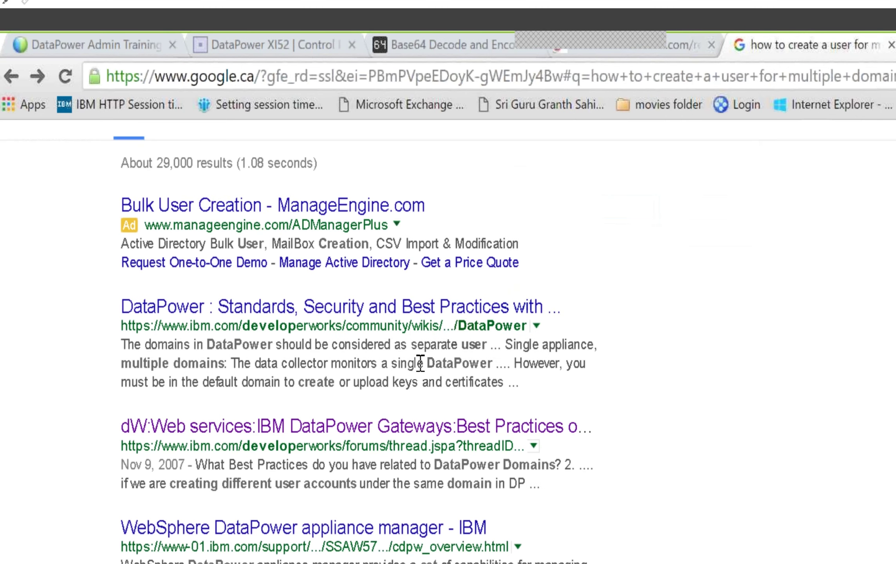
right_click(369, 542)
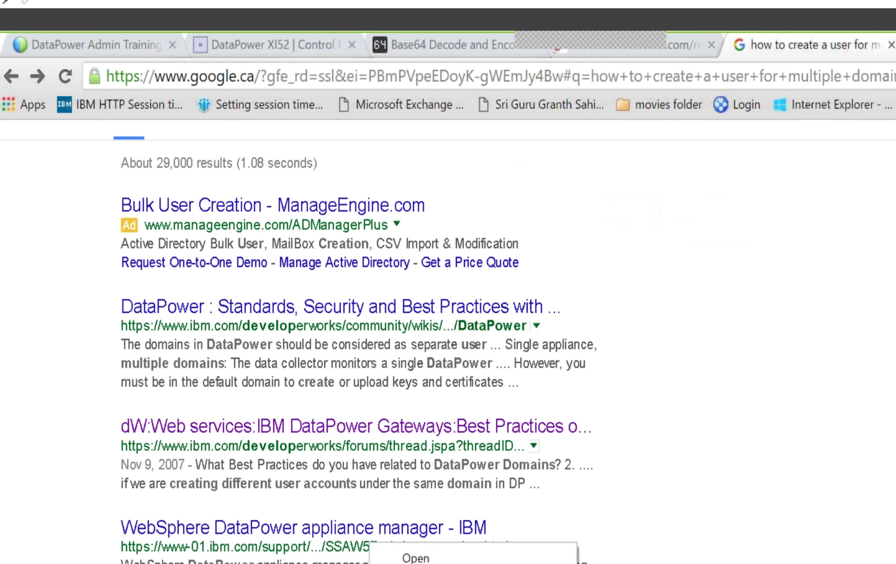
key(Escape)
key(alt+Tab)
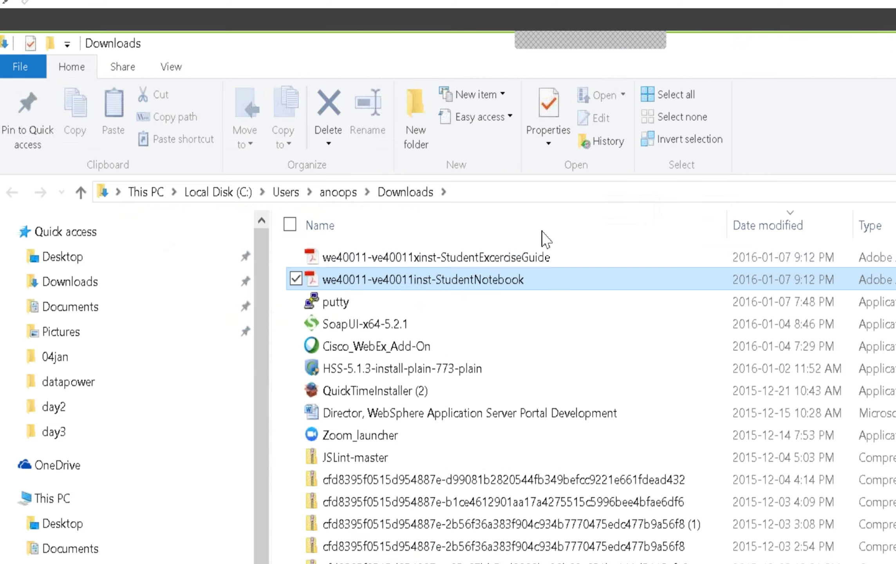
Step: Copy the StudentNotebook and StudentExcerciseGuide PDFs in Downloads
click(297, 257)
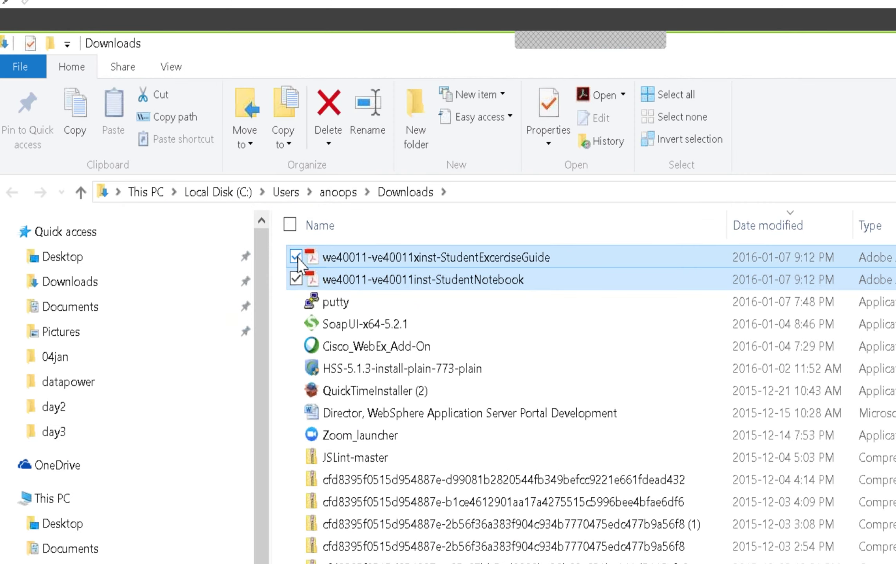
right_click(364, 255)
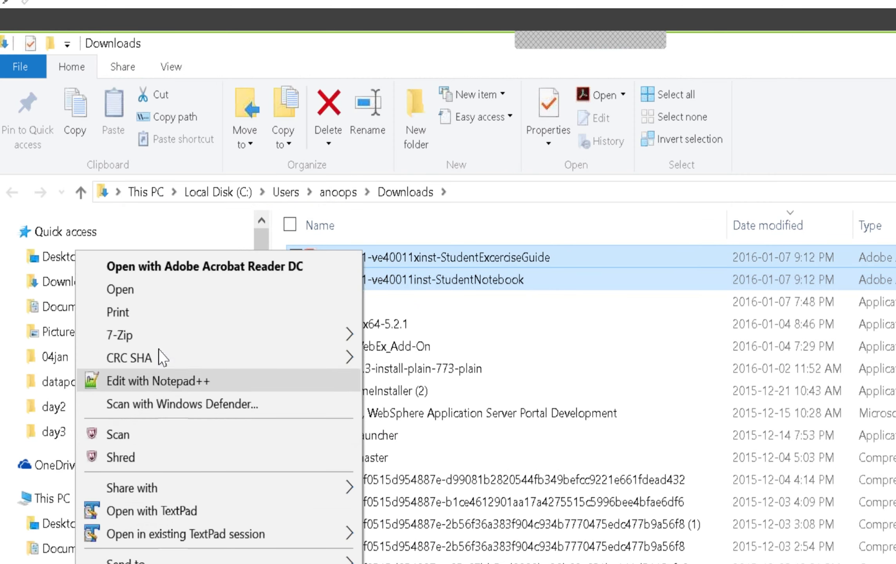
click(125, 563)
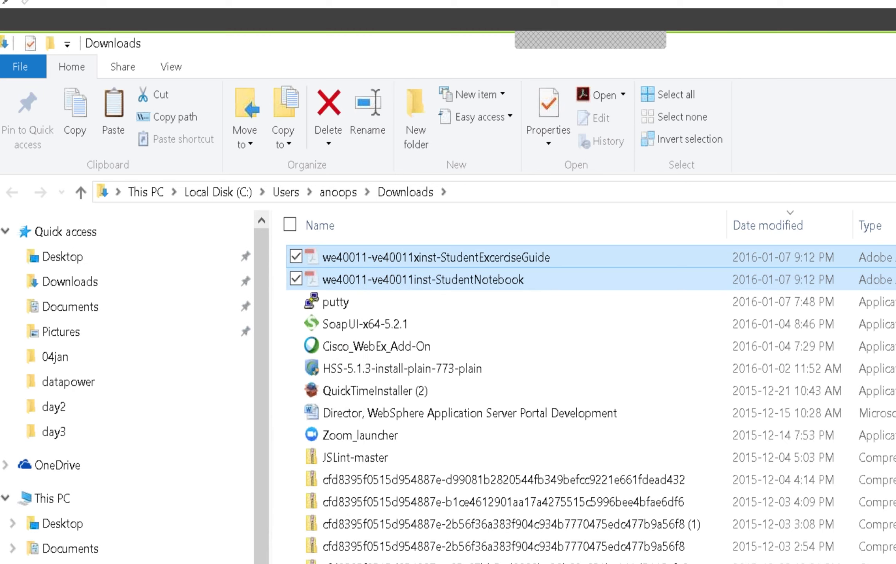
Step: Paste the two we40011 PDFs into C:\temp\datapower\trgmaterials
click(218, 192)
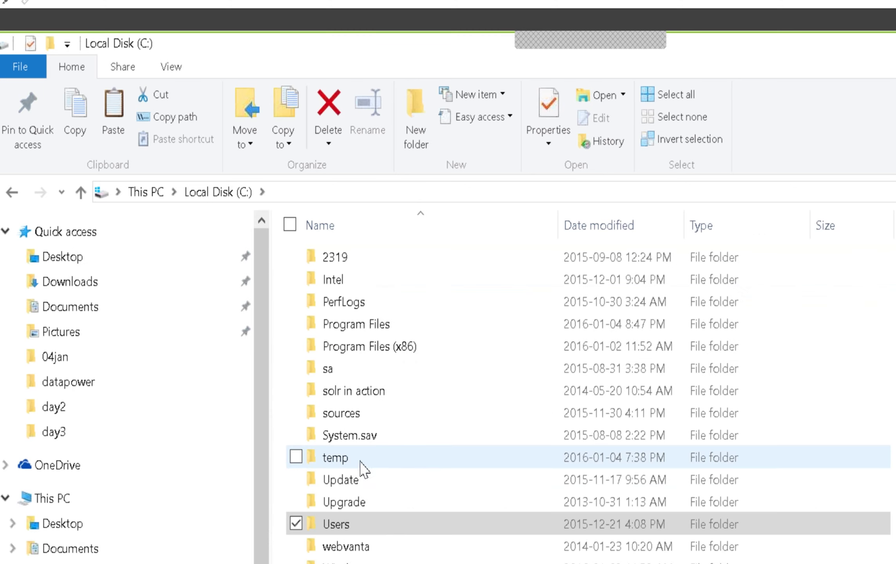
click(360, 461)
double_click(359, 462)
double_click(362, 435)
key(Return)
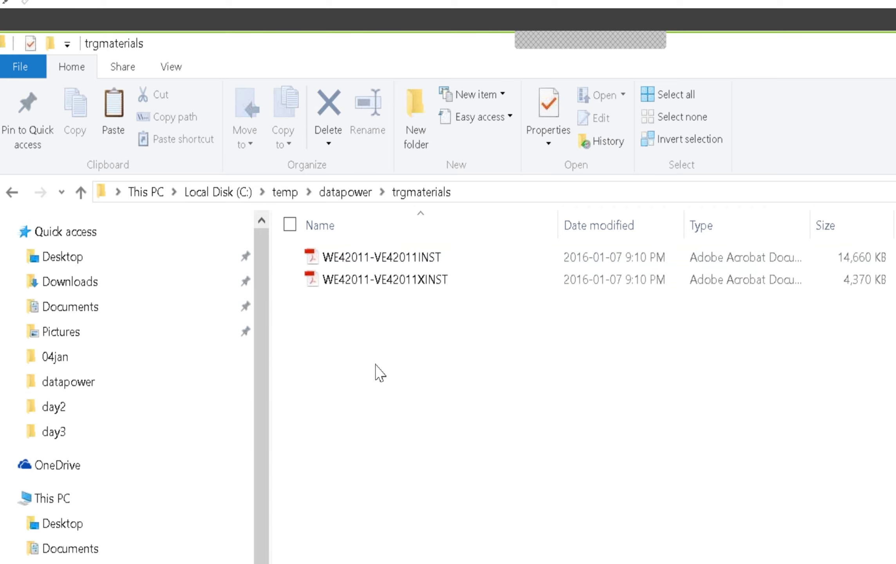
right_click(376, 368)
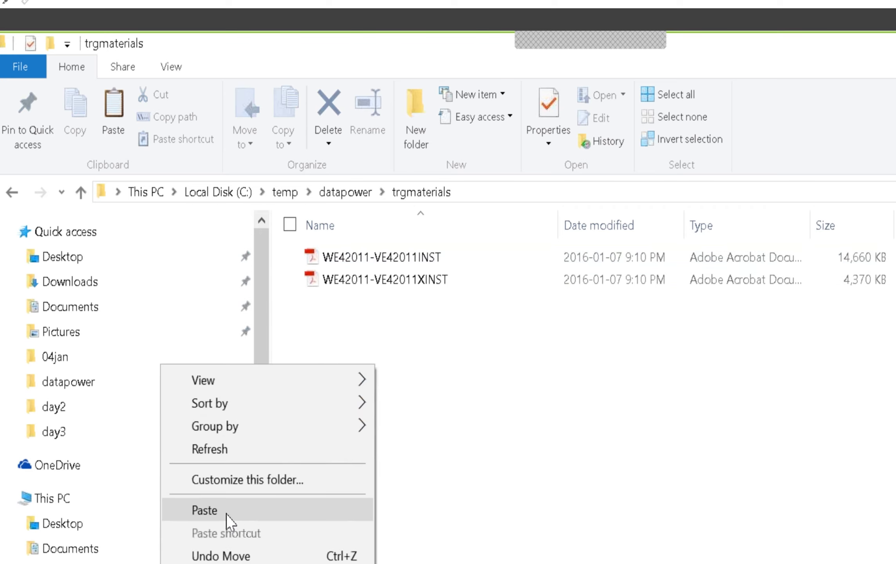
click(247, 512)
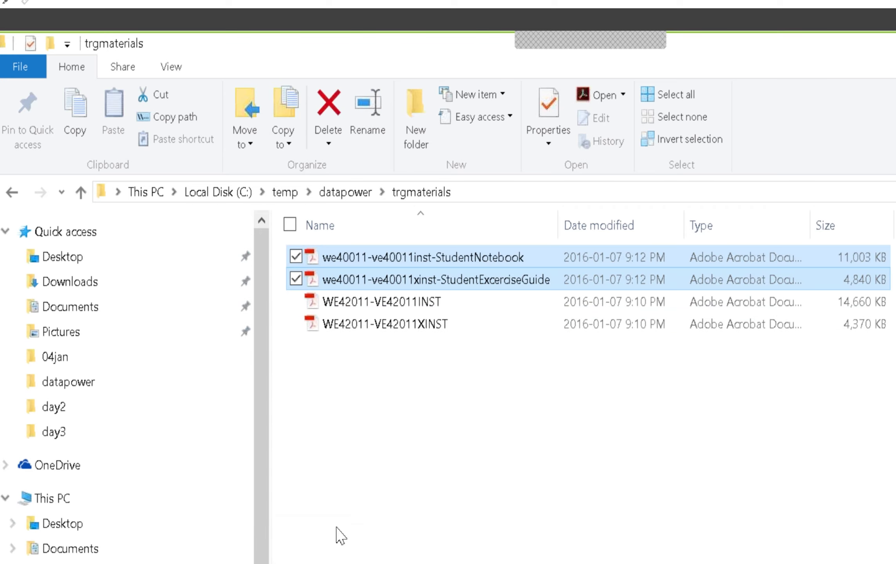
click(423, 379)
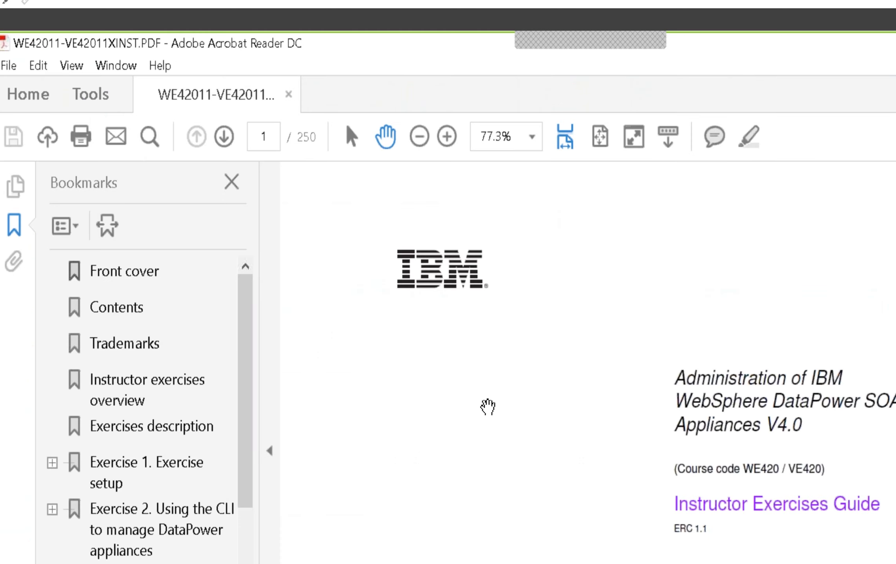
Step: In WE42011-VE42011XINST, jump to bookmark 1.1 Create the sysadmin administrative account under Exercise 1
scroll(486, 409, down, 10)
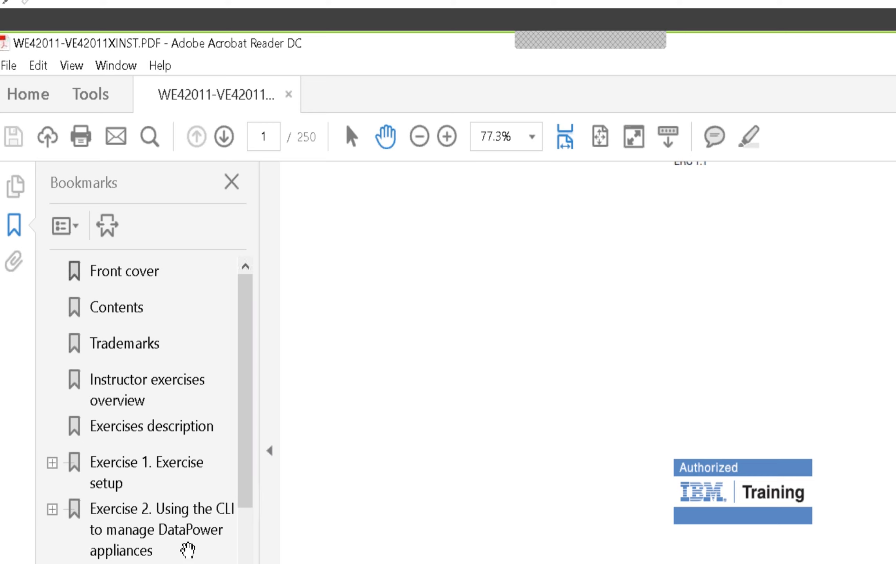
scroll(178, 553, down, 3)
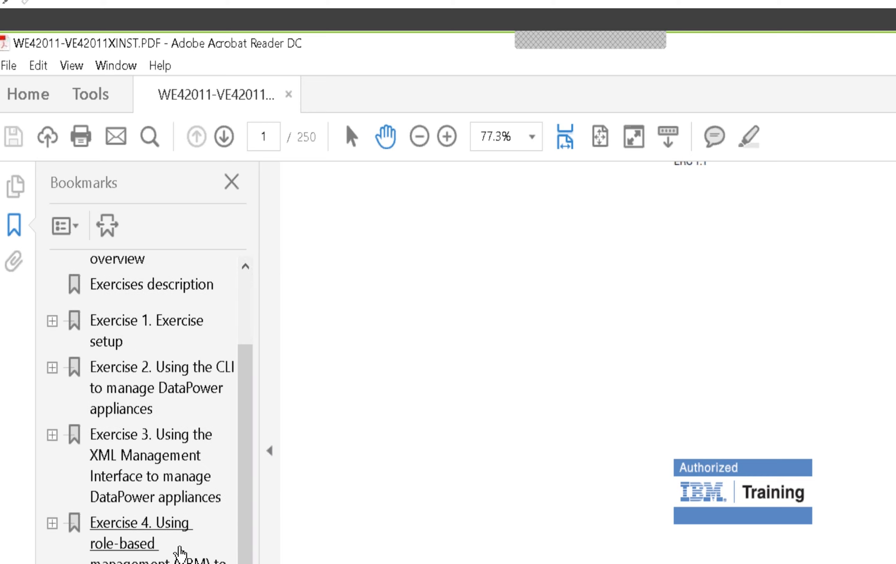
scroll(178, 554, down, 1)
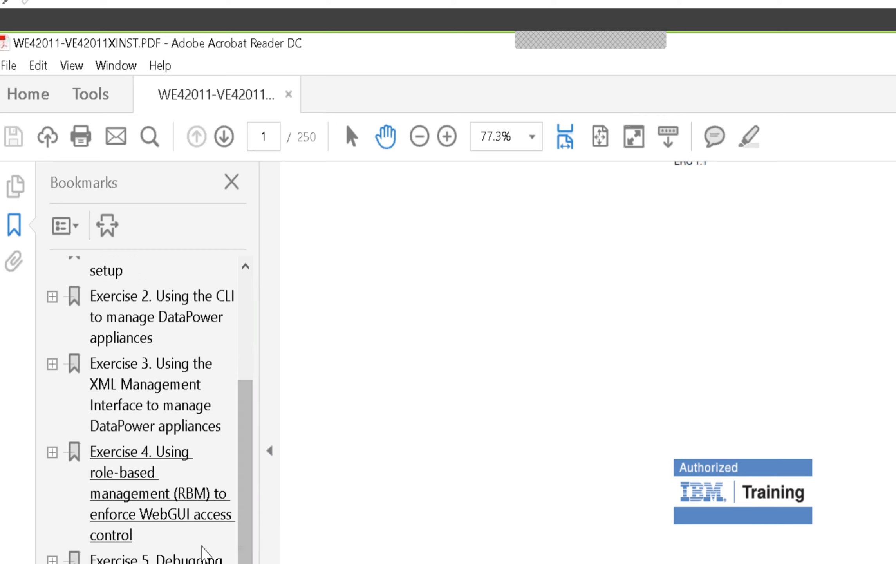
scroll(199, 560, down, 1)
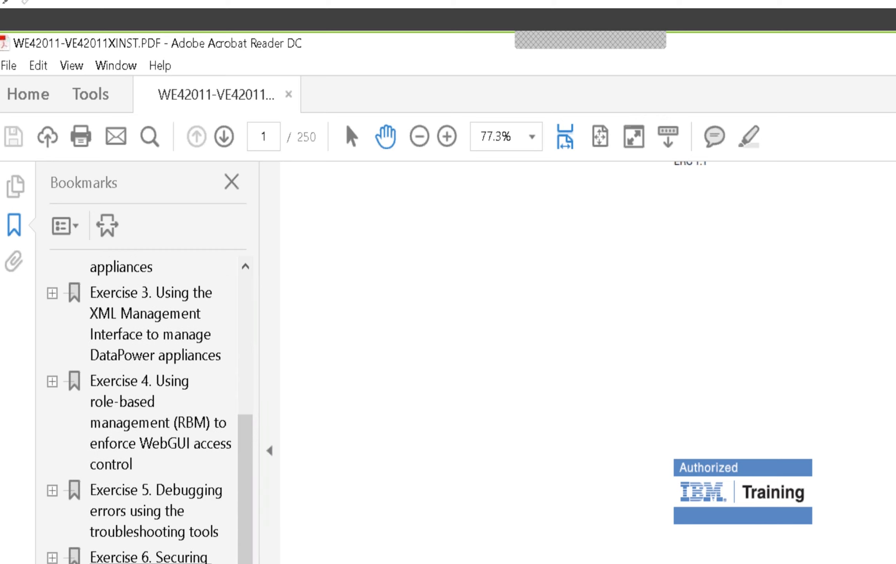
scroll(141, 407, down, 1)
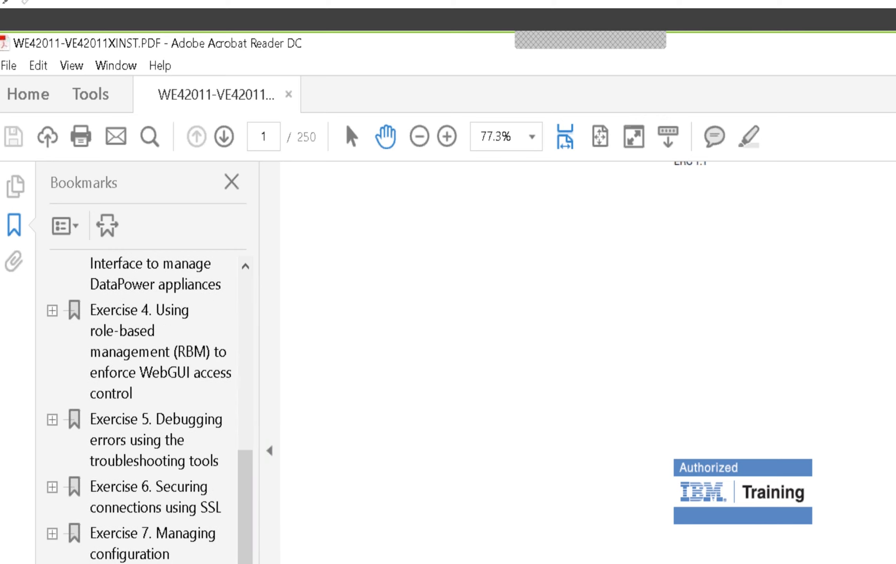
scroll(141, 407, down, 1)
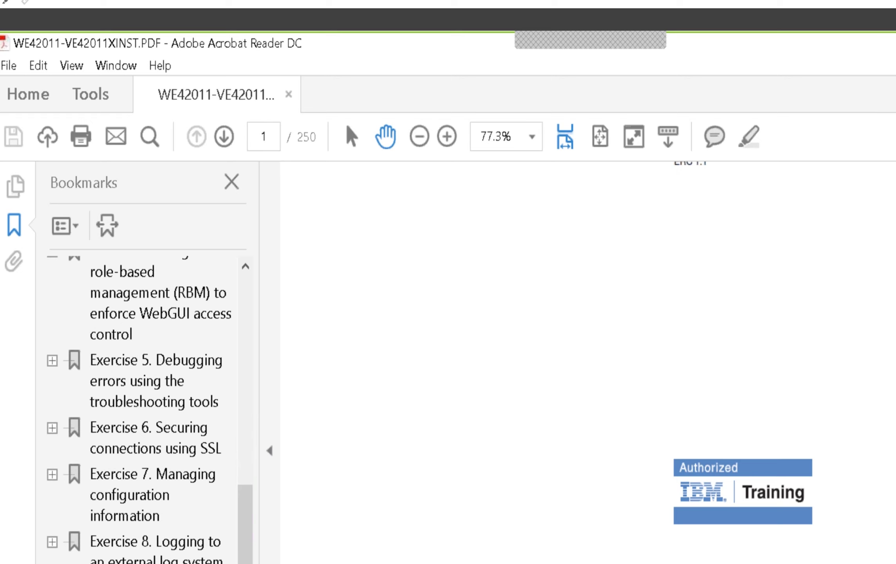
scroll(141, 407, up, 5)
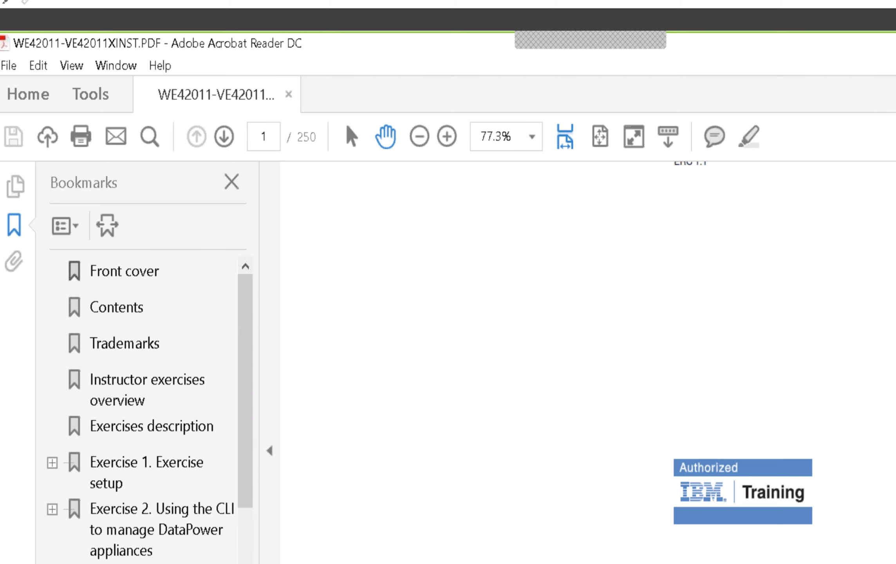
click(52, 463)
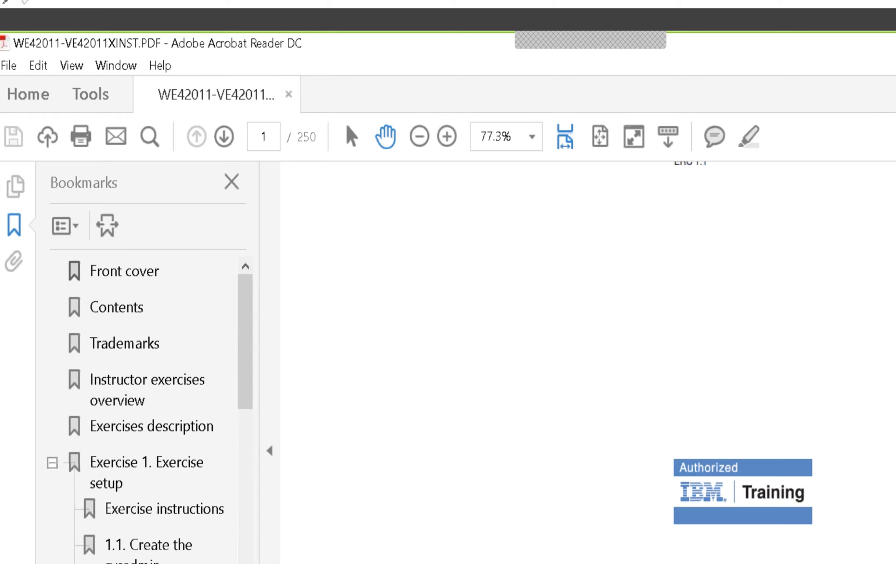
scroll(161, 552, down, 1)
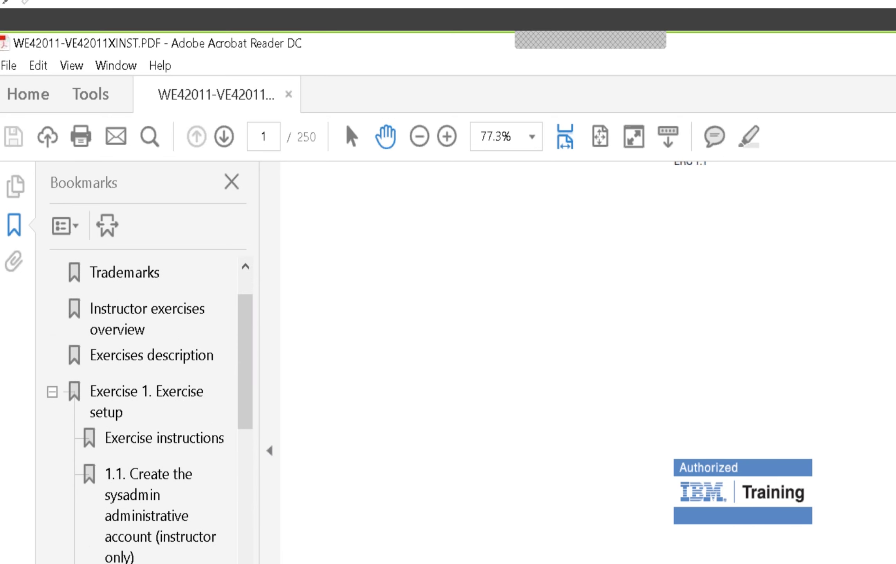
click(170, 543)
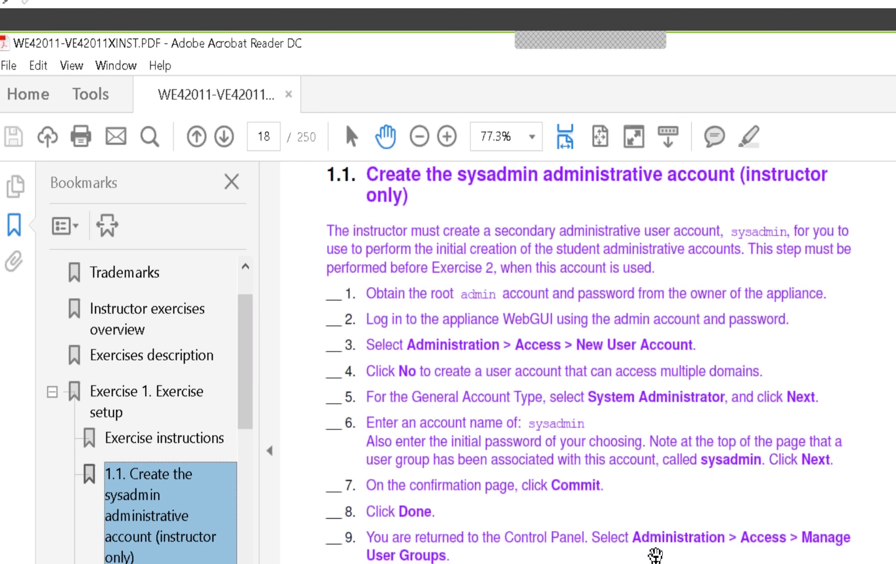
Step: Scroll through sections 1.1 and 1.2 of the instructor guide to the RBM settings on page 20
scroll(654, 556, down, 1)
scroll(655, 555, down, 4)
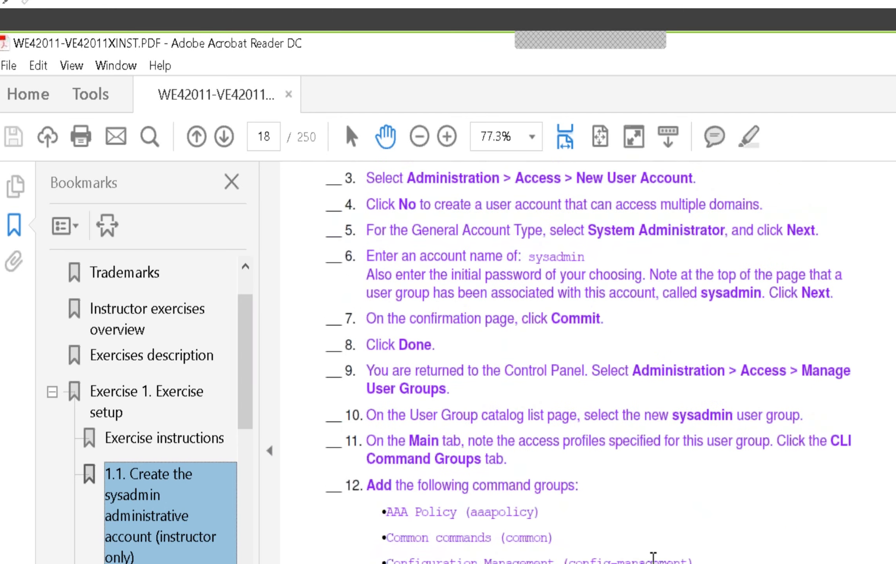
scroll(653, 556, down, 15)
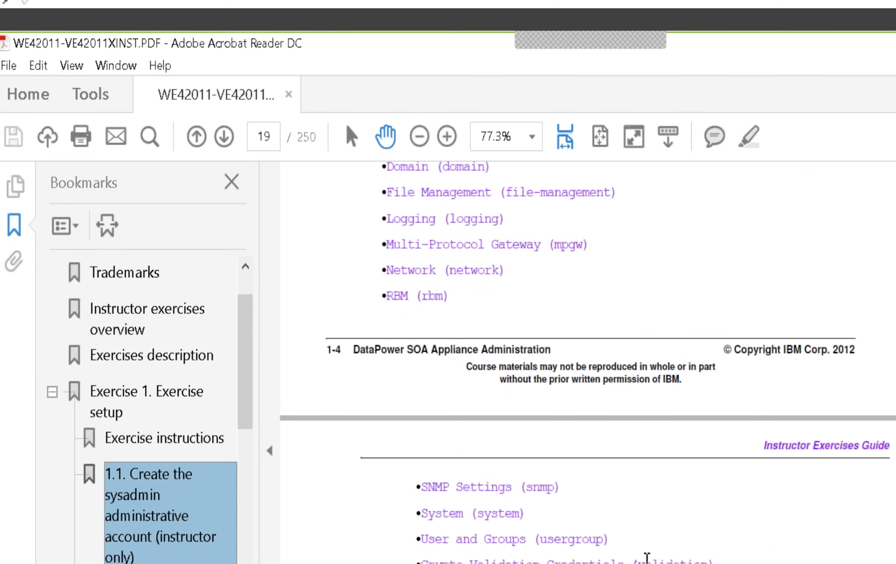
scroll(647, 557, down, 20)
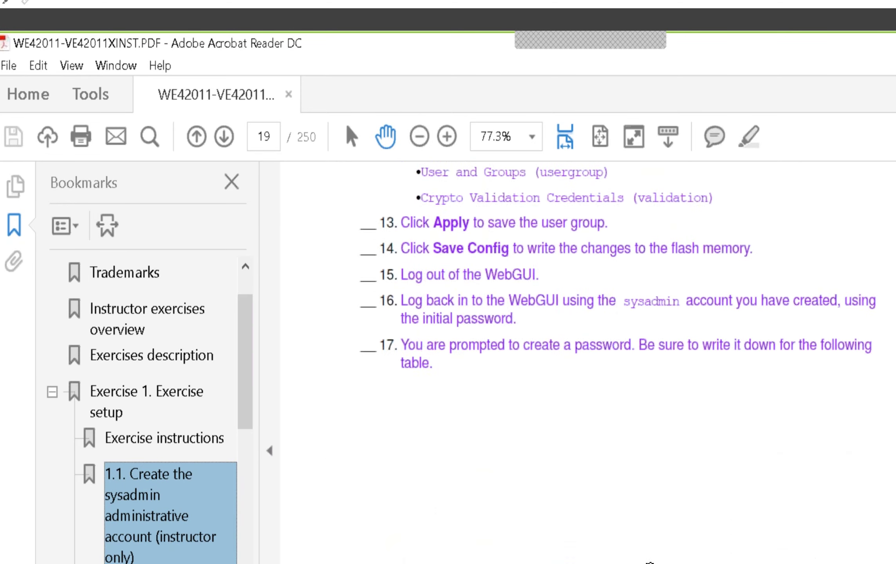
scroll(587, 362, down, 9)
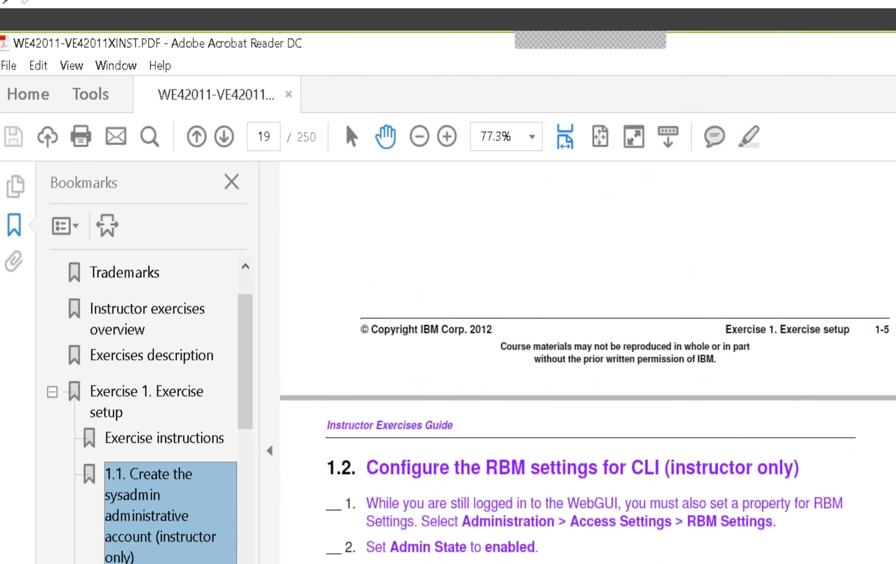
scroll(587, 362, down, 13)
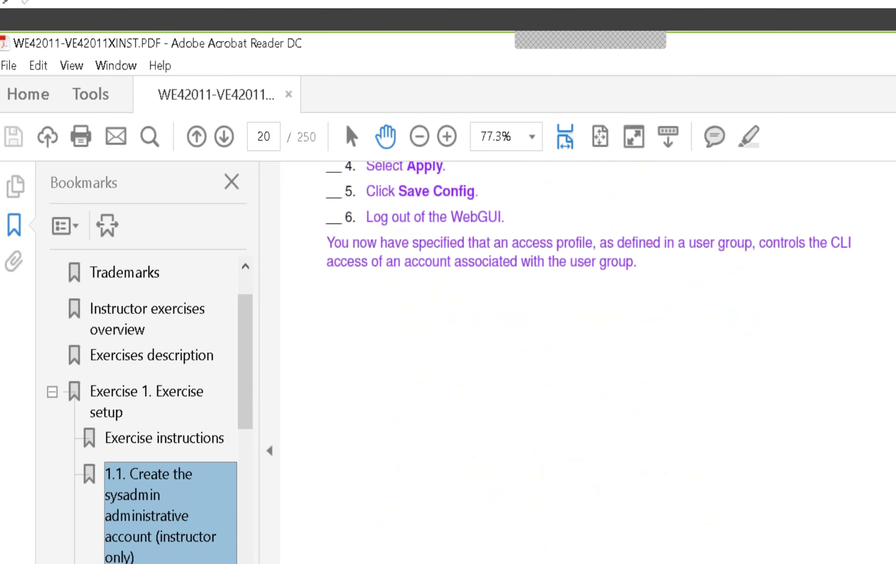
key(alt+Tab)
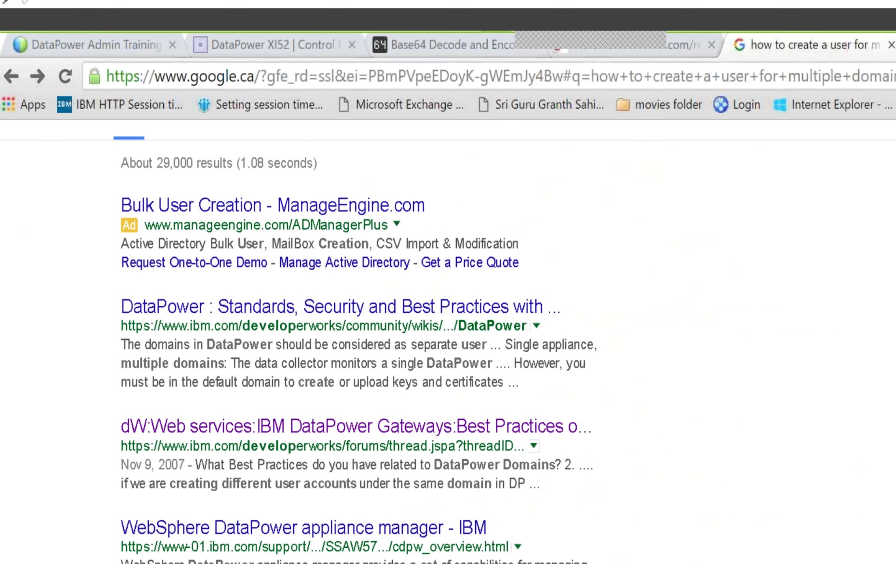
Step: Log out of DataPower and sign back in to Domain2 as user2 with its password
click(274, 44)
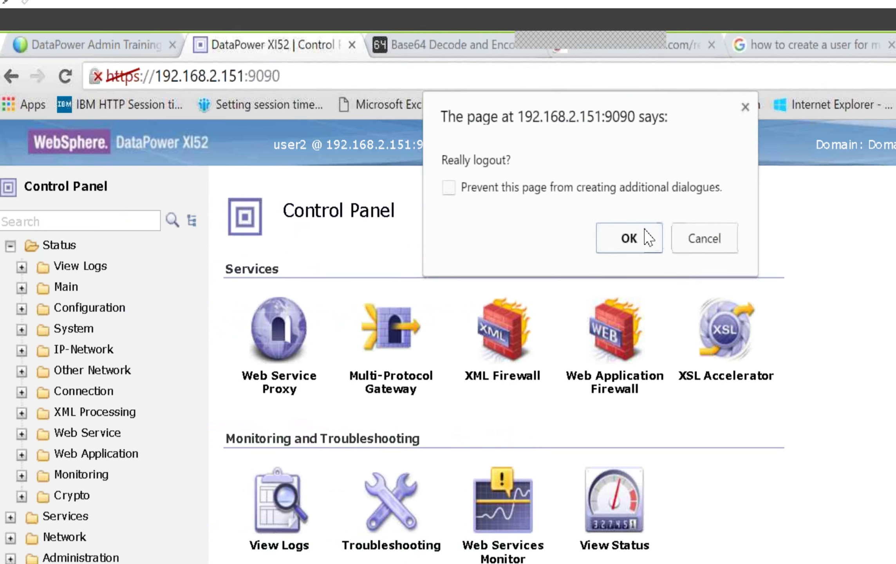
click(643, 234)
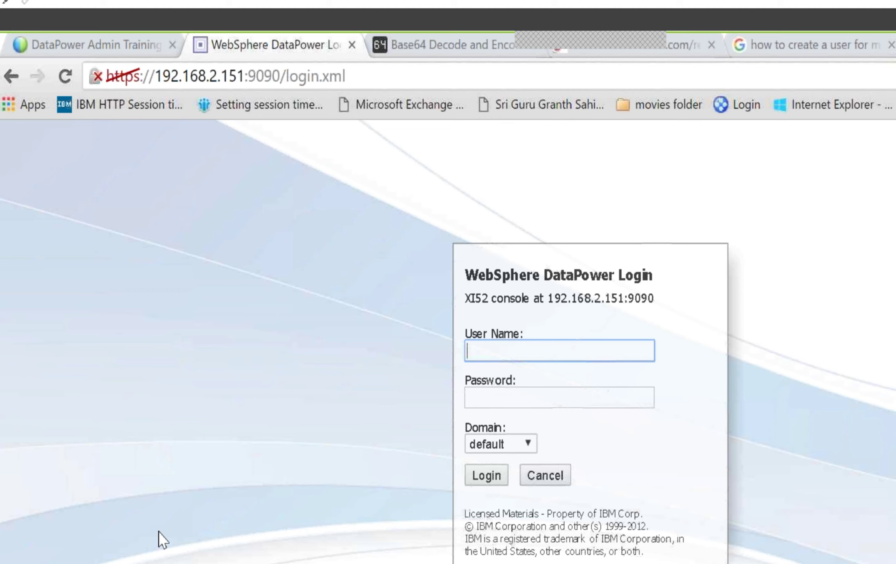
text(admin)
key(BackSpace)
key(BackSpace)
key(BackSpace)
key(BackSpace)
key(BackSpace)
text(user2)
key(Tab)
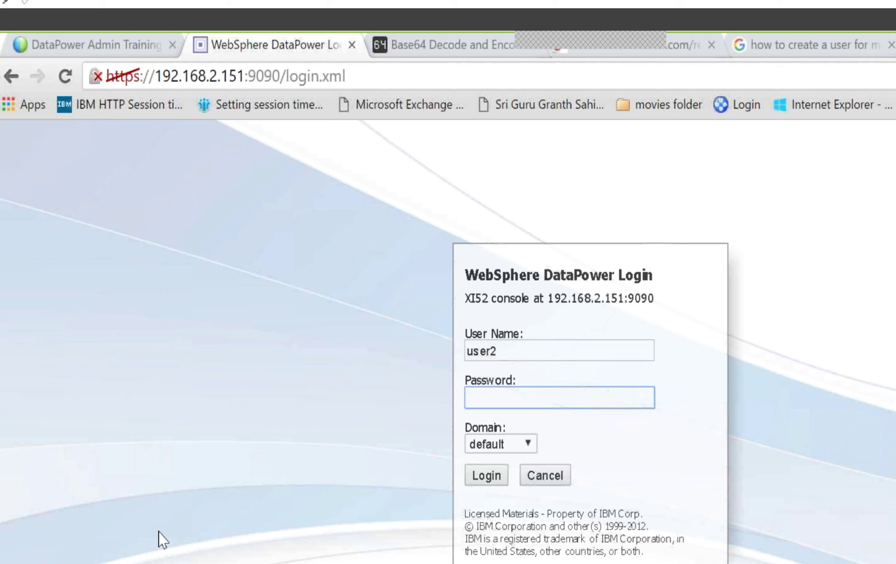
text(password12)
click(498, 444)
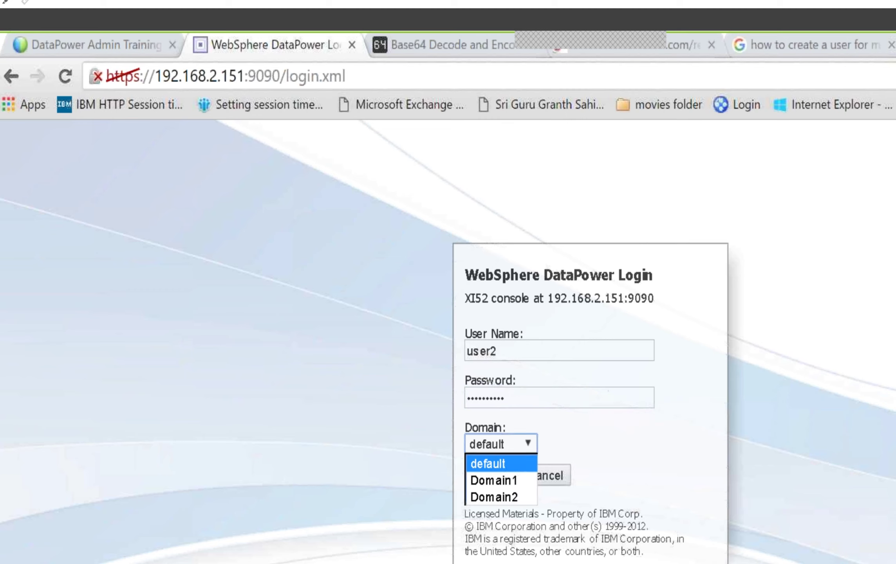
click(496, 496)
click(485, 480)
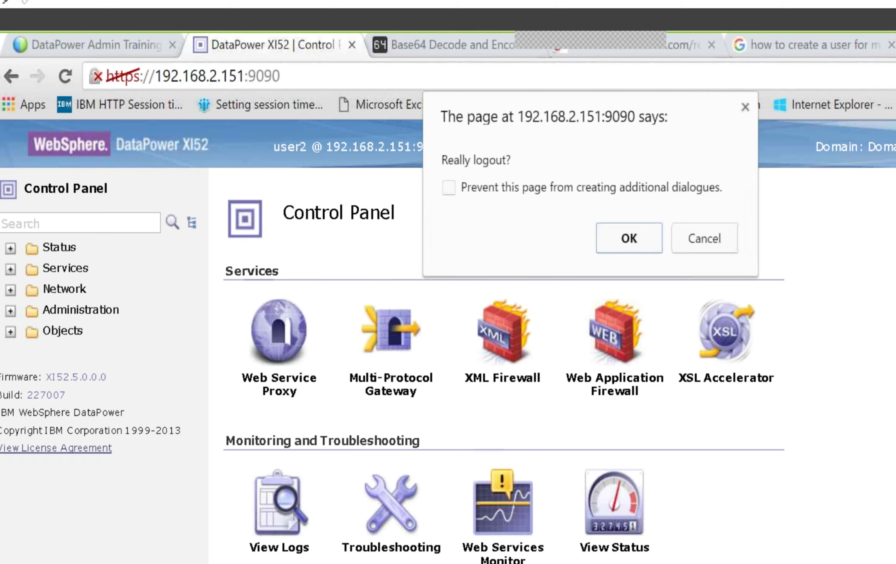
Step: Confirm the logout and log in as admin with the admin password to the default domain
click(628, 246)
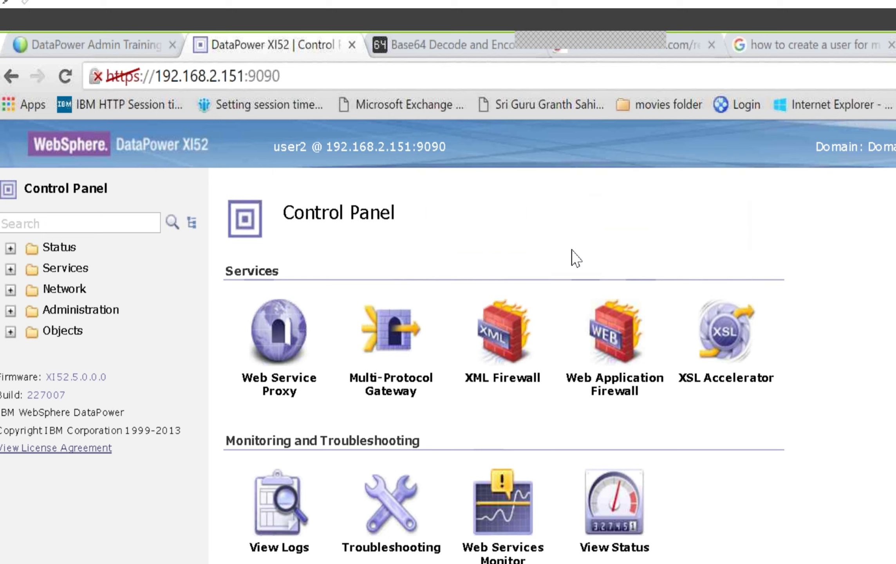
text(admin)
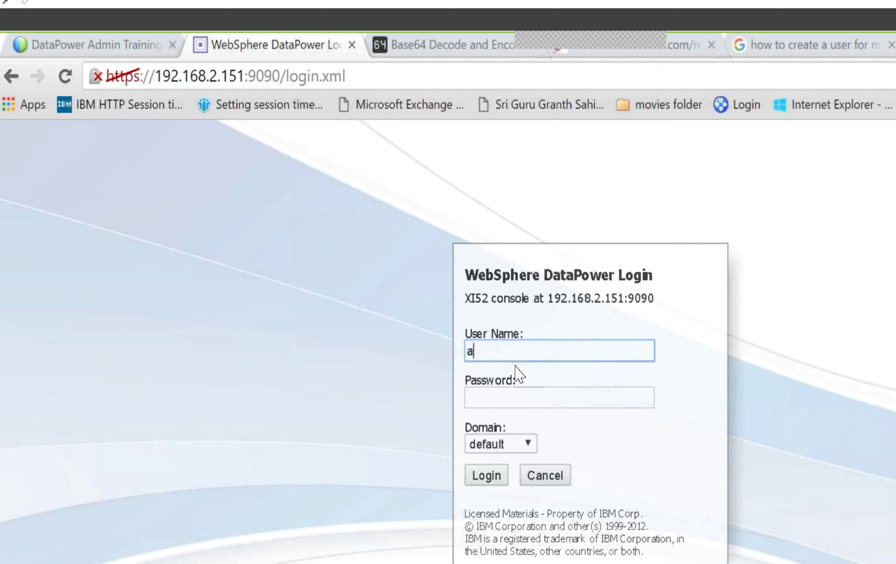
key(Tab)
text(********)
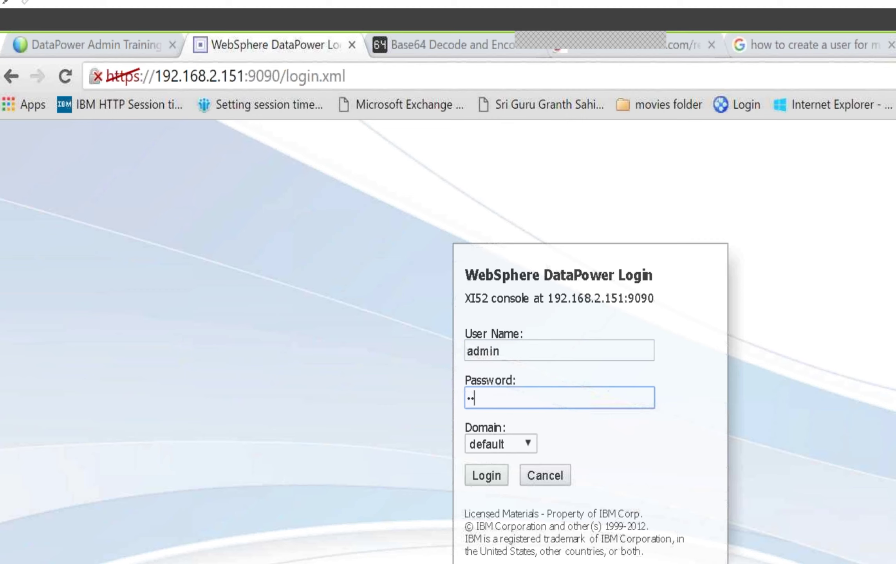
text(**)
click(486, 475)
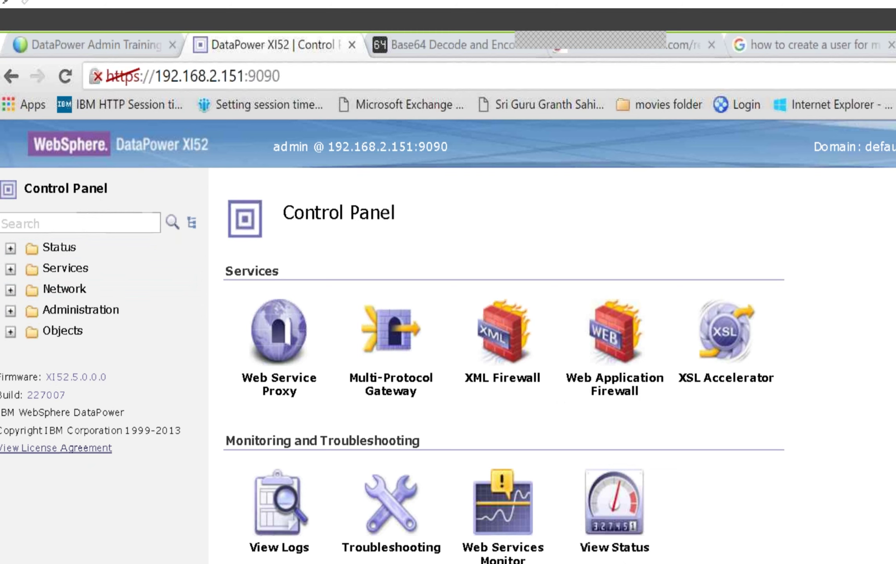
click(890, 147)
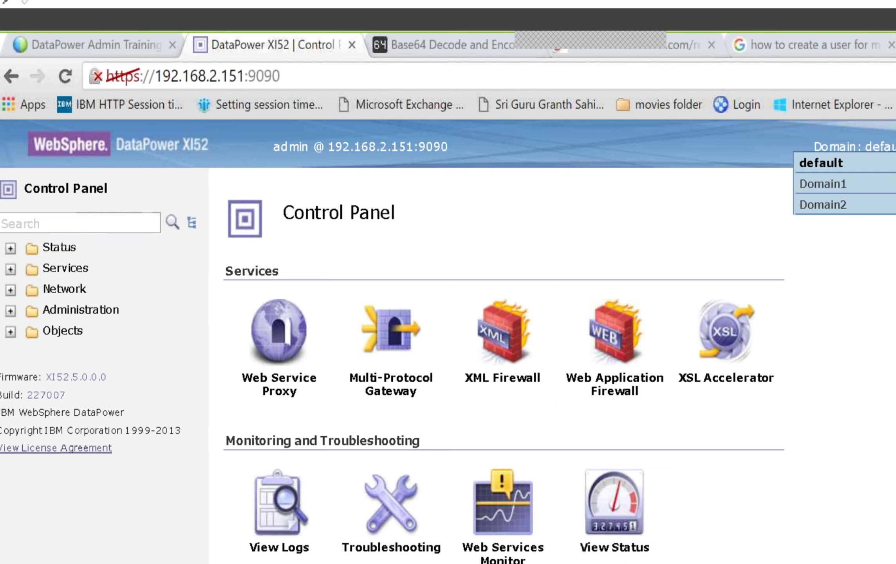
click(817, 184)
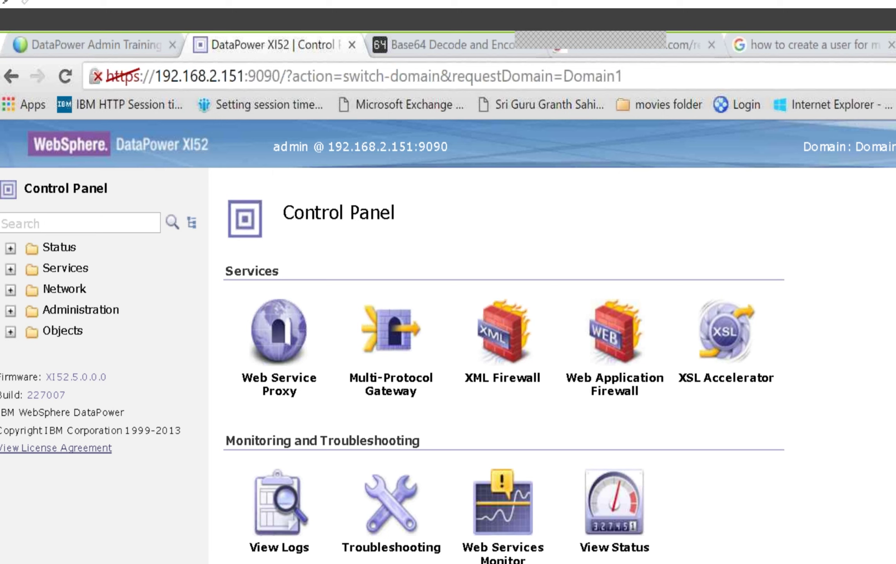
click(874, 146)
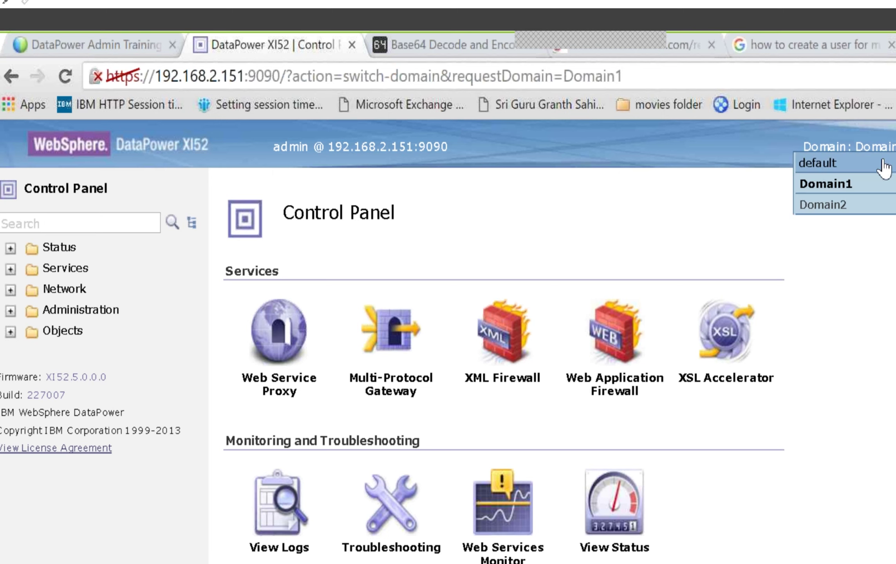
click(856, 204)
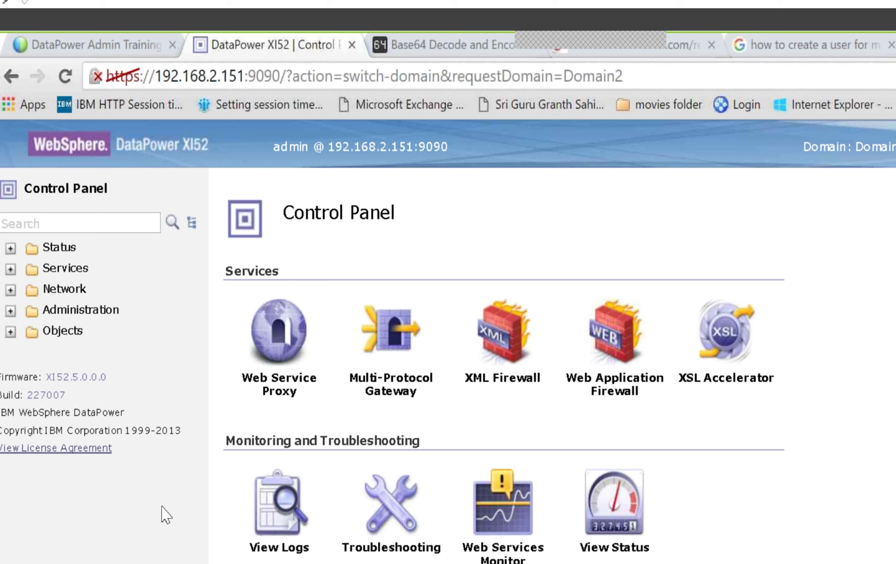
click(54, 222)
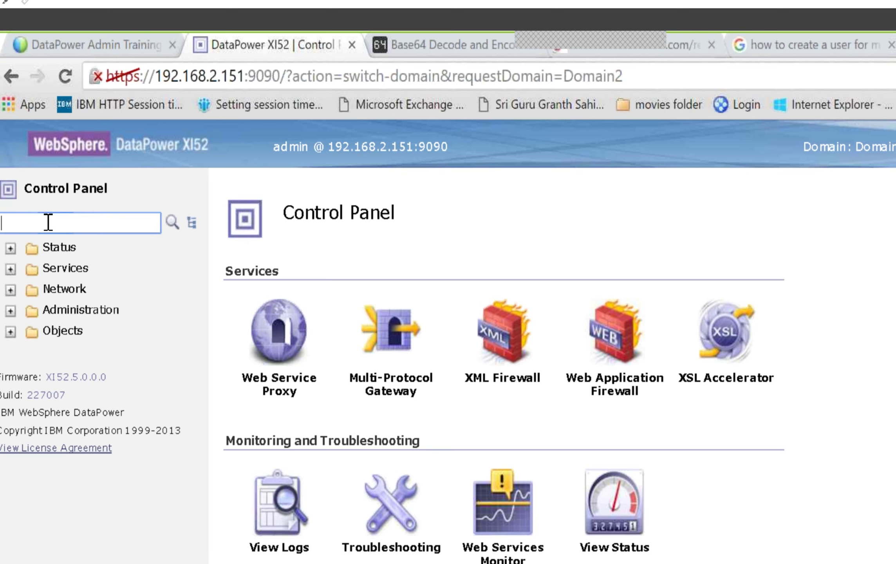
text(user)
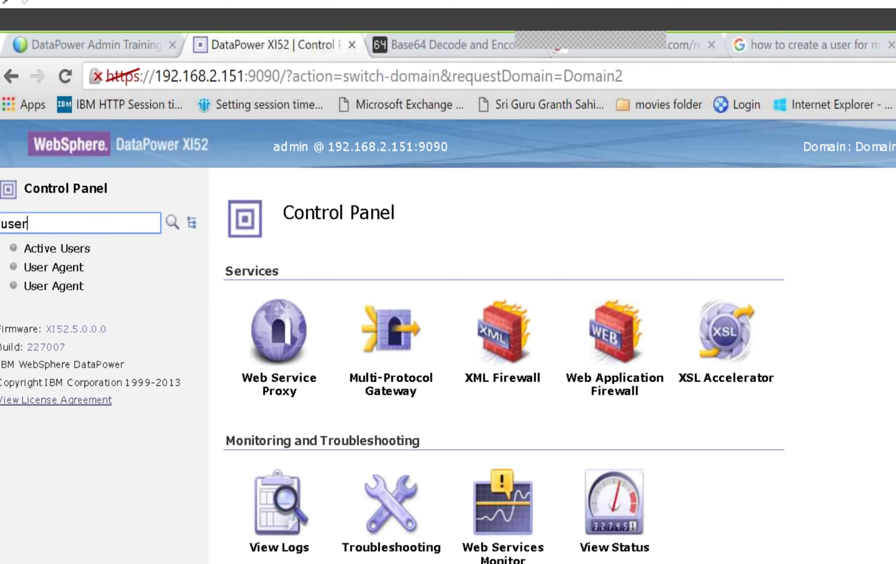
click(173, 223)
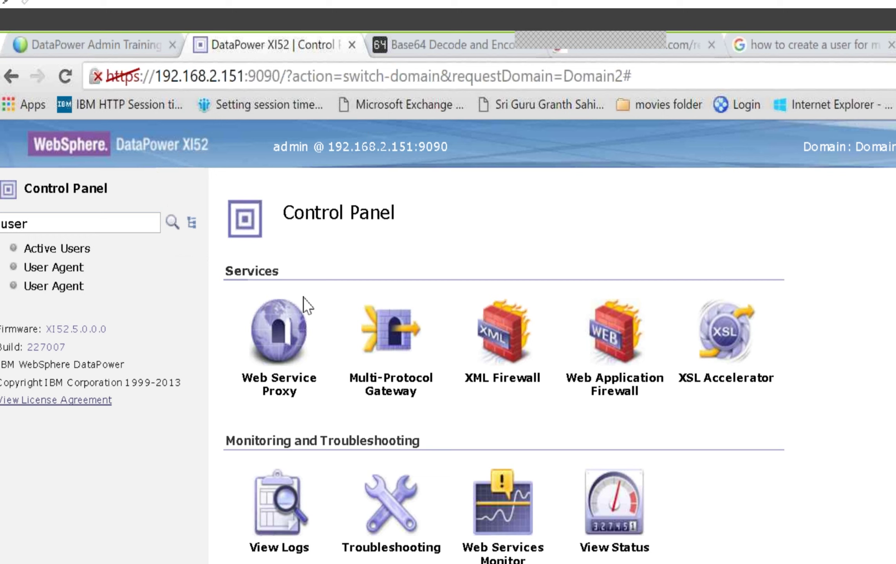
click(850, 146)
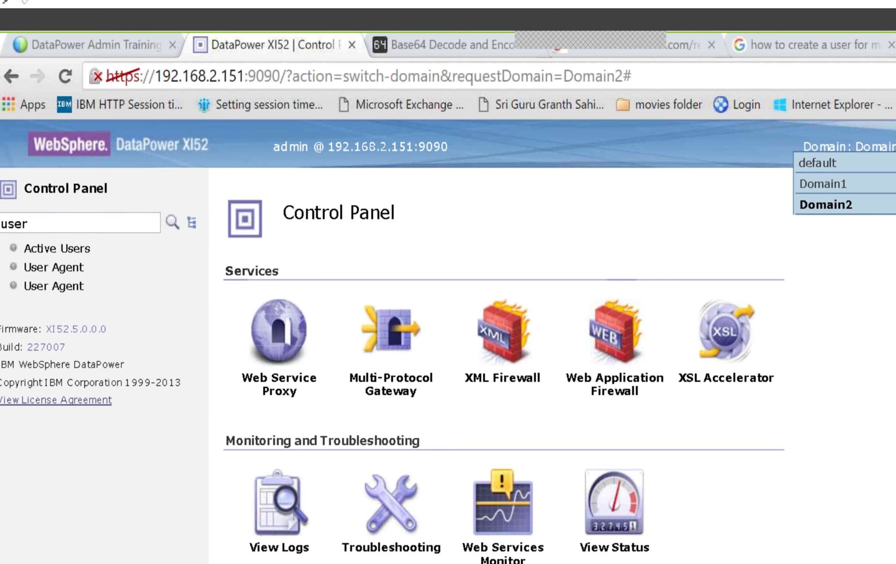
click(817, 163)
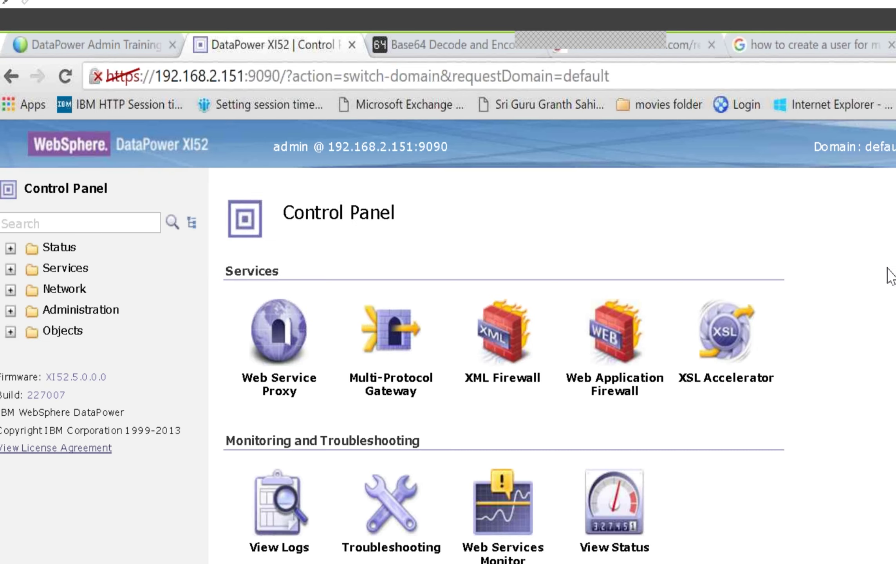
click(45, 223)
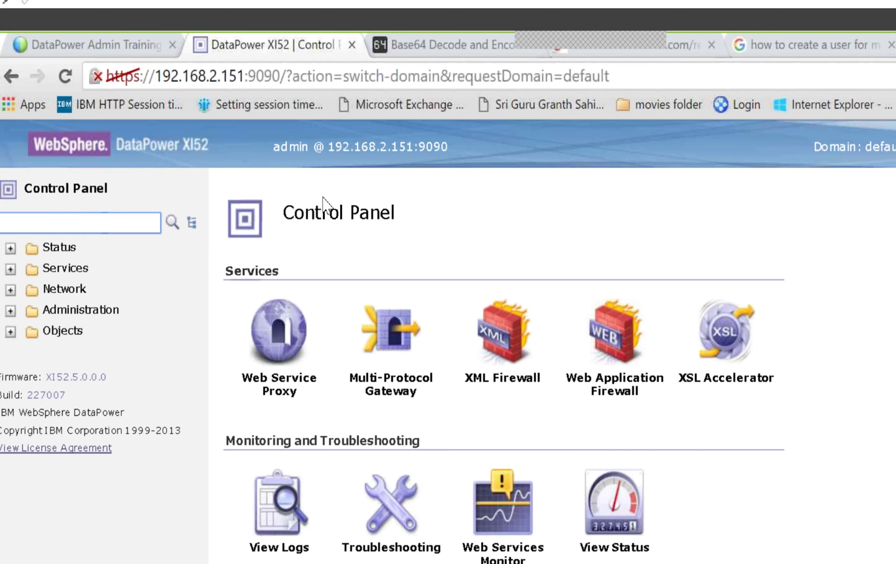
Step: Find Manage User Accounts via a 'user' search, open the admin account, and dismiss the Required Field alert
text(user)
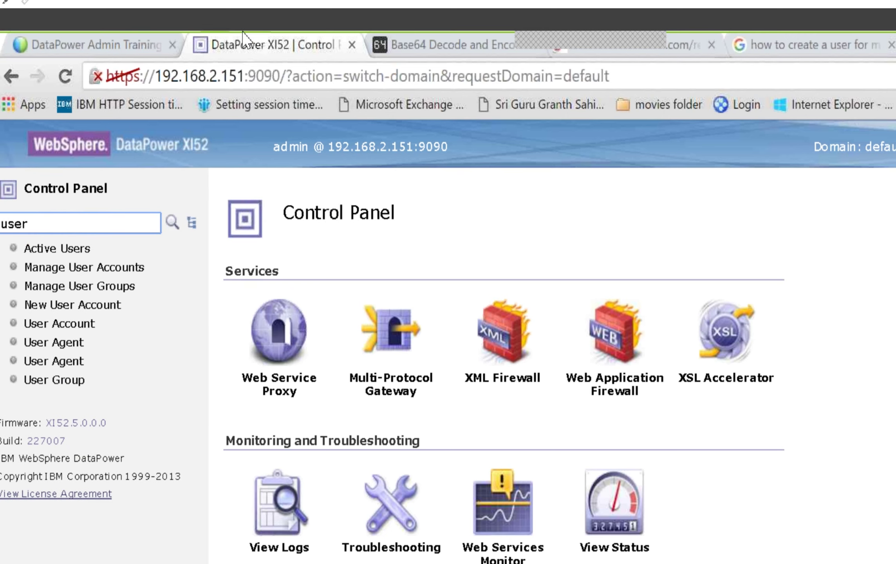
click(90, 268)
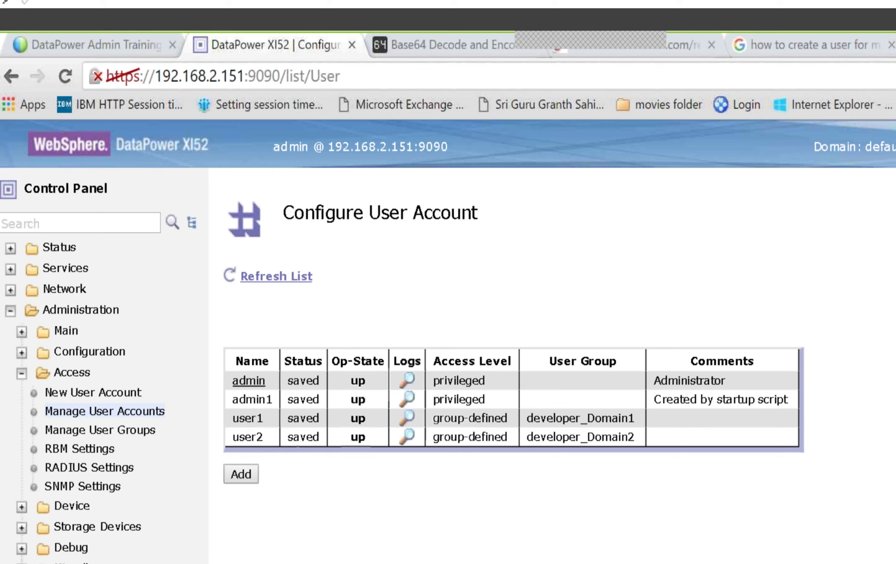
click(248, 380)
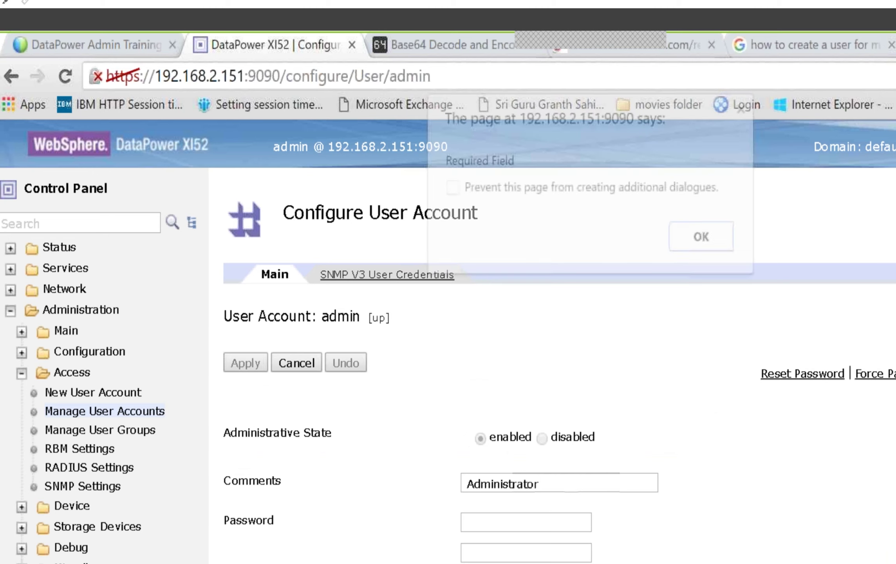
click(690, 238)
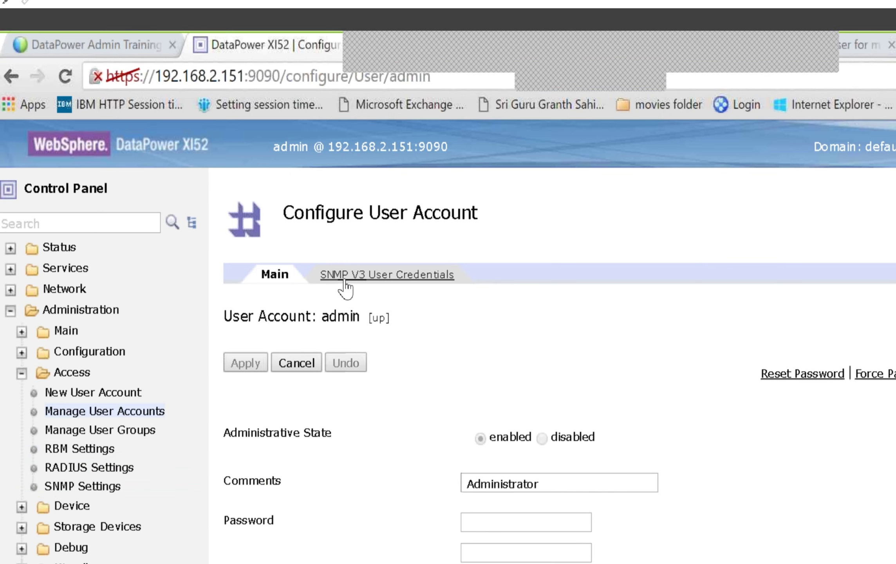
Step: View the developer_Domain2 group under Manage User Groups, with access profile */Domain2/*?Access=rwadx
click(119, 435)
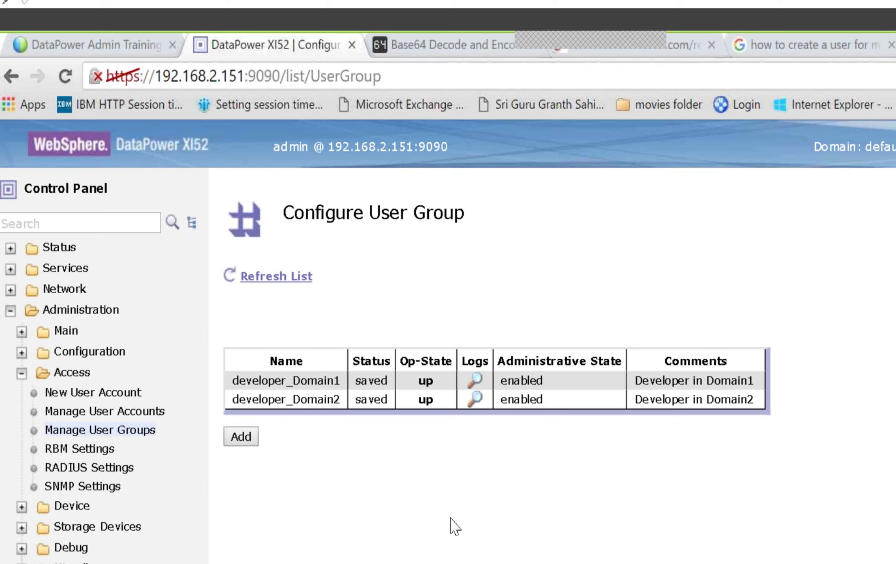
click(306, 403)
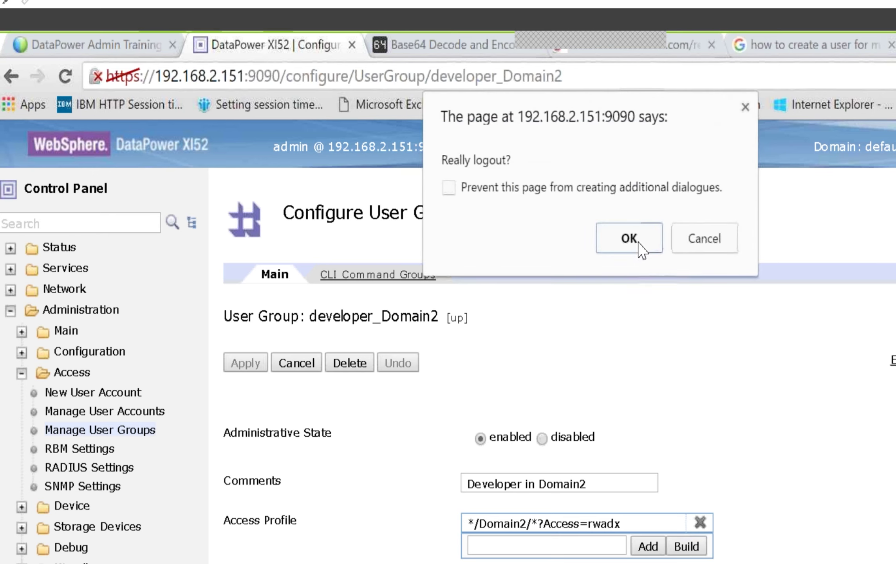
Step: Confirm the logout, look over the meeting, Base64, SoapUI and lab PDF windows, then open redp4446.pdf
click(639, 244)
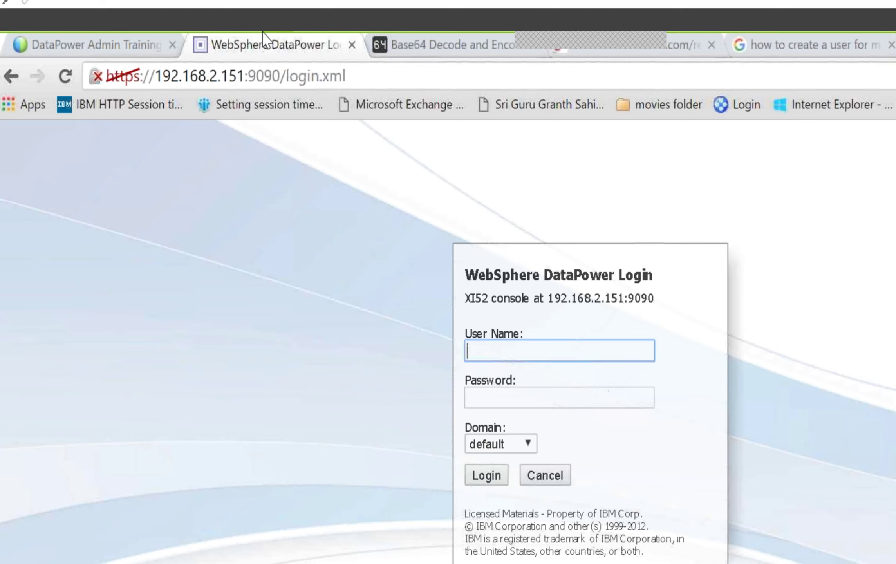
click(116, 43)
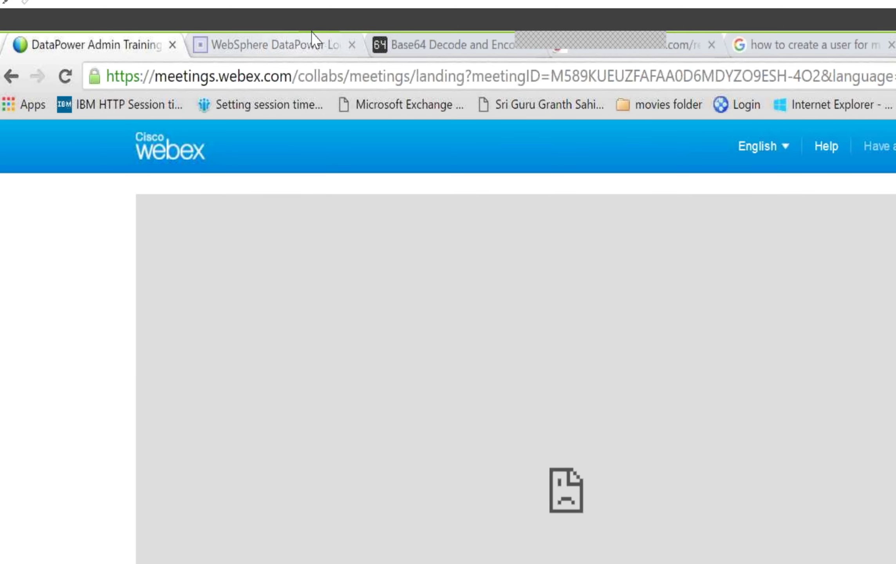
click(399, 43)
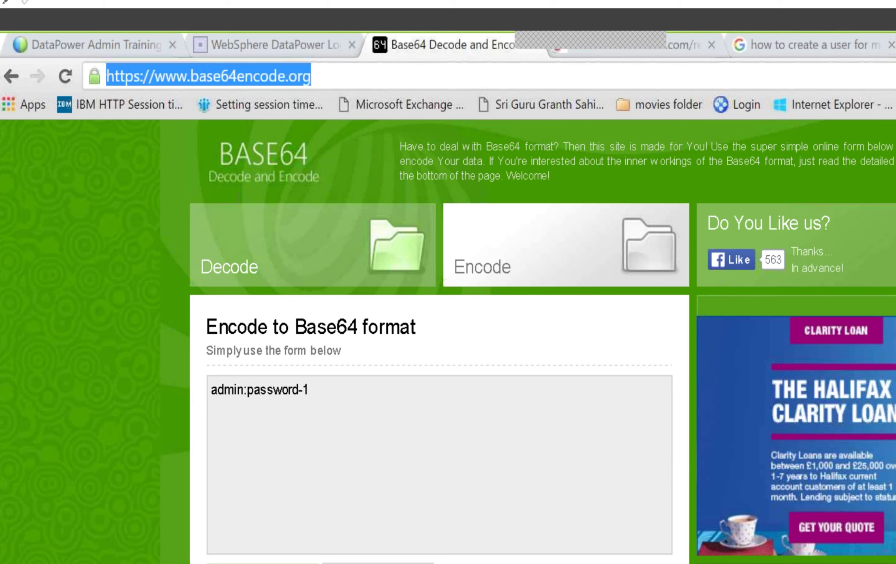
key(alt+Tab)
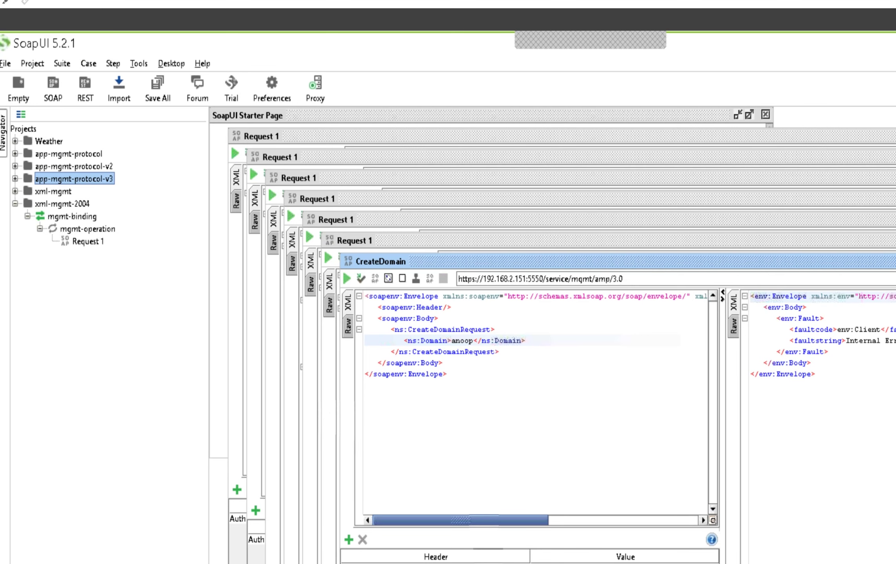
key(alt+Tab)
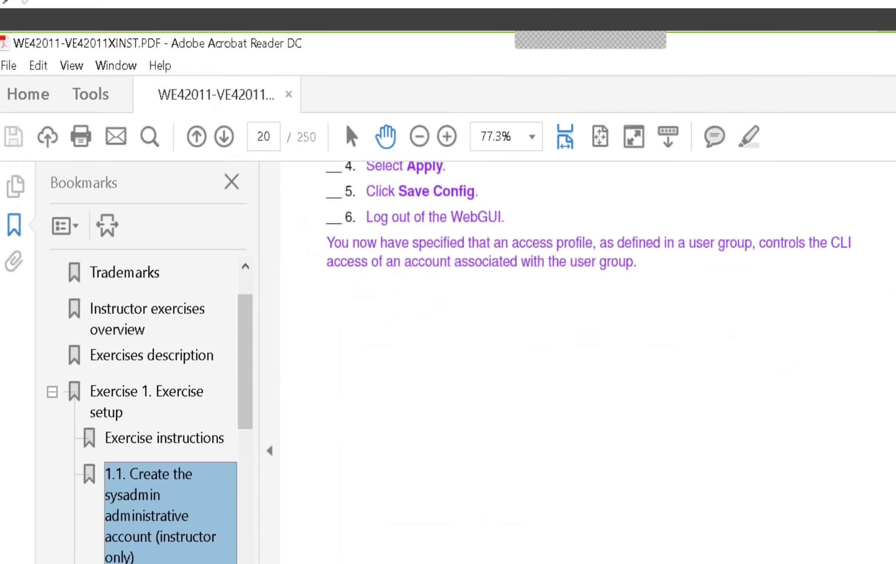
key(alt+Tab)
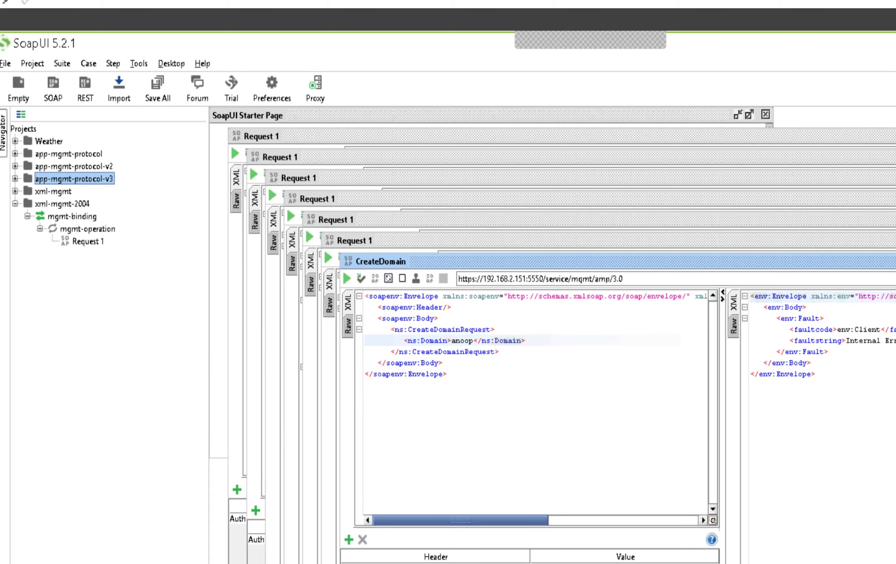
key(alt+Tab)
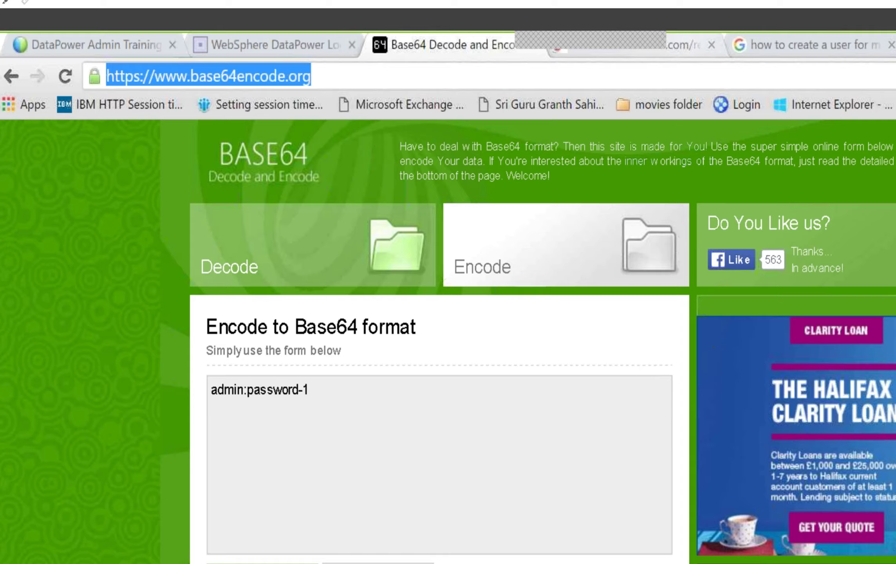
key(ctrl+Tab)
scroll(559, 422, down, 10)
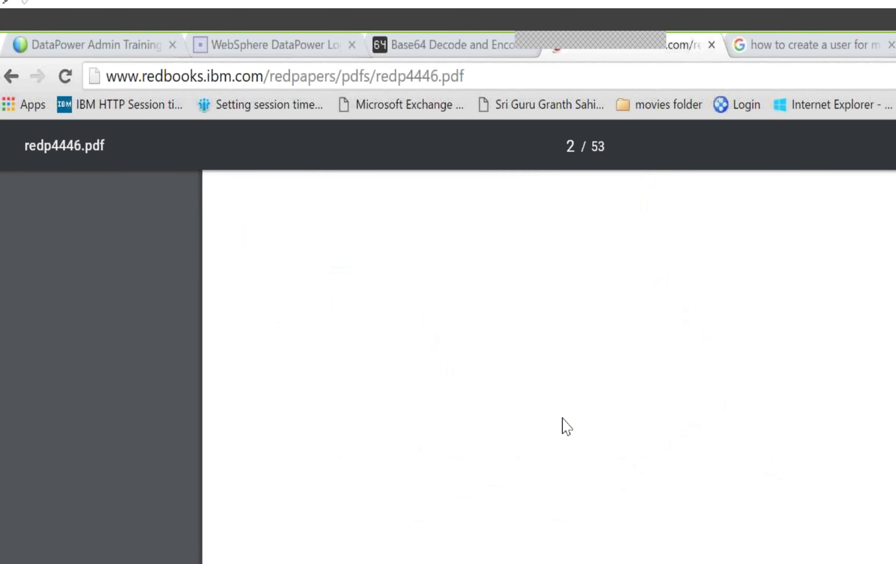
Step: Scroll the Redpaper past the contents and chapter 1 to section 2.2.1's GetDomainListRequest example
scroll(570, 422, down, 10)
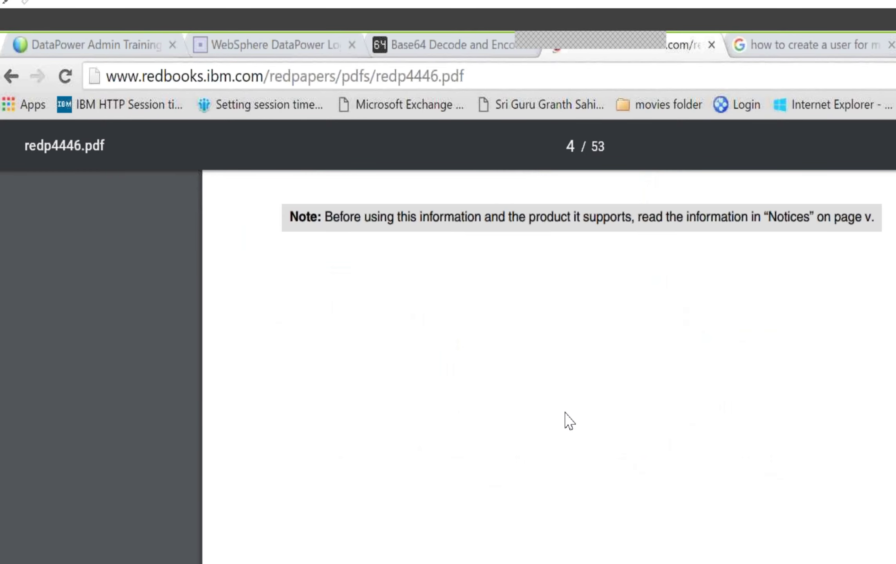
scroll(568, 415, down, 10)
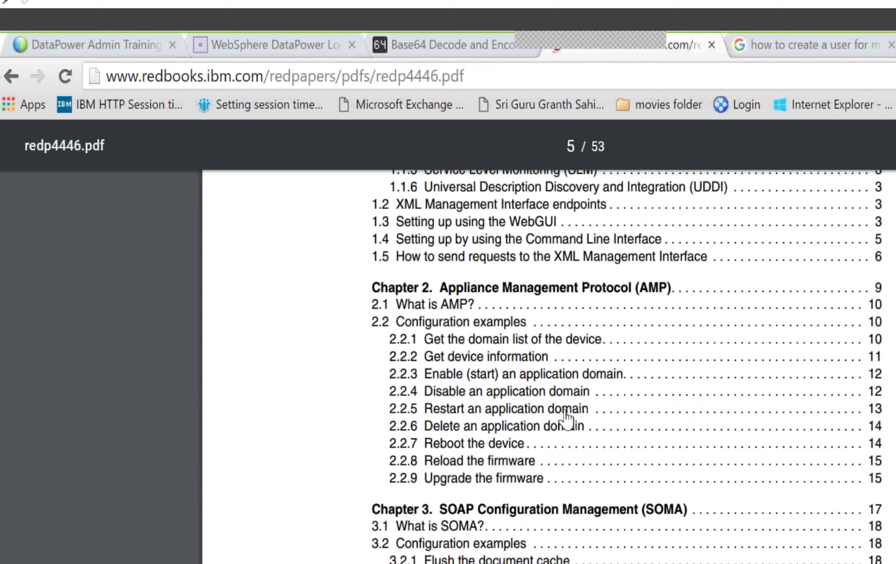
scroll(564, 413, down, 10)
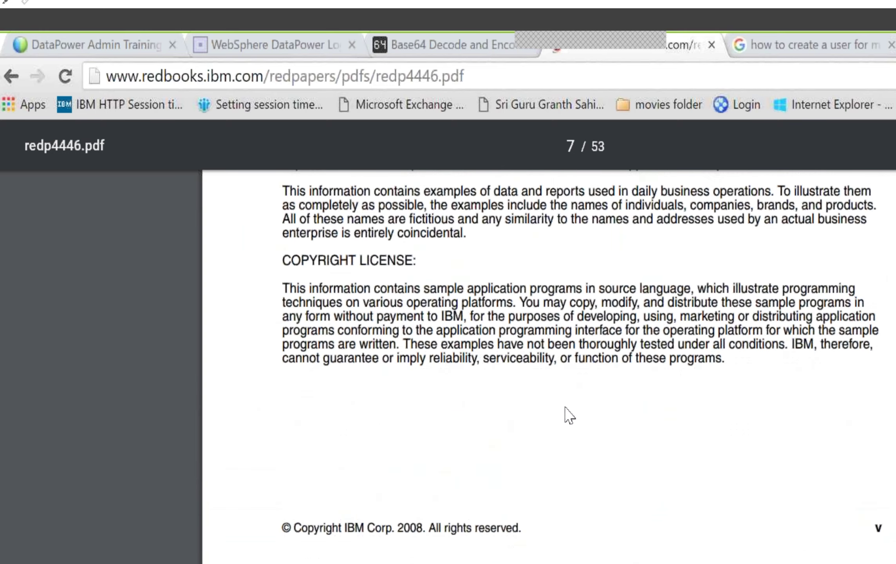
scroll(566, 410, down, 15)
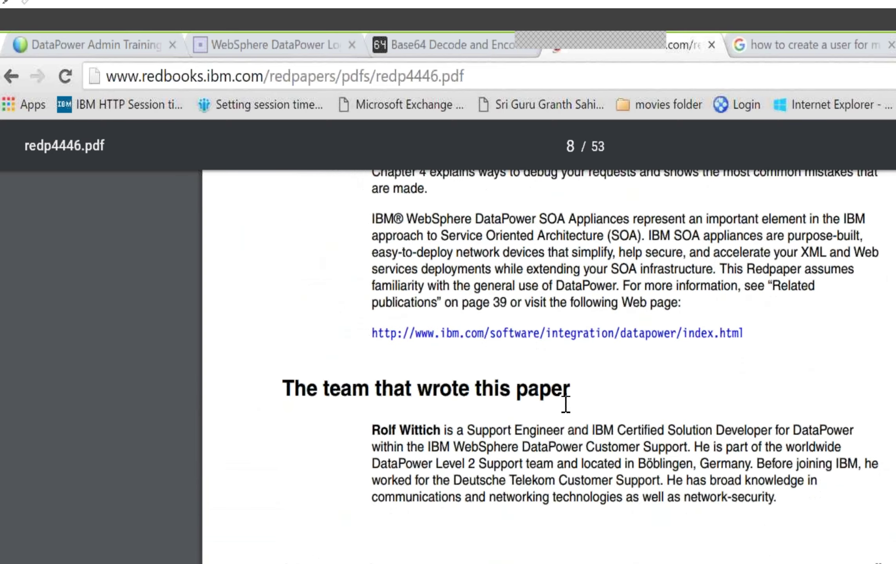
scroll(564, 401, down, 10)
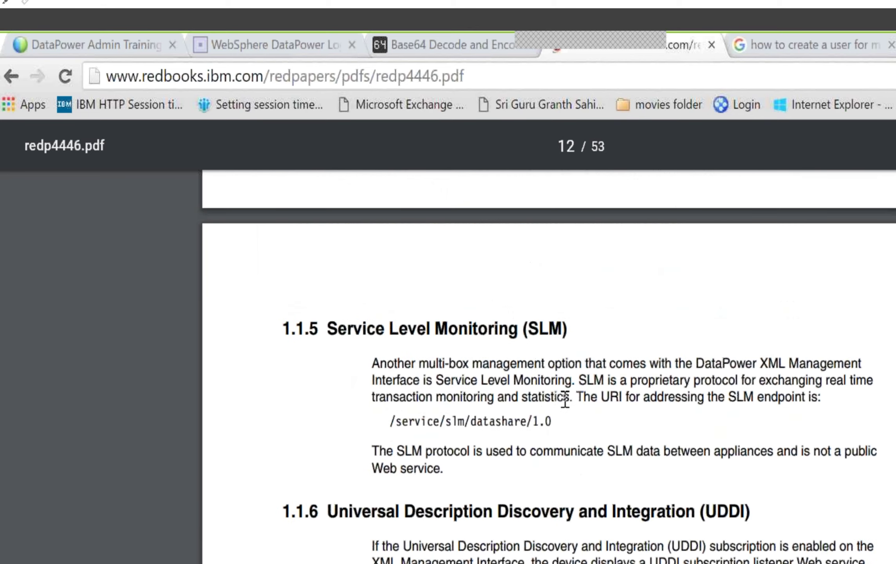
scroll(565, 397, down, 10)
scroll(565, 401, down, 6)
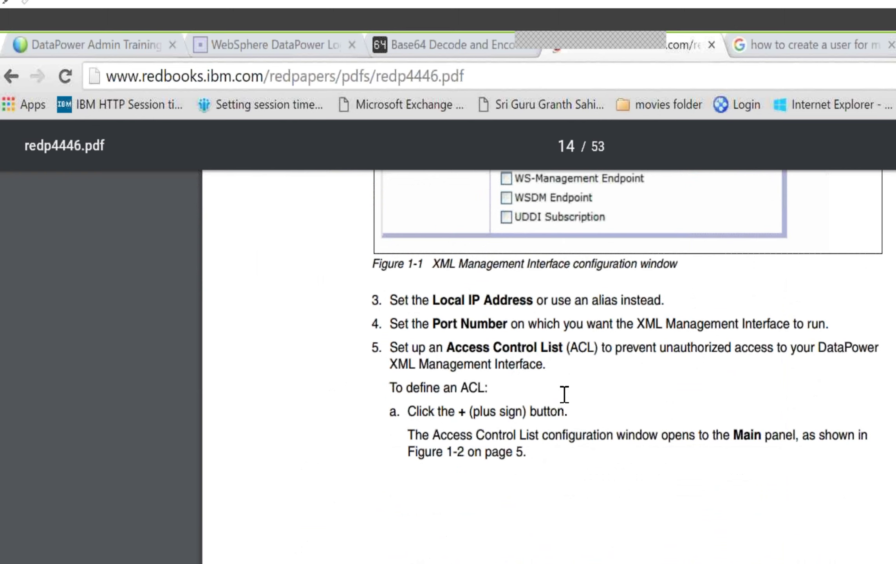
scroll(565, 398, down, 7)
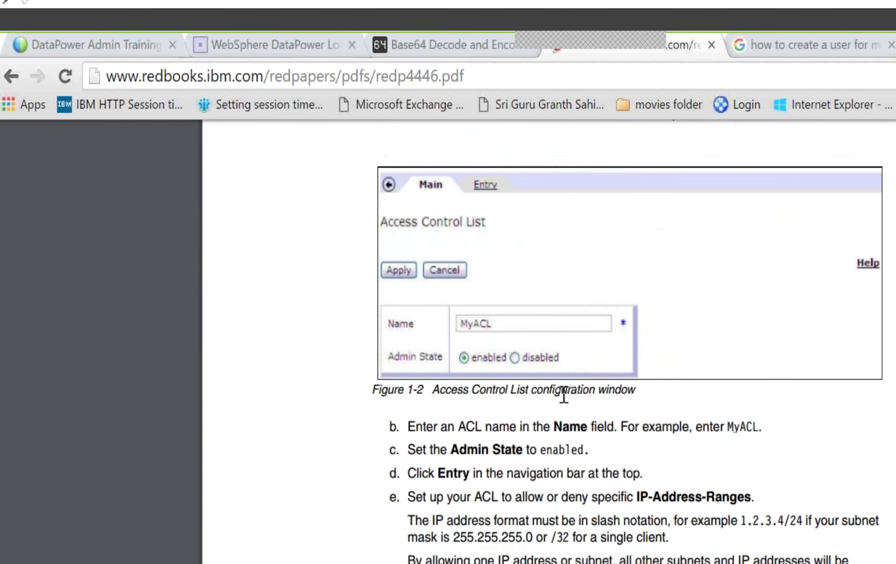
scroll(564, 396, down, 15)
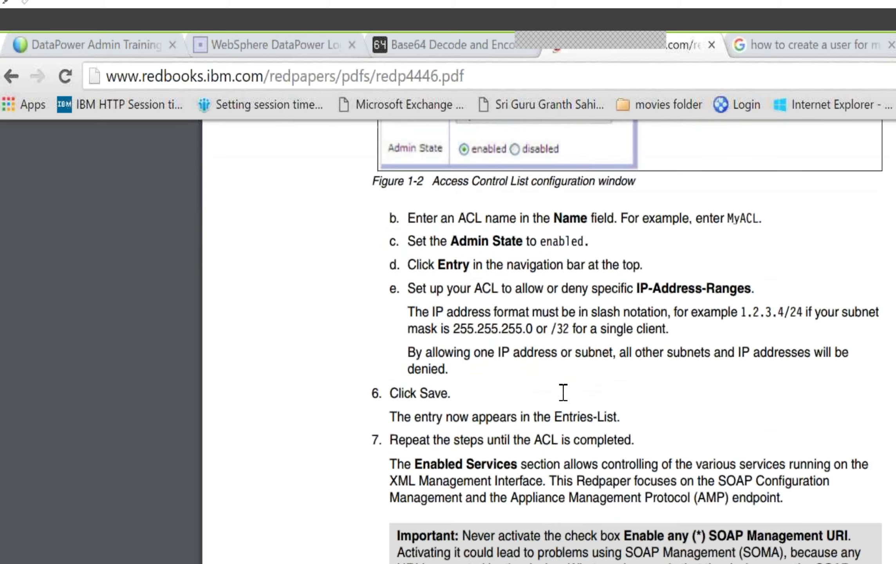
scroll(564, 397, down, 10)
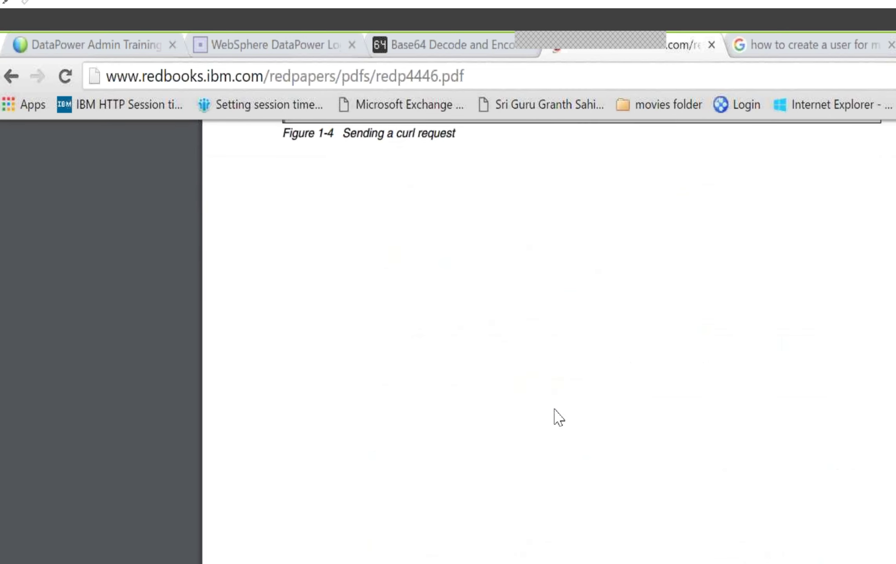
scroll(574, 440, down, 5)
scroll(570, 431, down, 10)
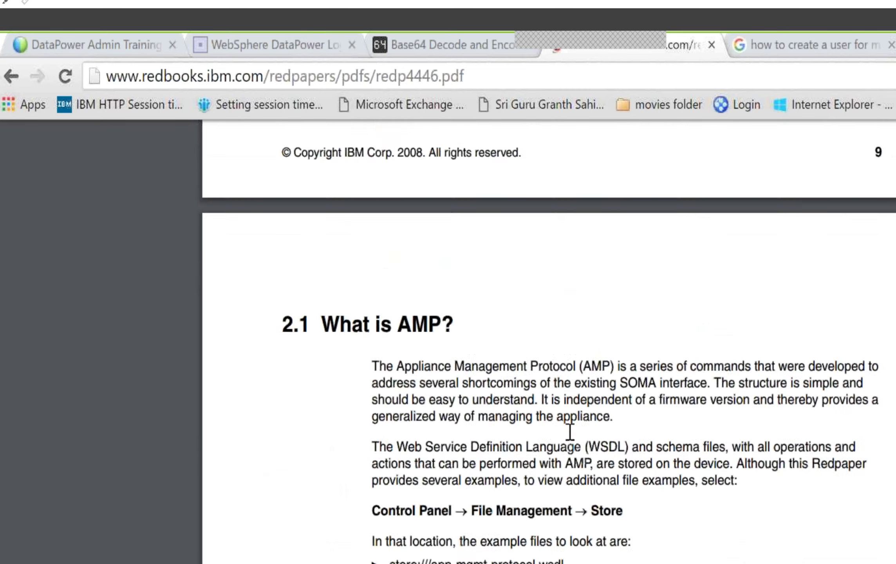
scroll(554, 554, down, 5)
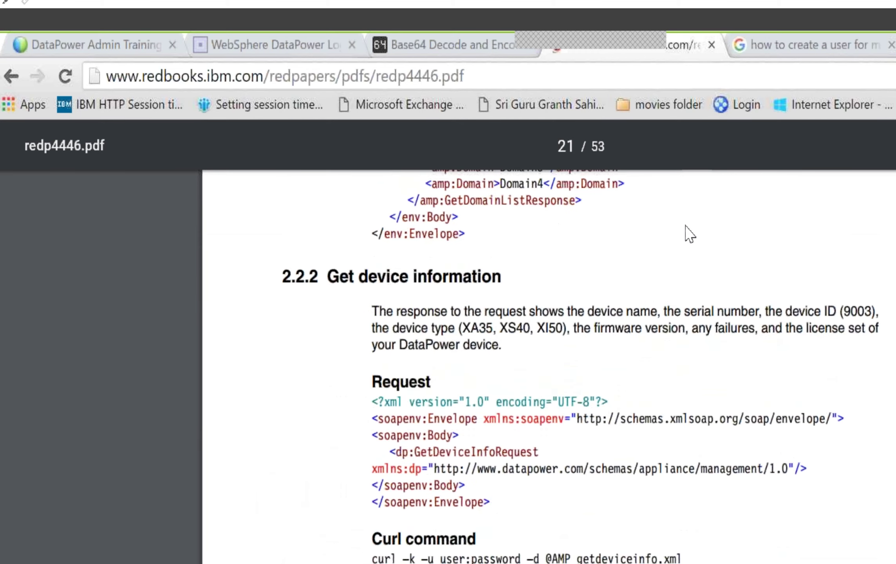
scroll(686, 234, up, 15)
scroll(675, 560, up, 5)
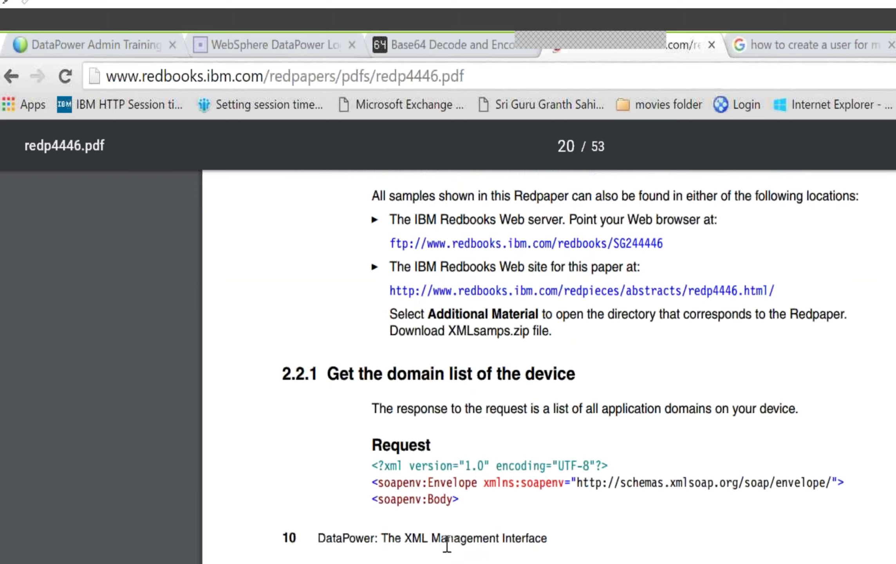
scroll(788, 346, down, 3)
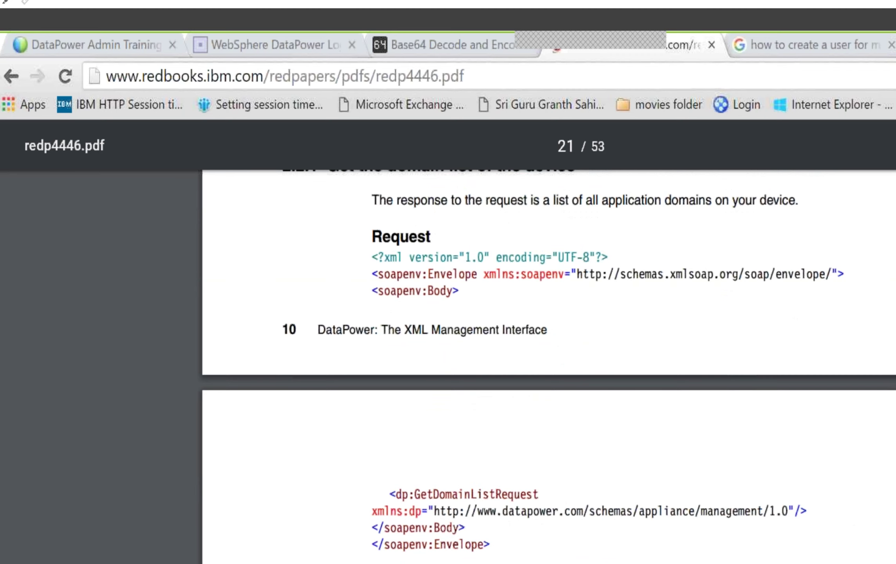
key(alt+Tab)
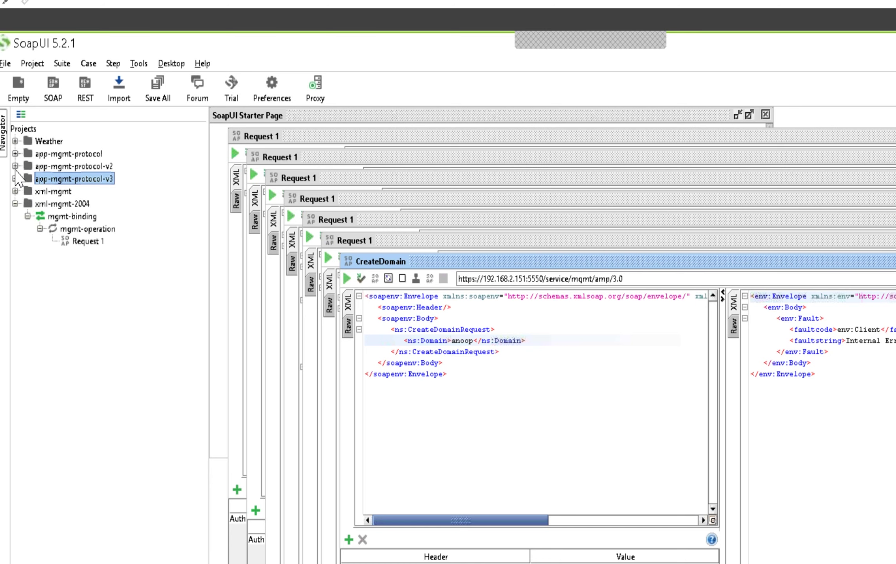
Step: Open Request 1 under app-mgmt-protocol-v3 > GetDomainList and send it, getting 400 Bad Request
click(15, 178)
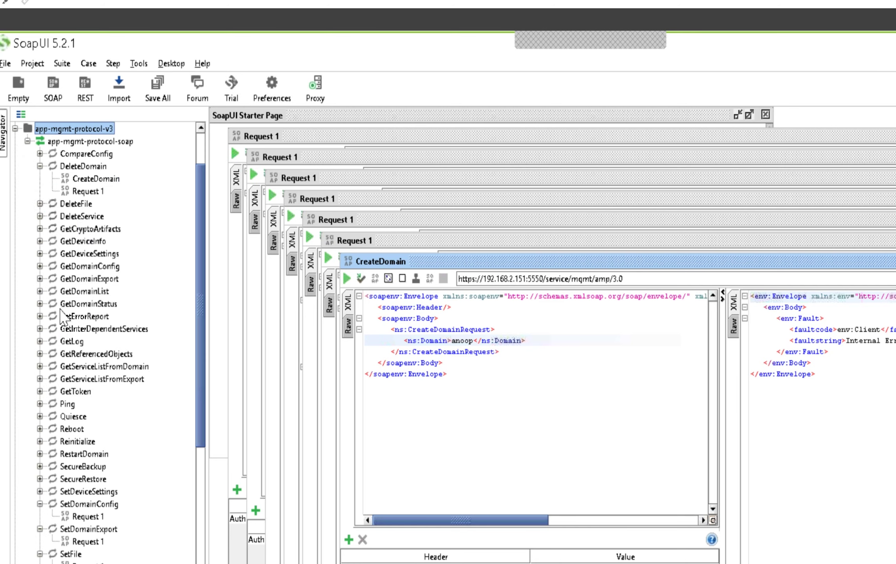
click(40, 291)
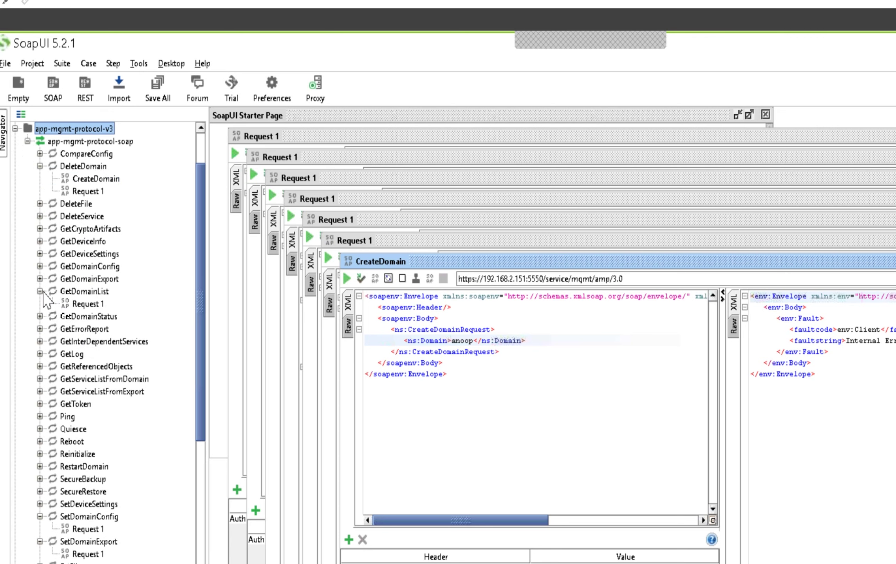
click(86, 304)
double_click(86, 304)
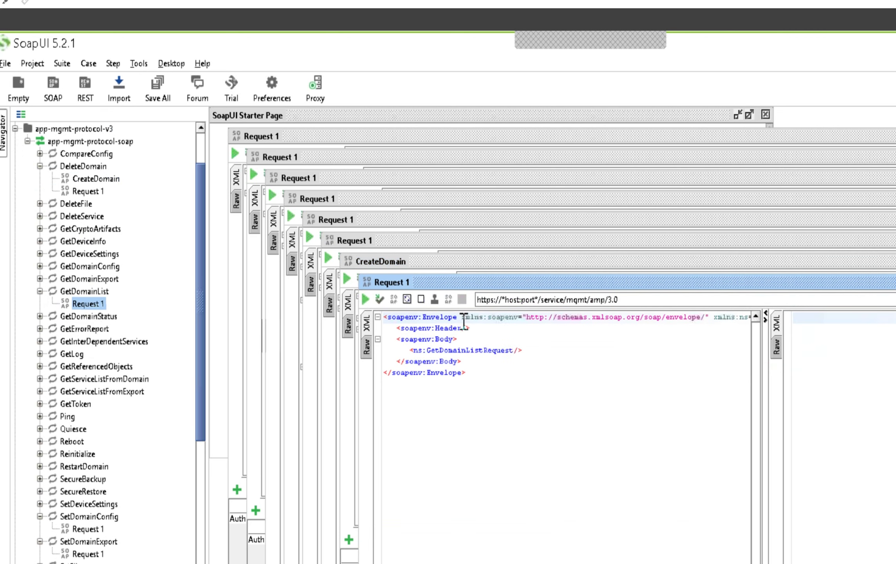
click(366, 300)
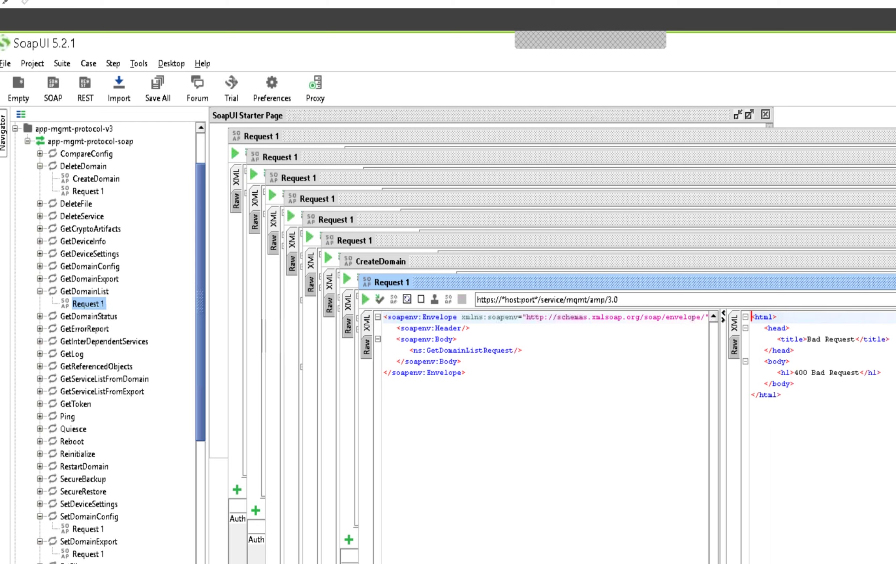
click(388, 563)
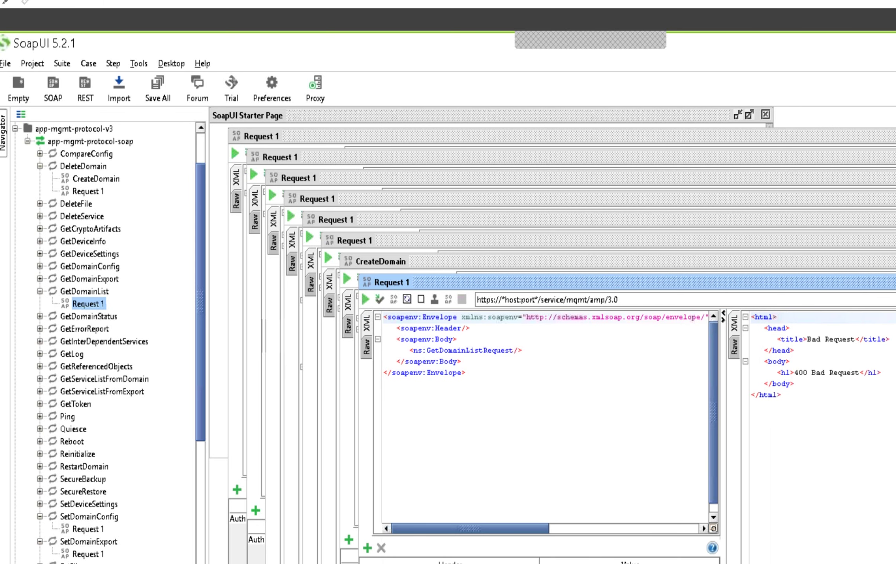
Step: Add an HTTP header named Authorization to the GetDomainList request
click(368, 548)
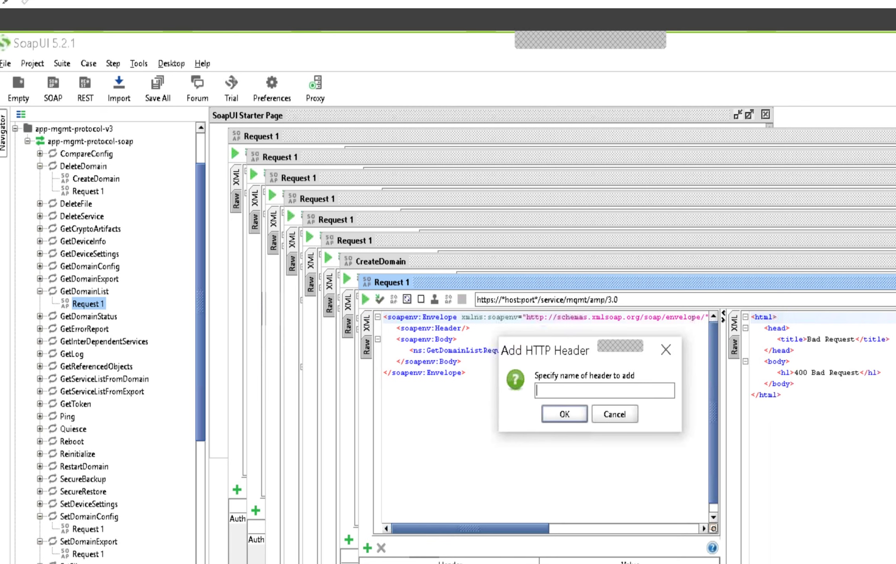
text(Authori)
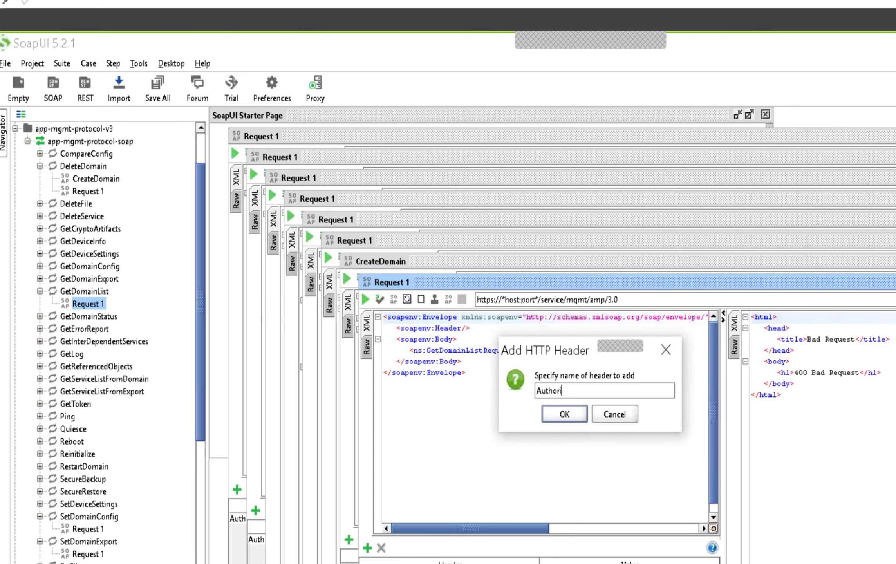
text(zation)
click(568, 419)
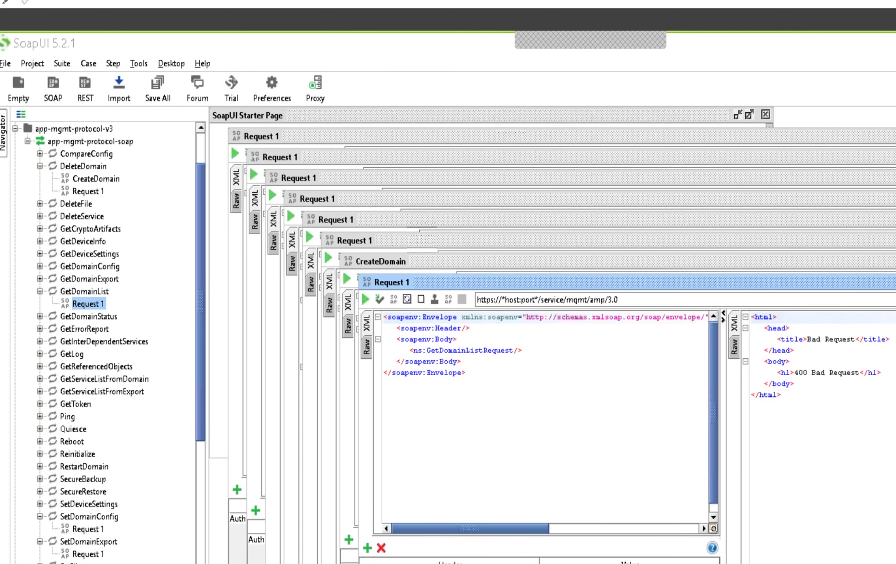
key(alt+Tab)
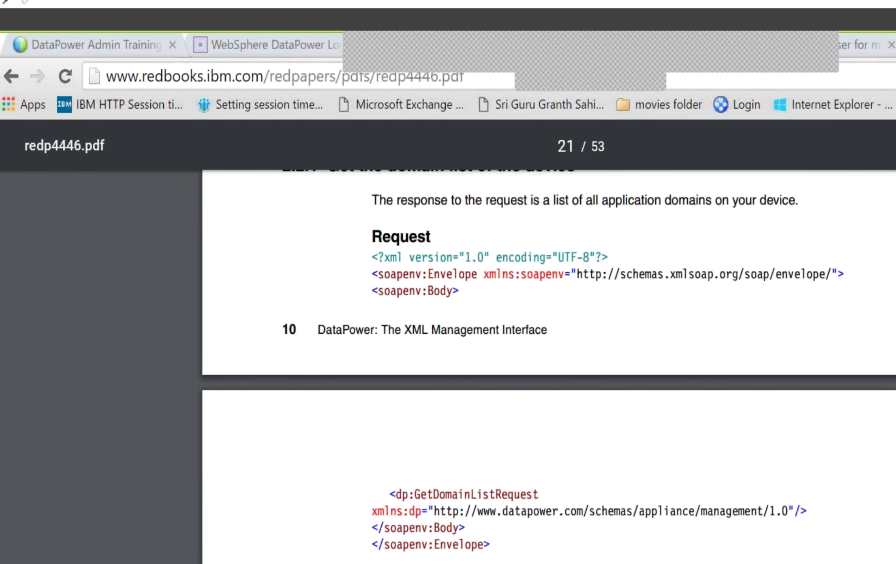
Step: Copy the Base64-encoded admin credentials from the encoding page, then resend GetDomainList in SoapUI
click(315, 55)
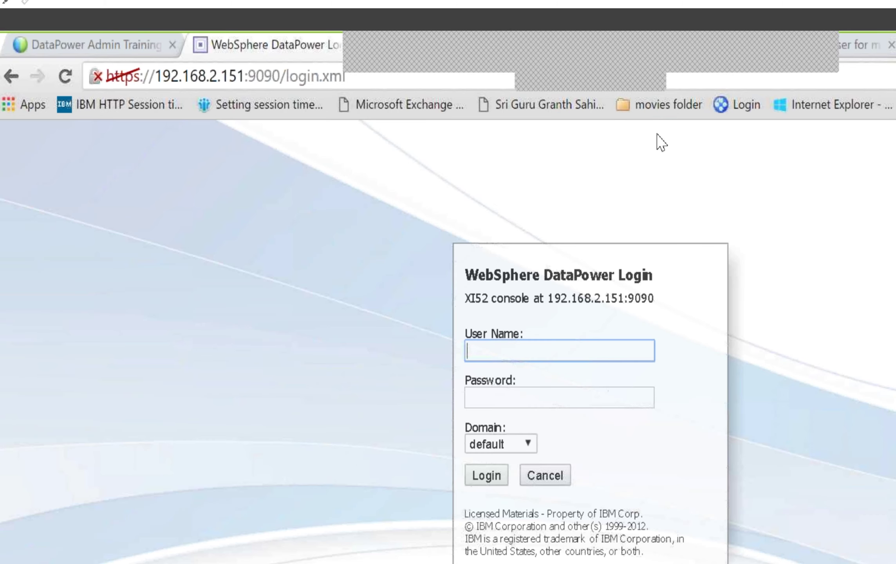
click(435, 49)
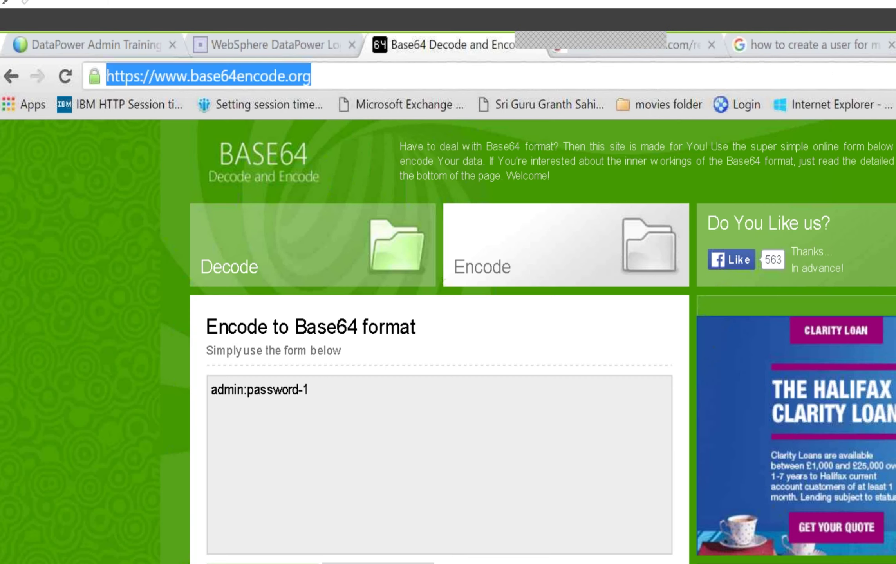
right_click(286, 562)
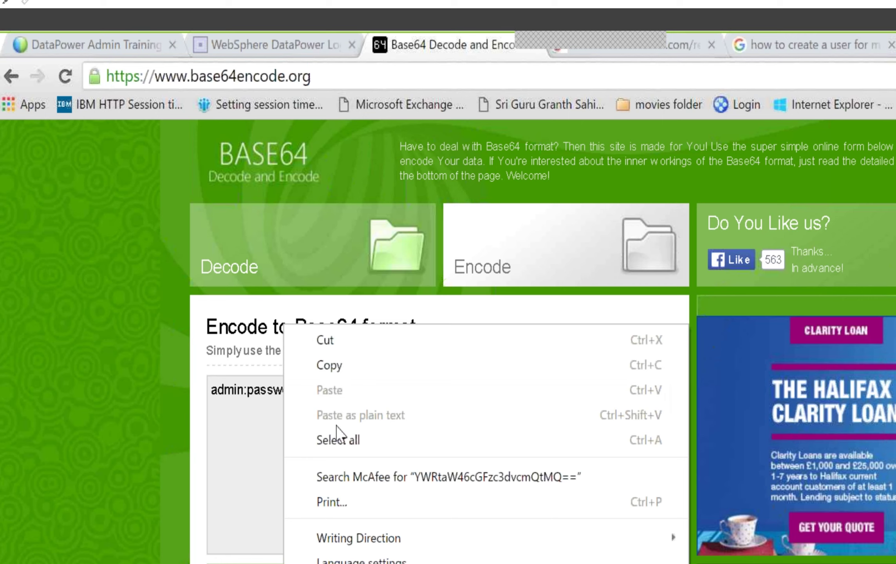
click(336, 376)
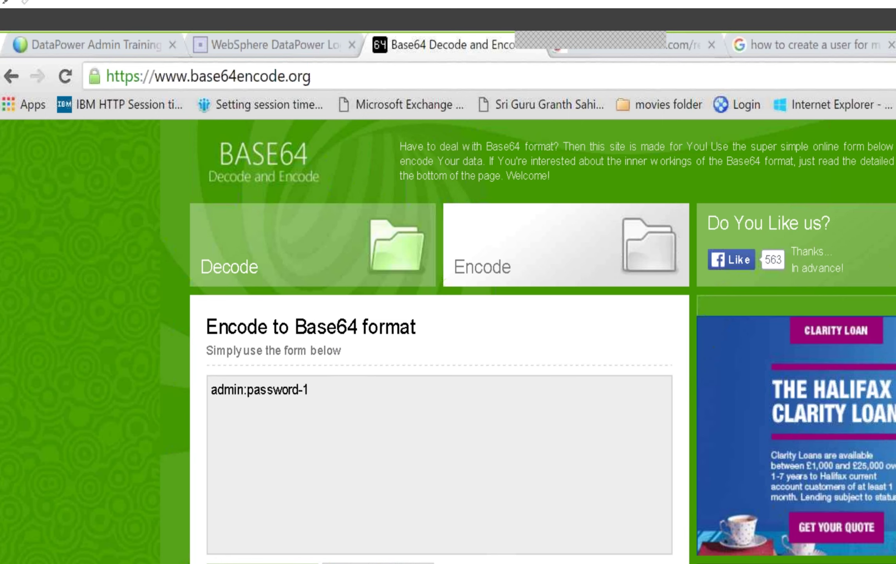
key(alt+Tab)
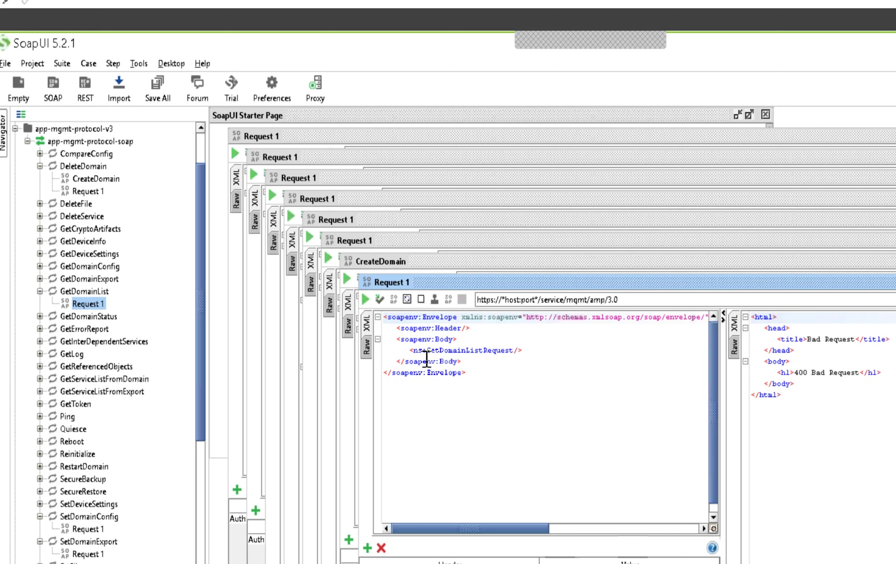
click(365, 299)
key(alt+Tab)
key(alt+Tab)
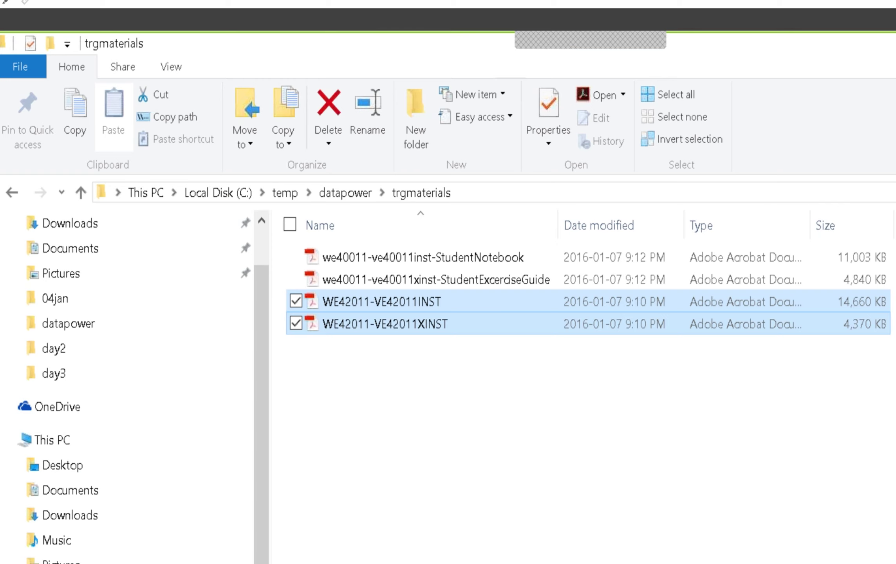
key(alt+Tab)
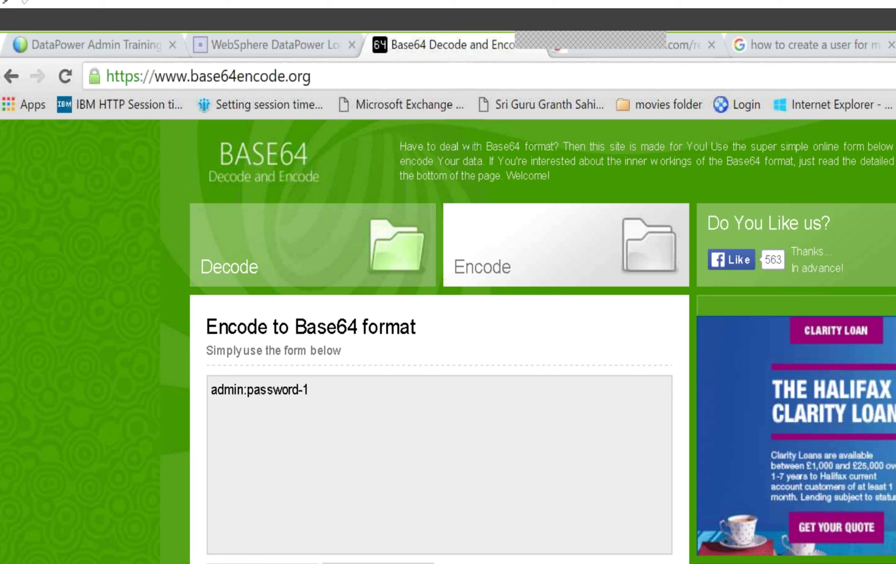
key(alt+Tab)
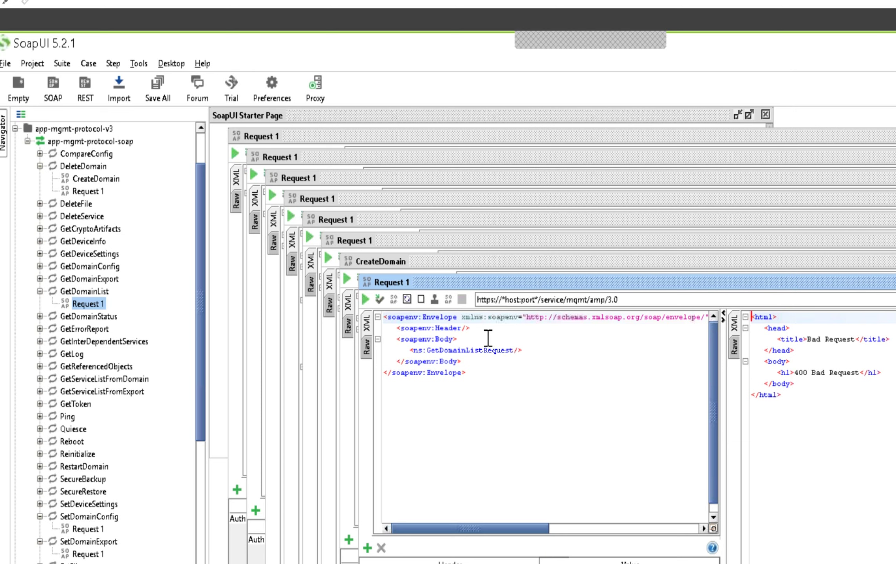
Step: Add a new endpoint whose URL replaces the host:port placeholder with 192.168.2.151:5550
click(557, 300)
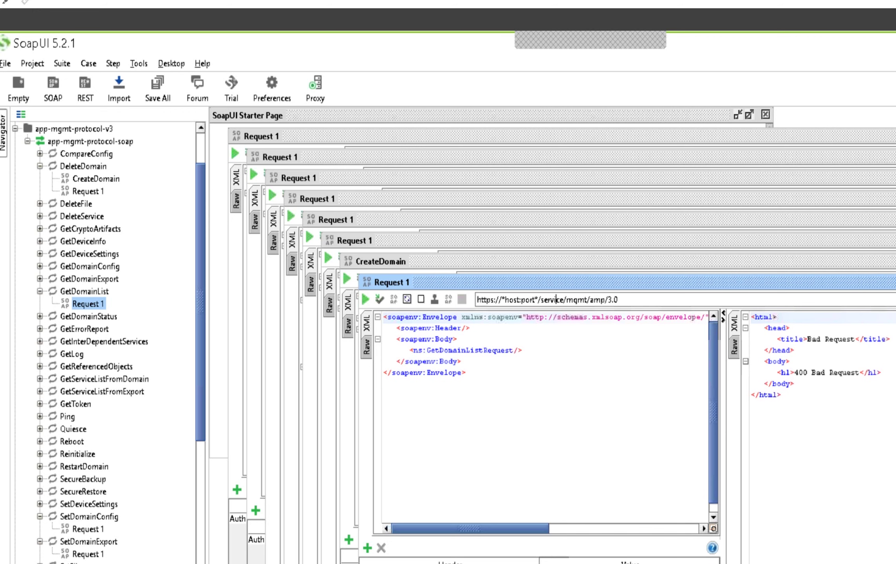
click(894, 300)
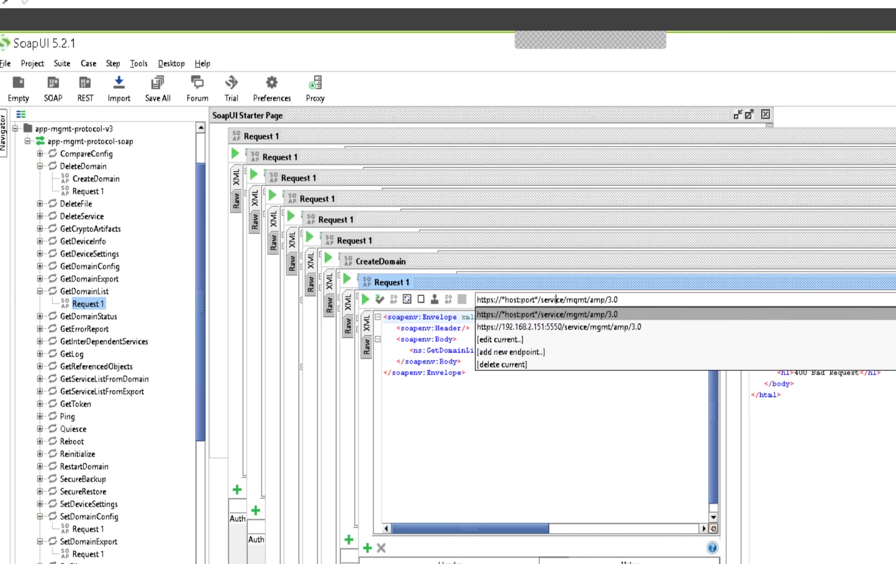
click(522, 354)
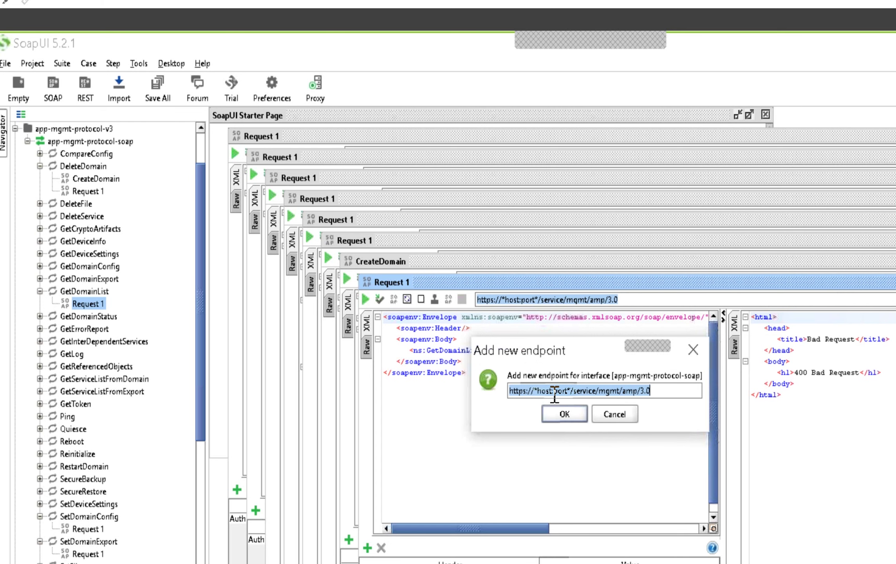
click(571, 391)
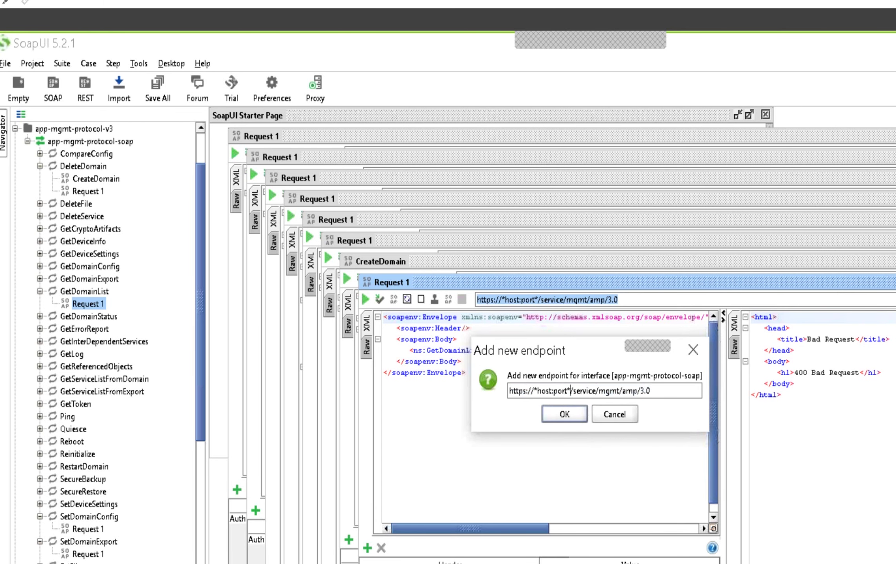
key(BackSpace)
key(BackSpace)
key(BackSpace)
key(BackSpace)
key(BackSpace)
key(BackSpace)
key(BackSpace)
key(BackSpace)
key(BackSpace)
key(BackSpace)
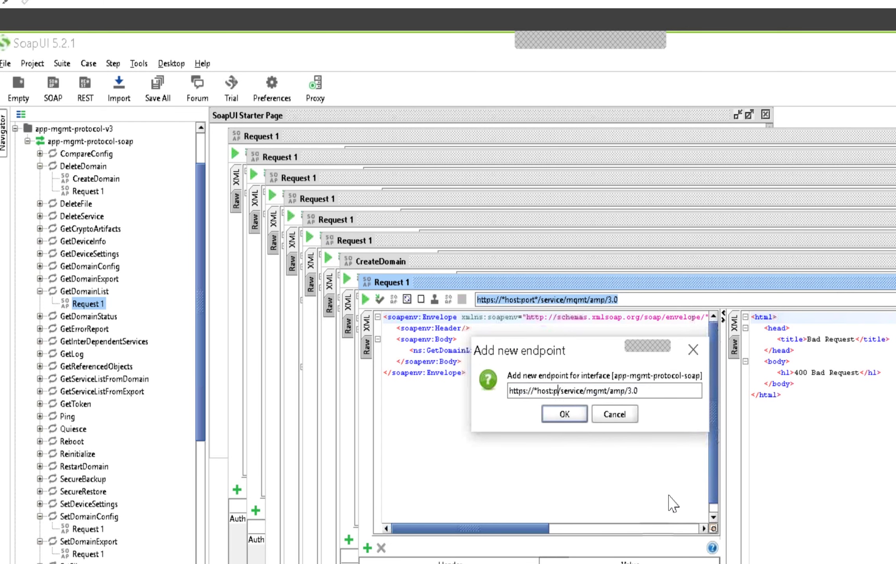
key(BackSpace)
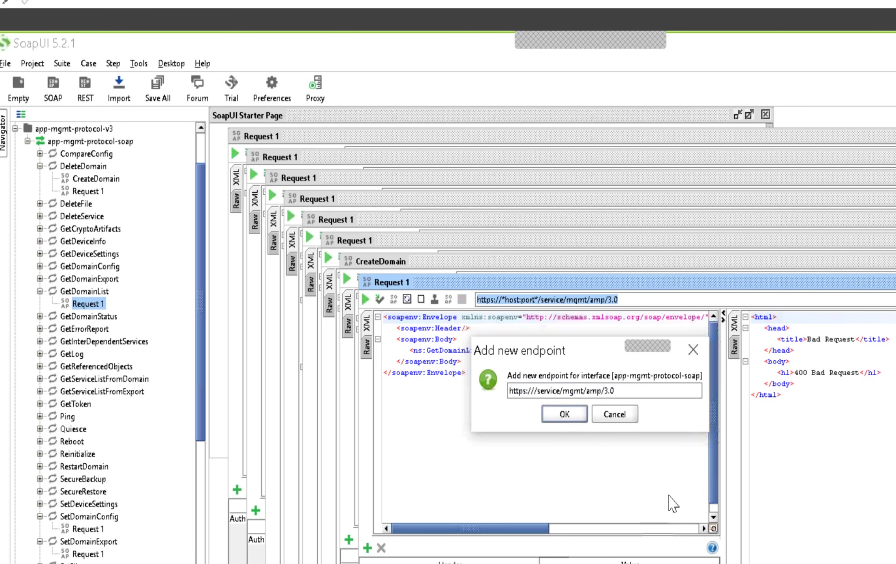
text(192.168.)
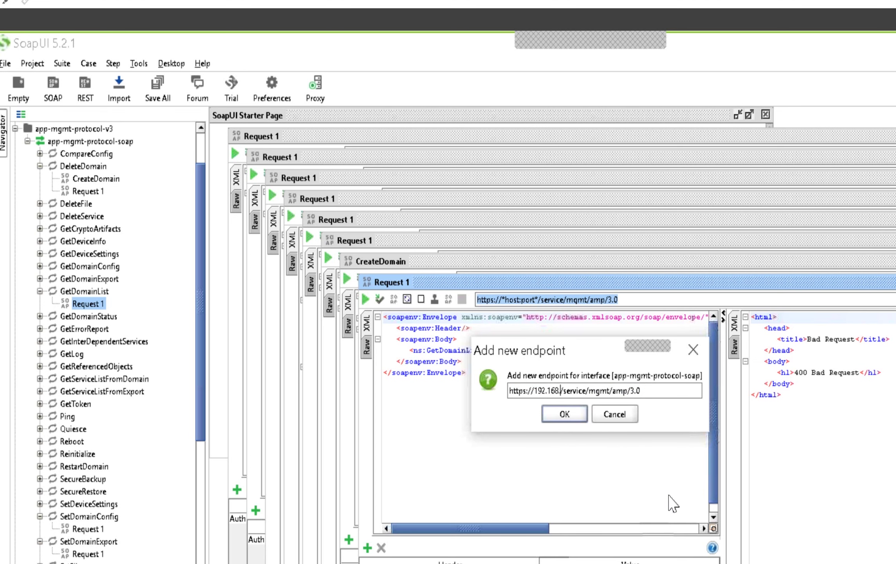
text(2.151)
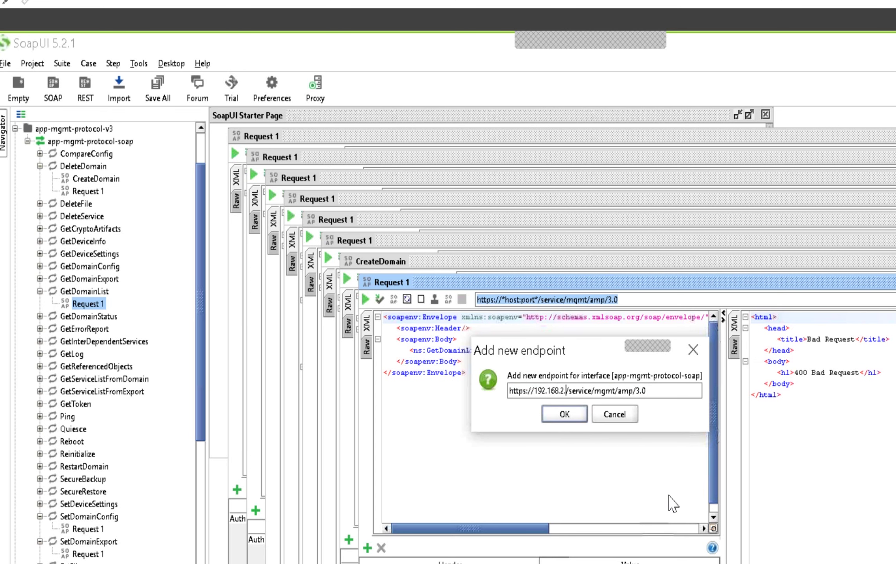
text(:555)
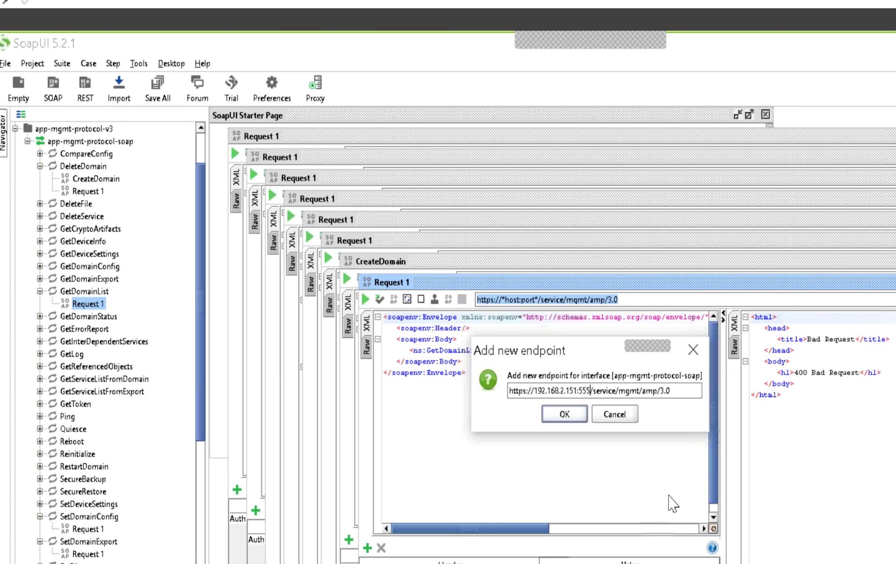
text(0)
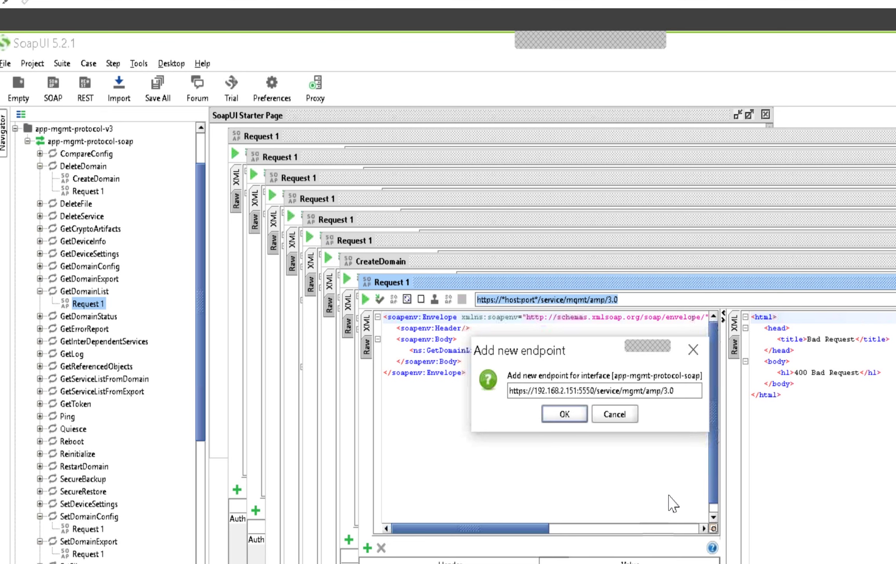
Step: Confirm the 192.168.2.151:5550 endpoint and send GetDomainList, which returns default, Domain1 and Domain2
click(564, 414)
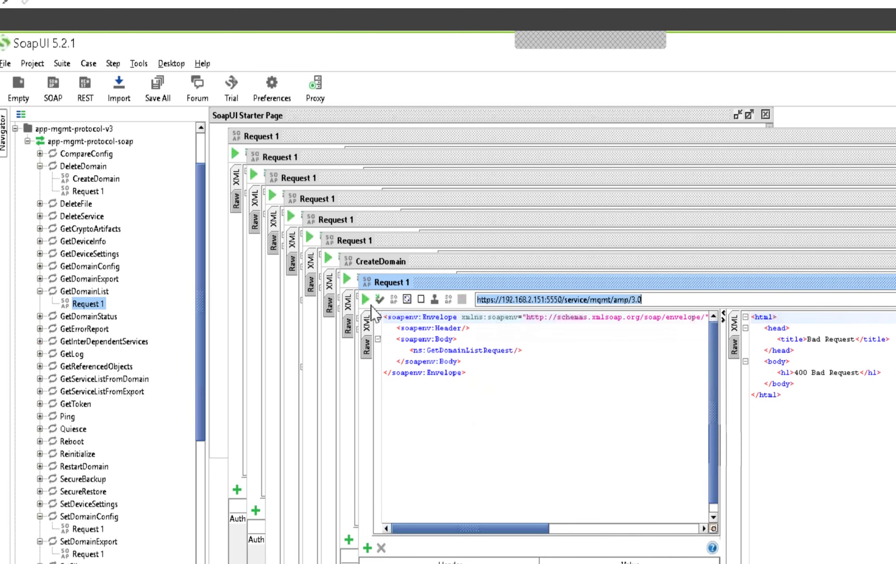
click(365, 300)
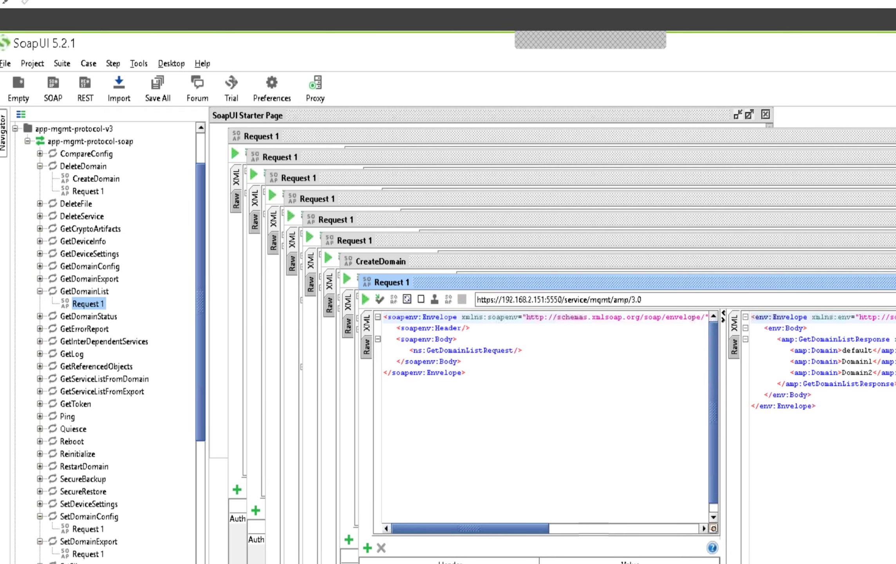
key(alt+Tab)
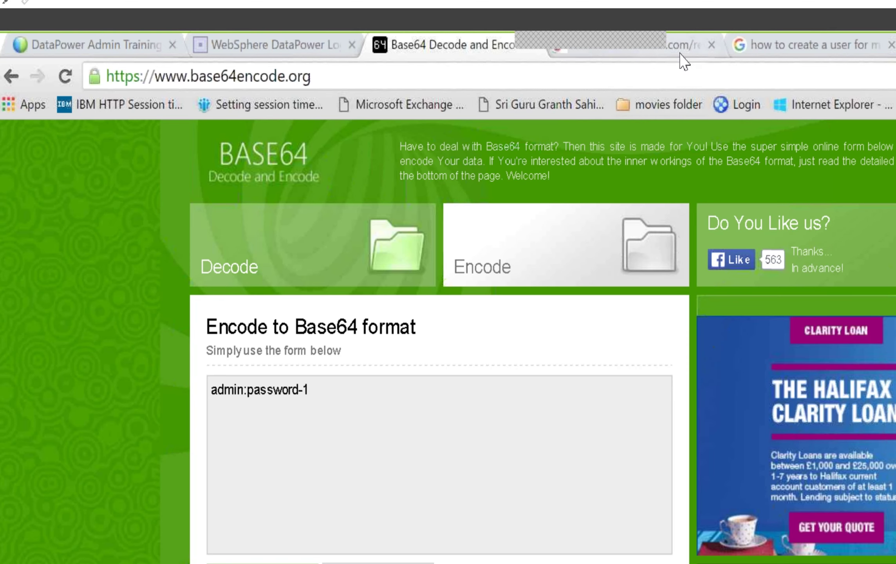
Step: Read the Redpaper from section 2.2.1 GetDomainList down to the 2.2.3 StartDomain request example
key(ctrl+Tab)
scroll(638, 450, up, 5)
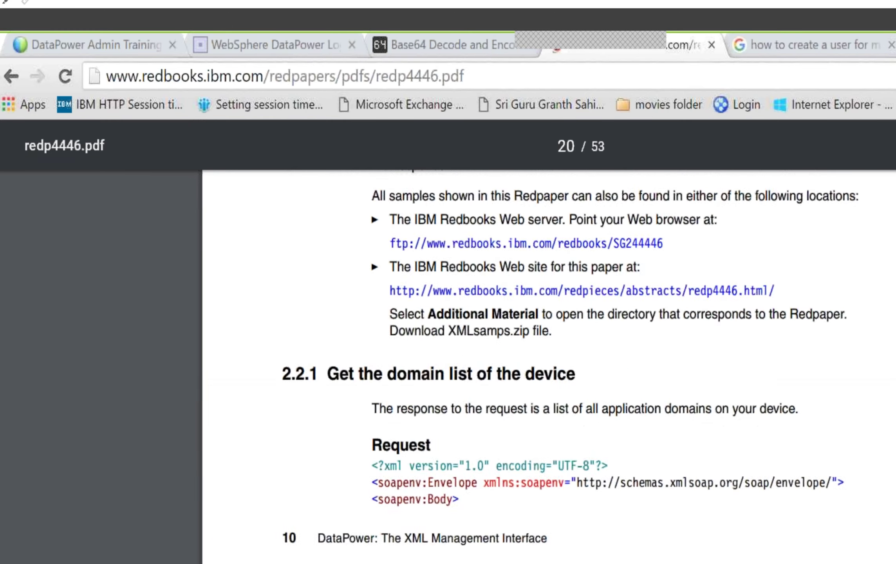
scroll(653, 539, down, 5)
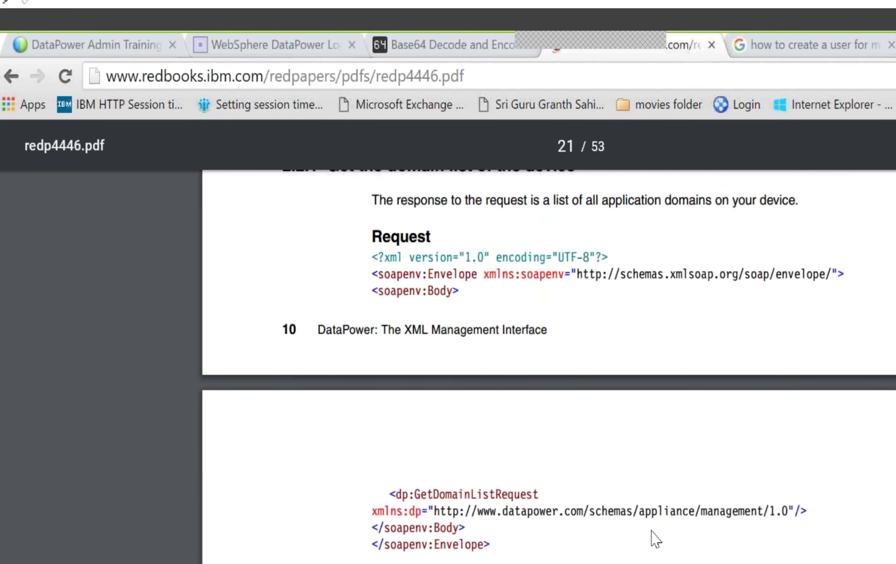
scroll(653, 539, down, 10)
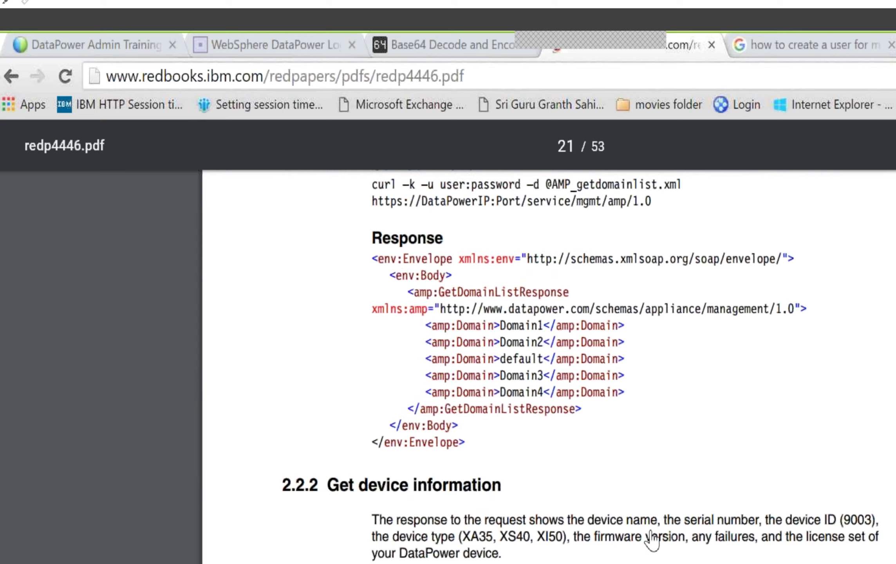
scroll(653, 538, down, 5)
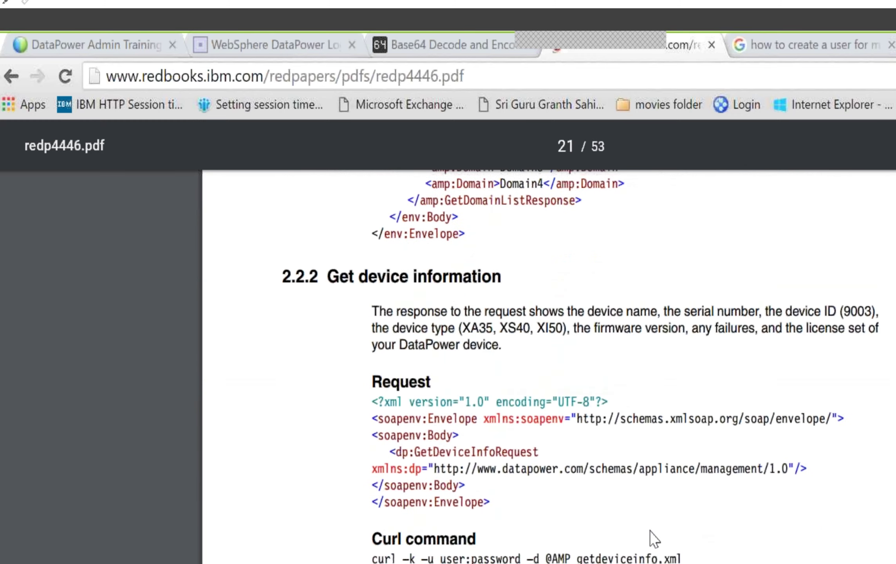
scroll(653, 538, down, 14)
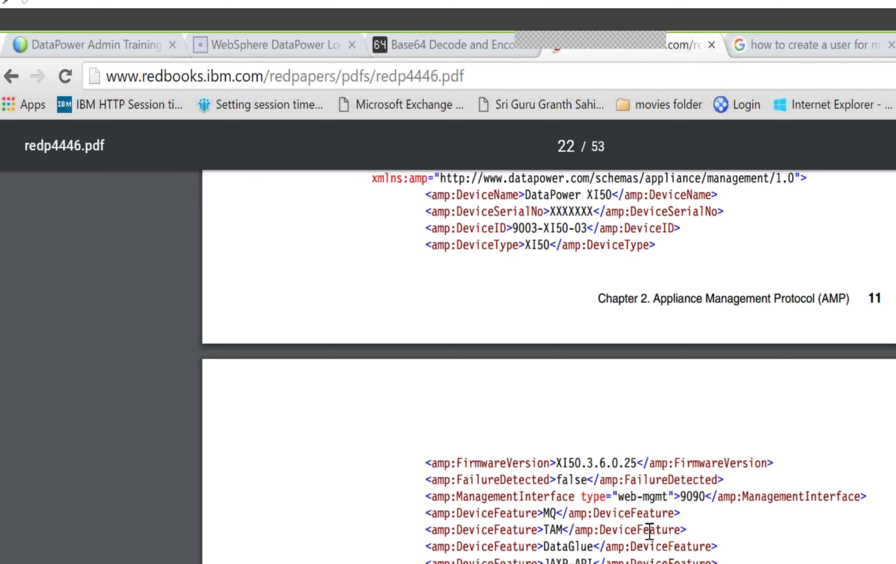
scroll(649, 530, down, 7)
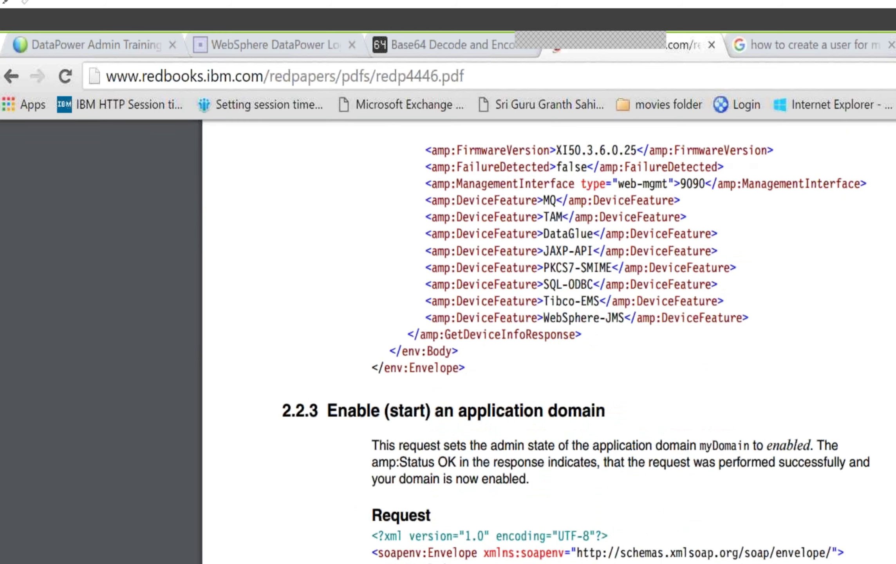
scroll(646, 540, down, 3)
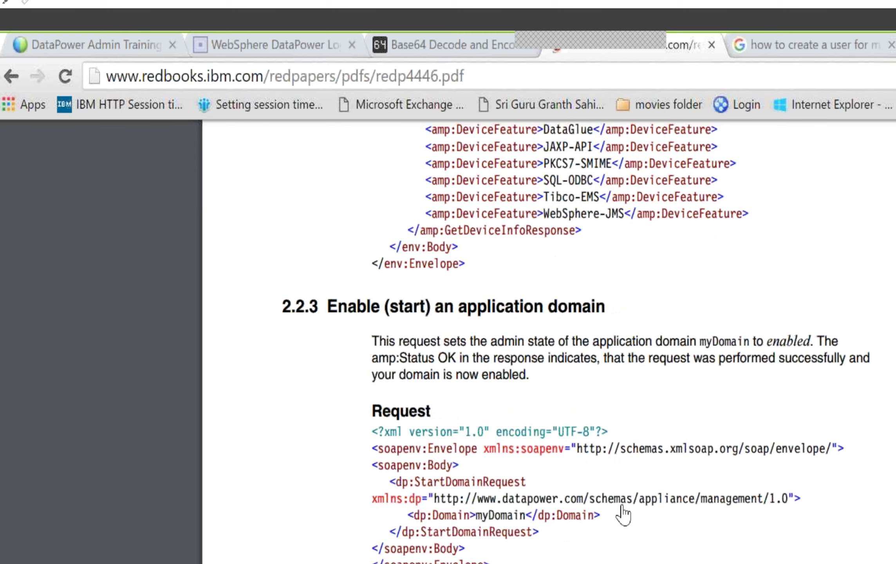
key(alt+Tab)
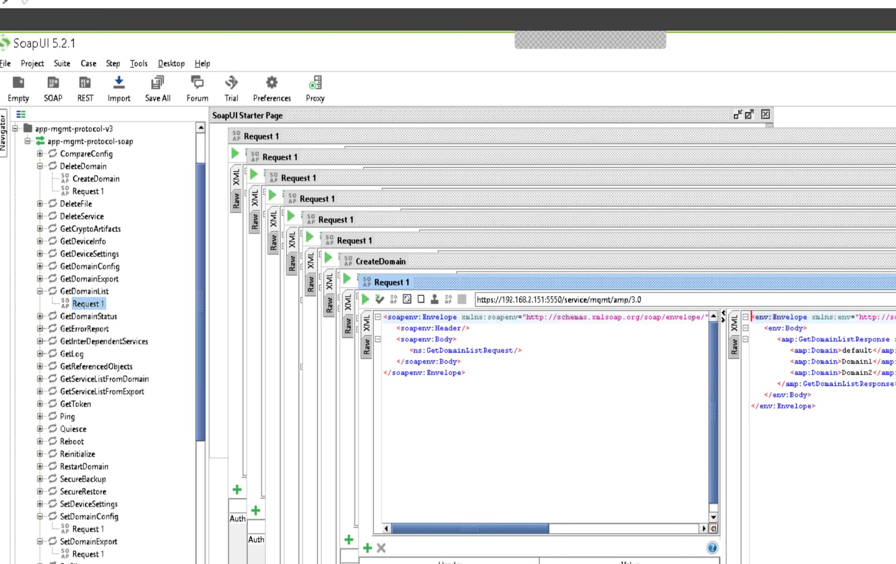
Step: Expand app-mgmt-protocol-v2 and StartDomain in the Navigator and open Request 1 in the editor
scroll(92, 562, down, 1)
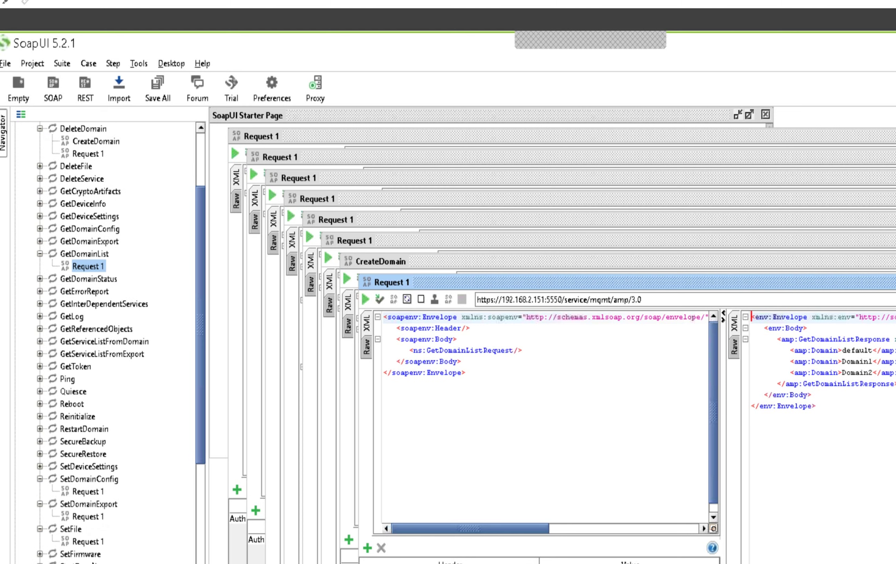
scroll(55, 558, down, 2)
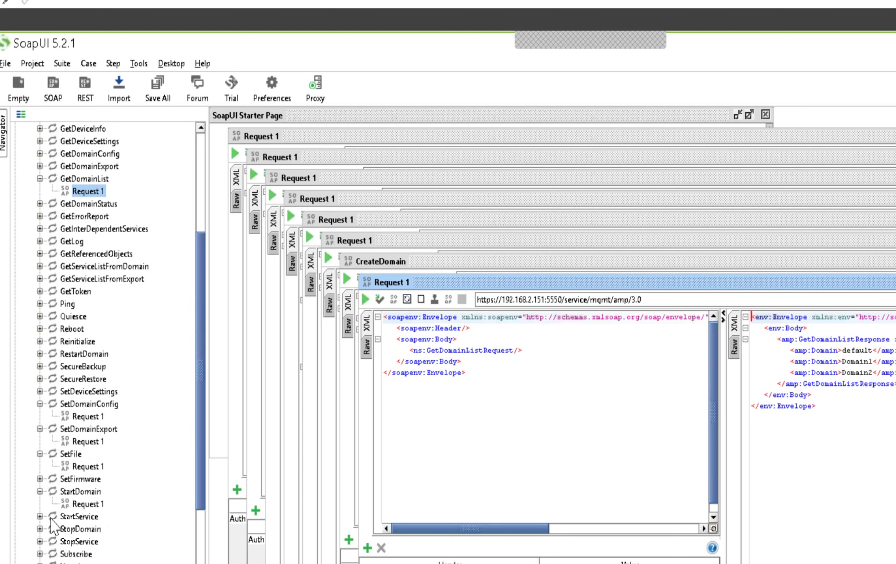
scroll(52, 560, down, 1)
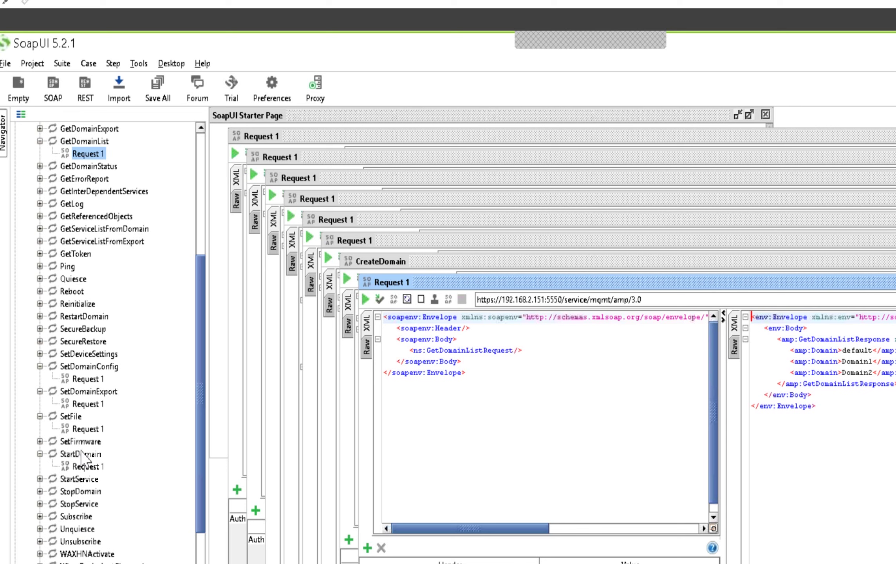
scroll(81, 455, down, 2)
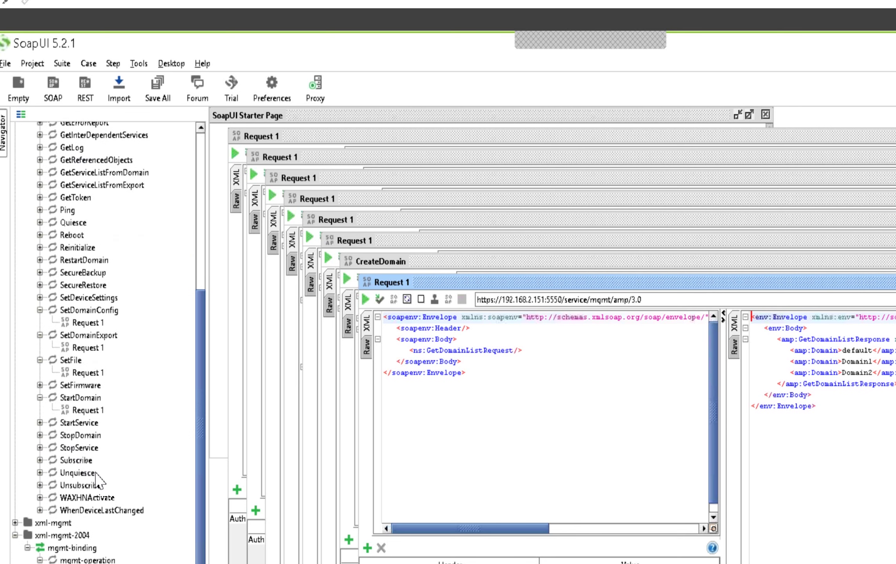
scroll(96, 475, up, 10)
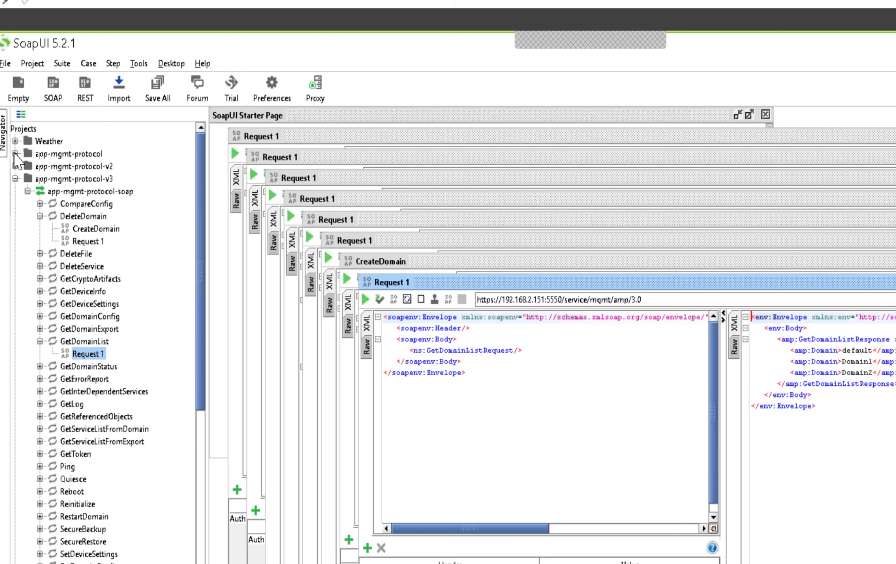
click(14, 166)
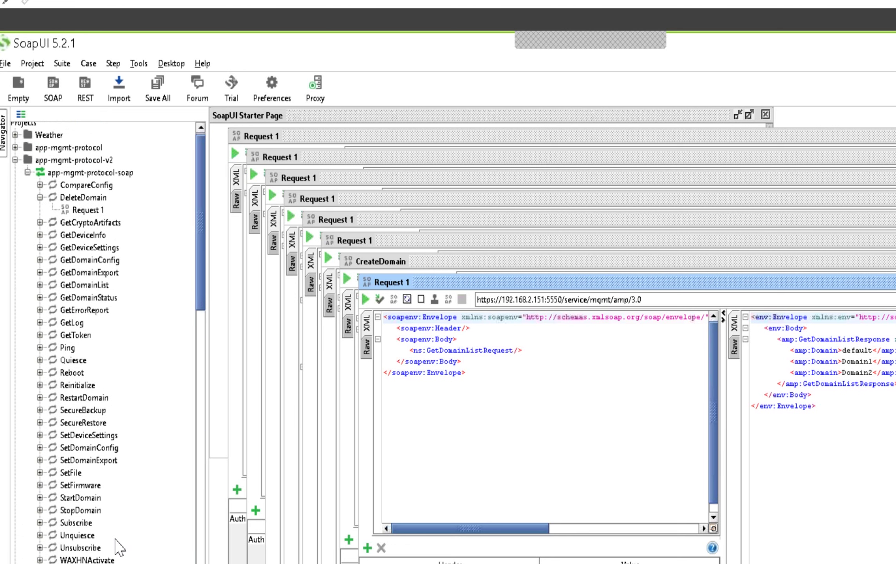
click(40, 498)
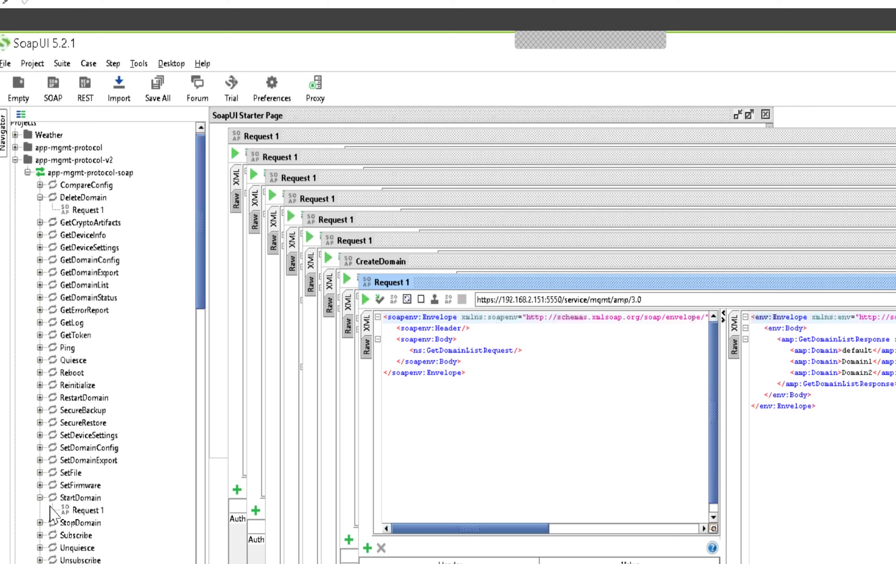
double_click(87, 510)
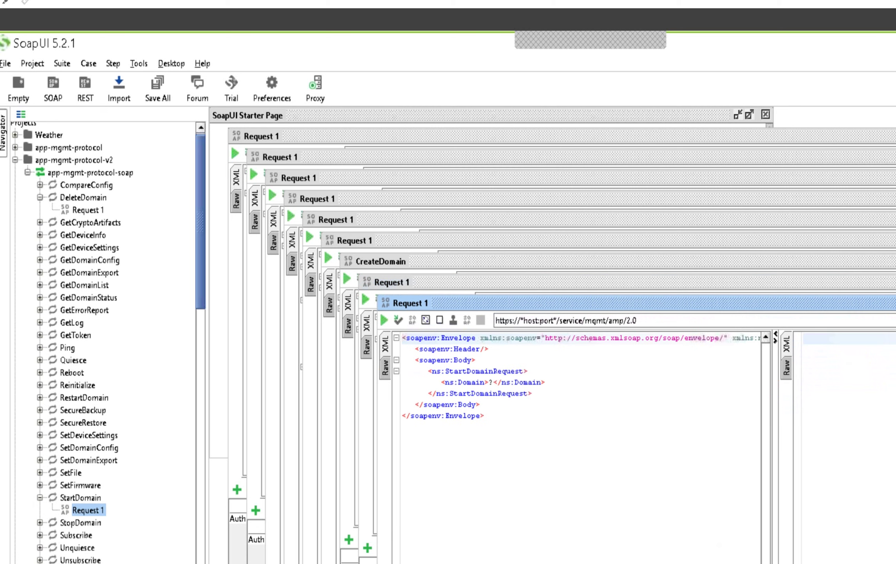
click(888, 321)
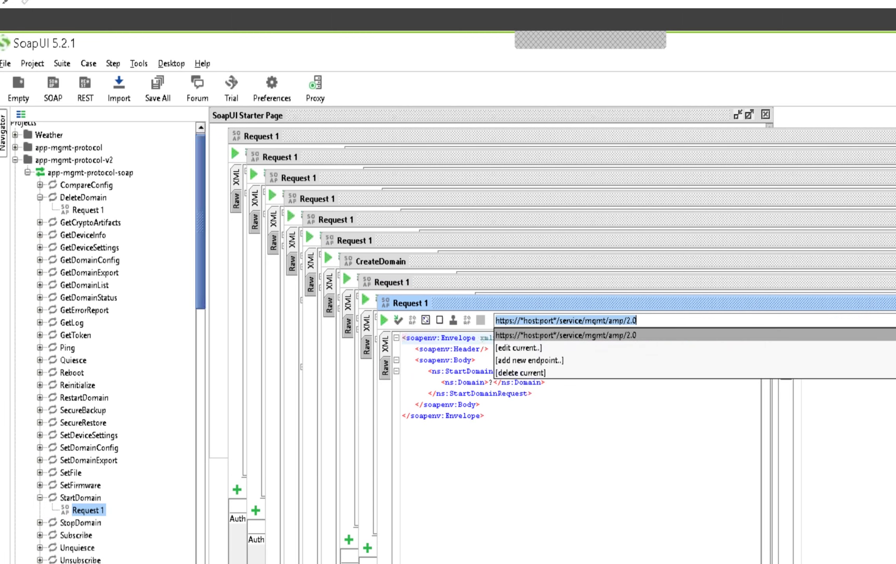
click(626, 365)
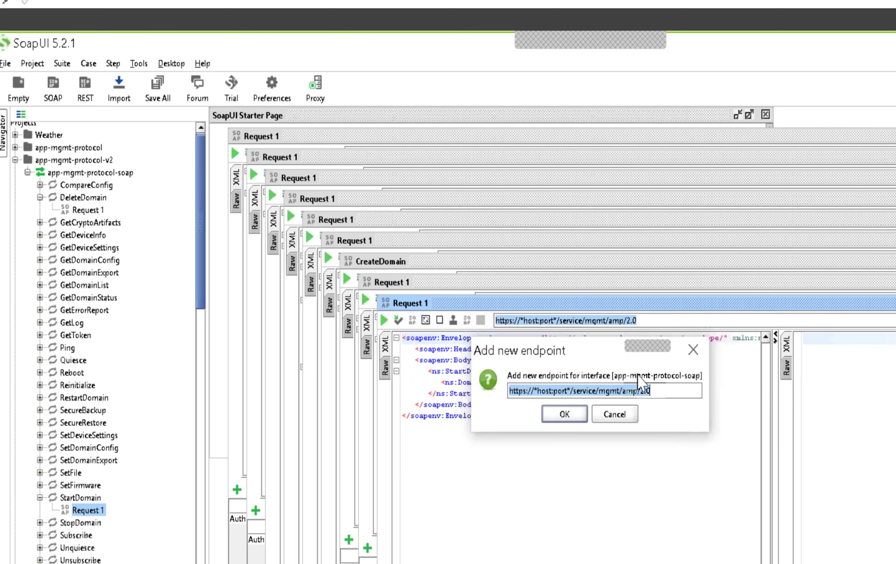
click(570, 391)
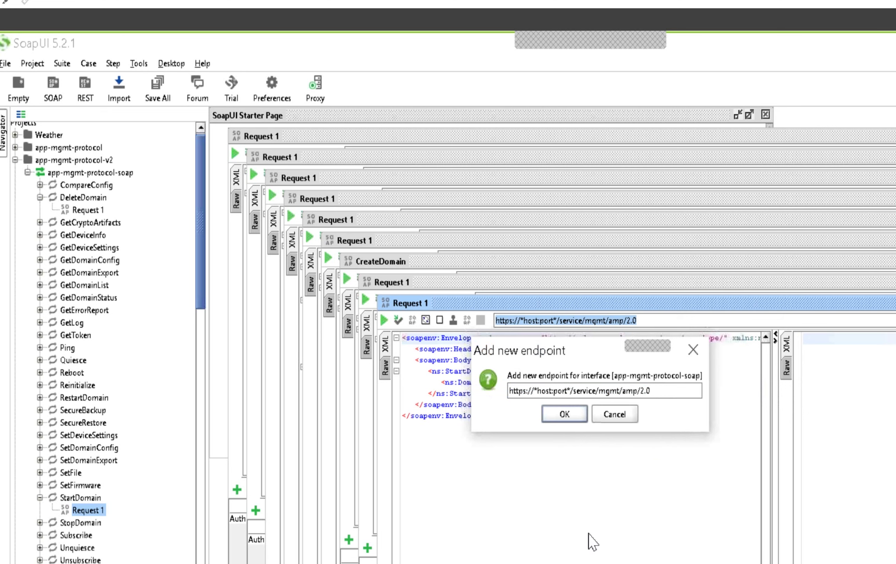
key(BackSpace)
key(BackSpace)
key(BackSpace)
key(BackSpace)
key(BackSpace)
key(BackSpace)
key(BackSpace)
key(BackSpace)
key(BackSpace)
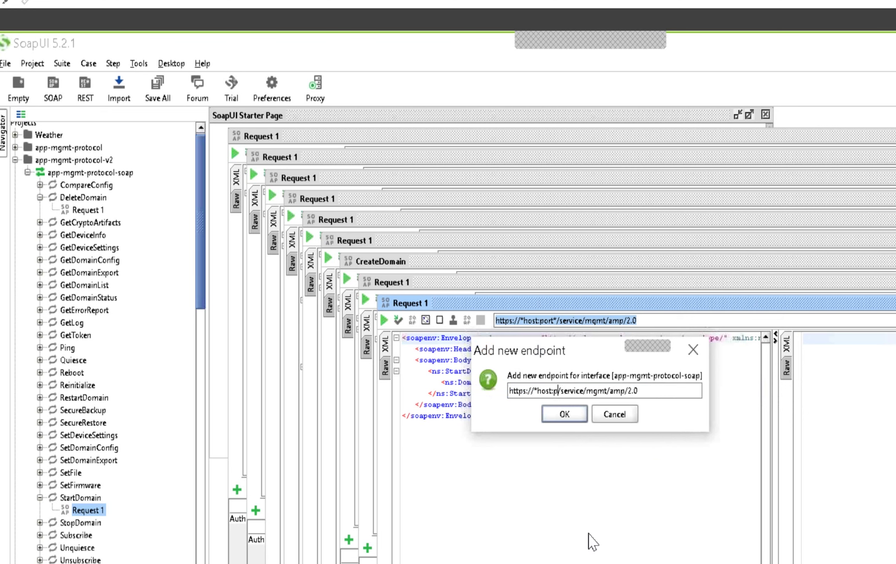
key(BackSpace)
key(BackSpace)
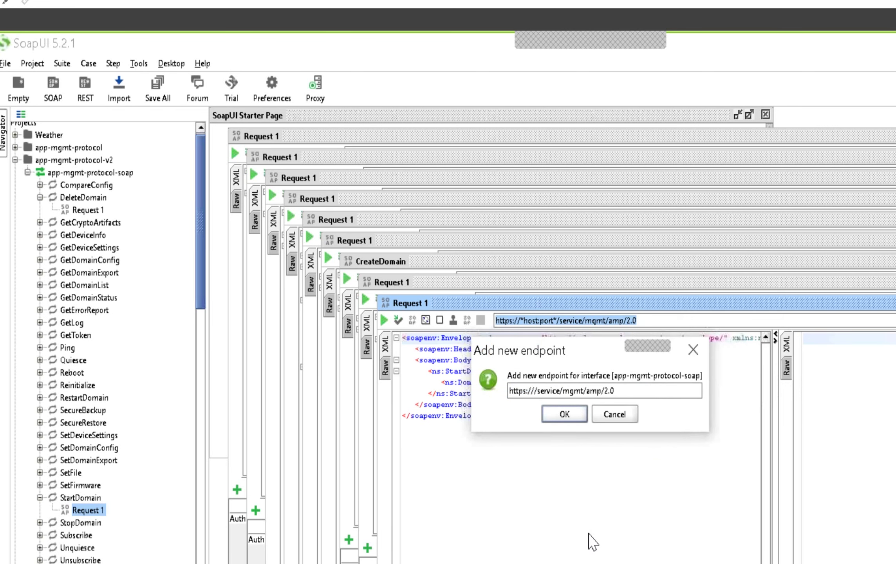
text(192.168)
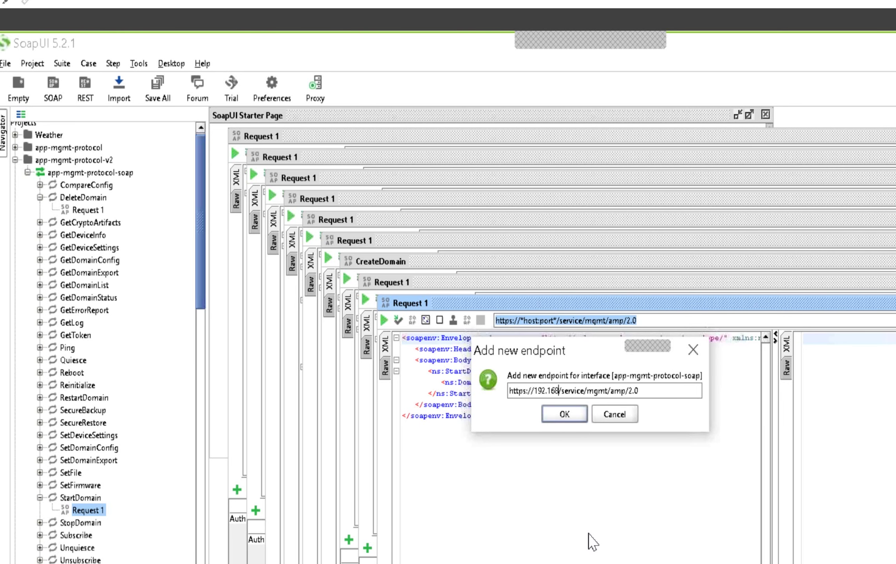
text(.2.151)
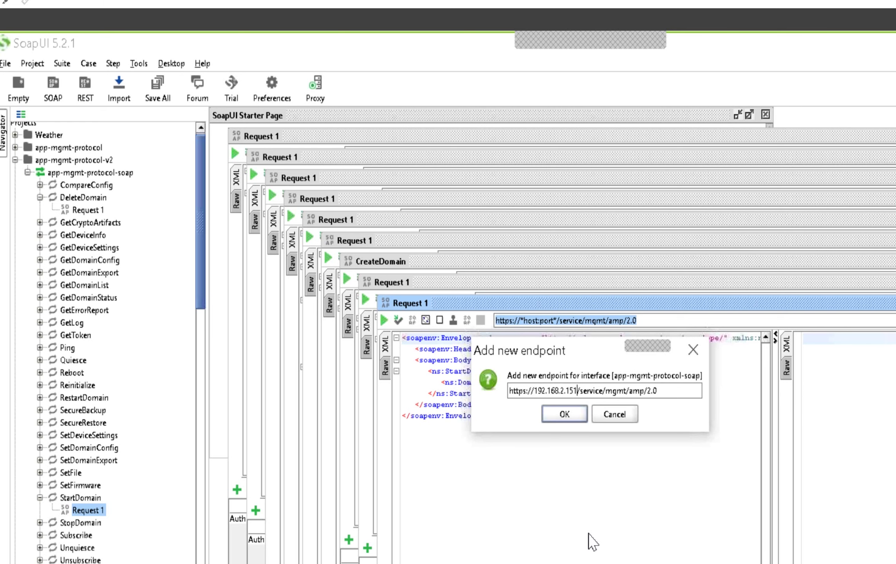
text(:555)
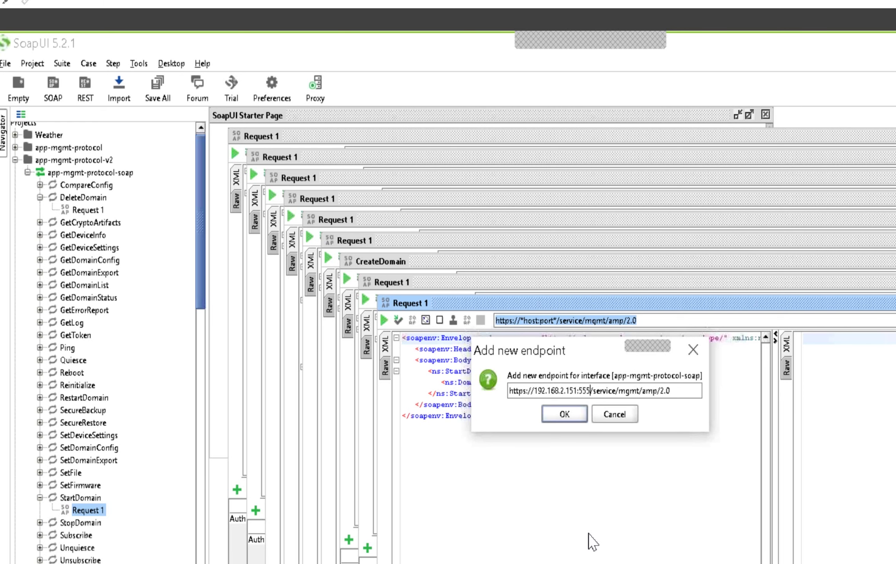
text(0)
click(563, 415)
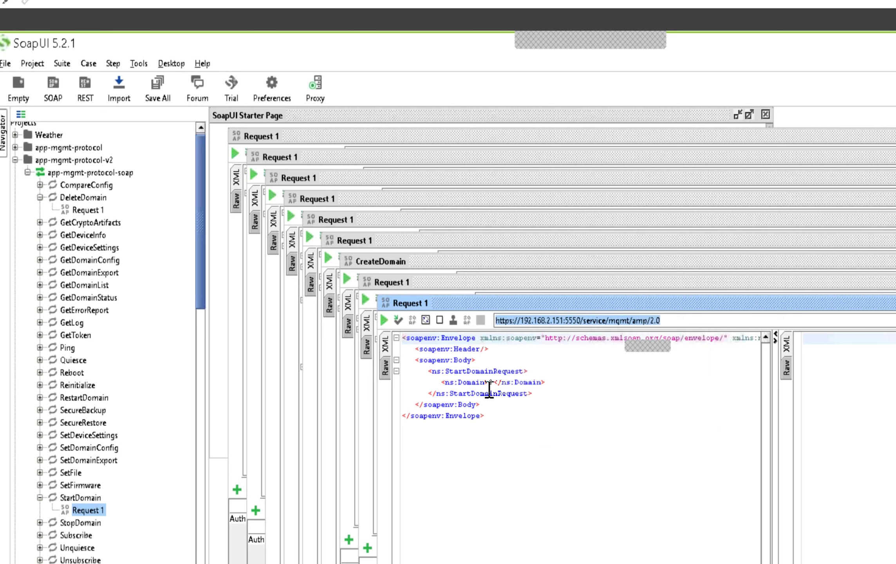
click(384, 320)
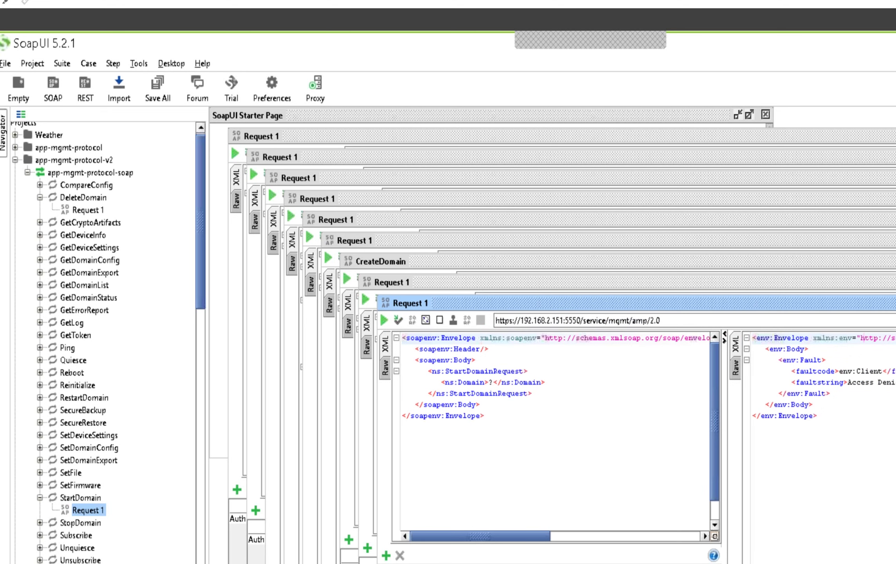
Step: Add an Authorization HTTP header to StartDomain and resend, now getting a StartDomainResponse with status error
click(386, 555)
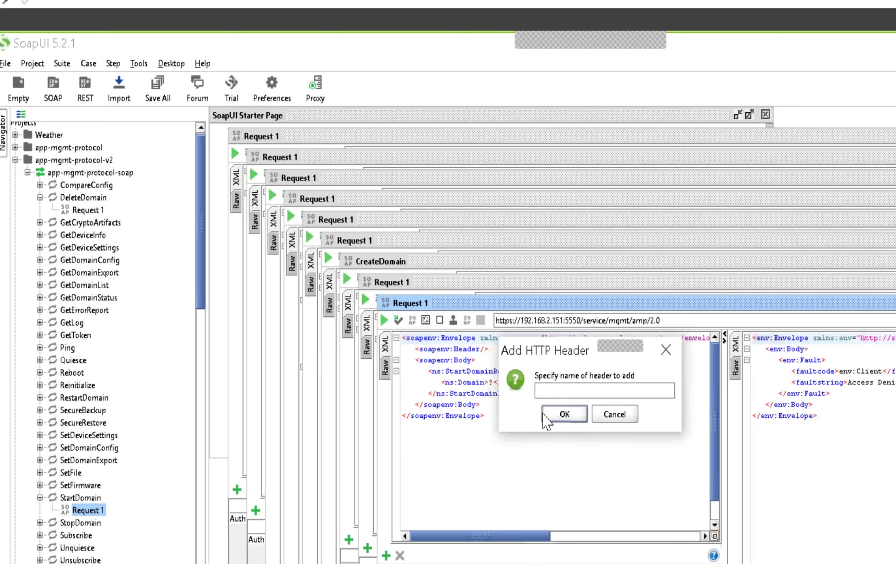
text(Authorization)
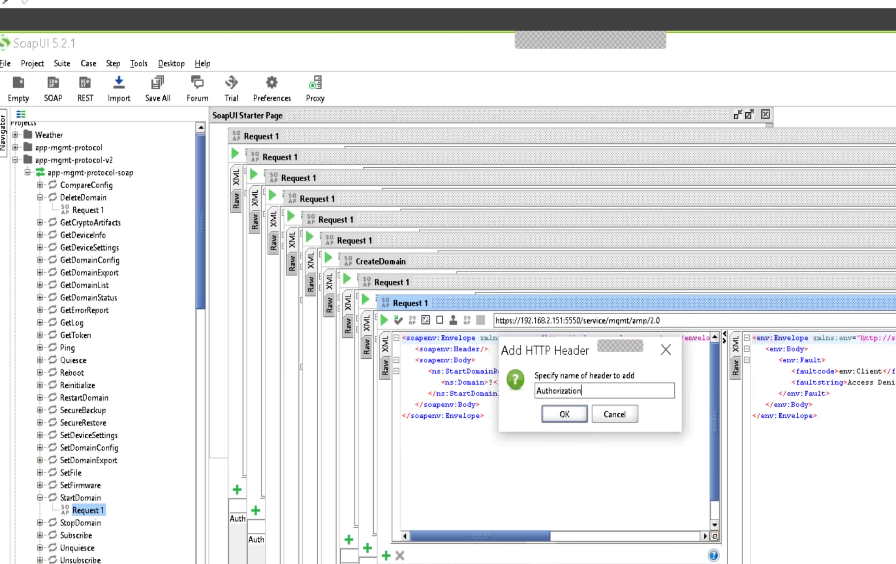
click(563, 417)
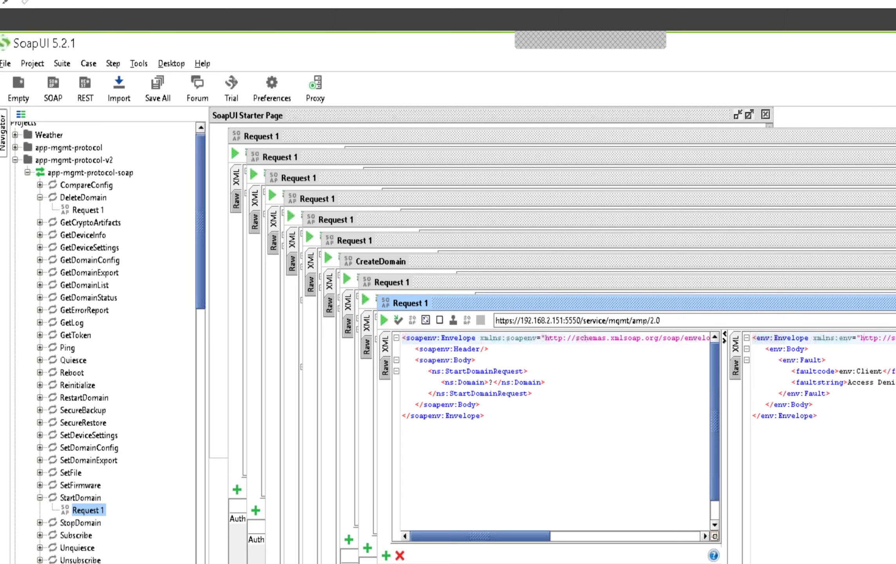
click(383, 320)
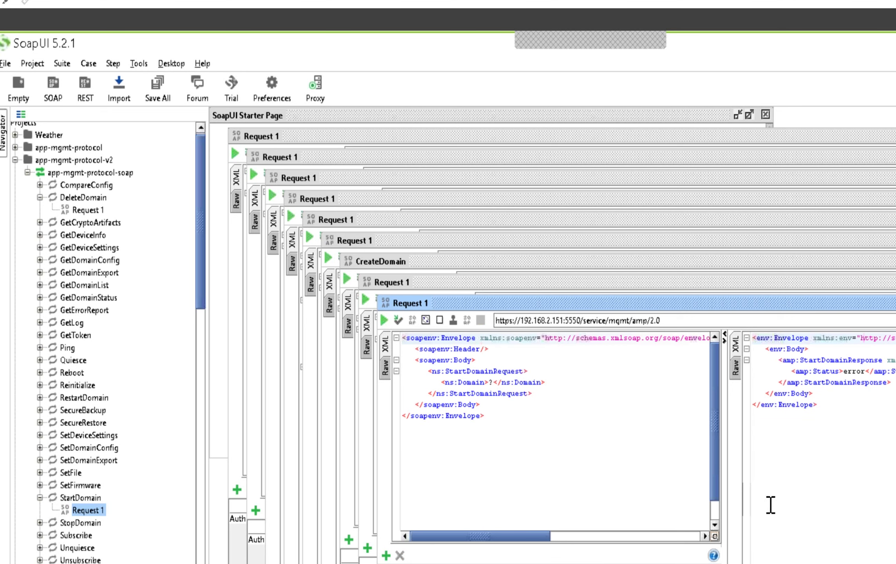
Step: Replace the ? Domain value with Domain1 and resend StartDomain, getting status ok
click(490, 382)
key(Delete)
text(Domai)
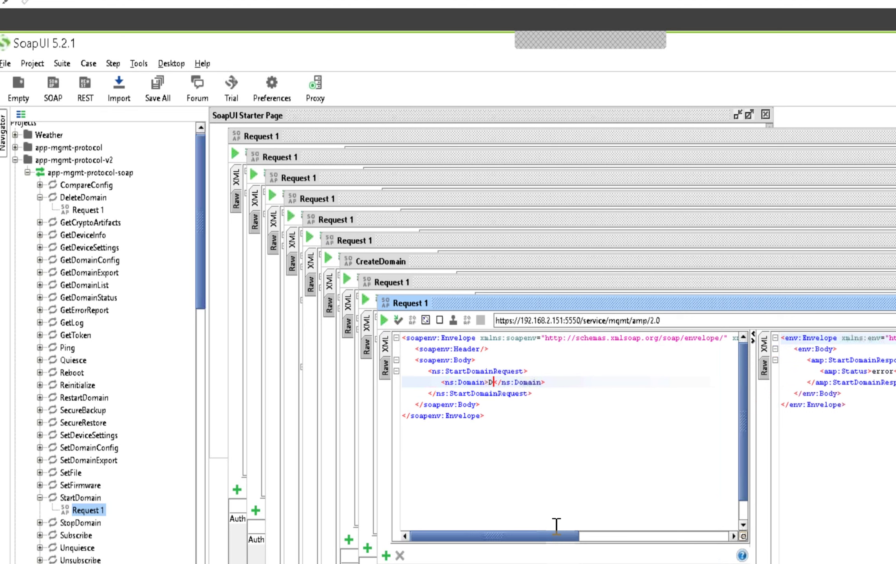
text(n1)
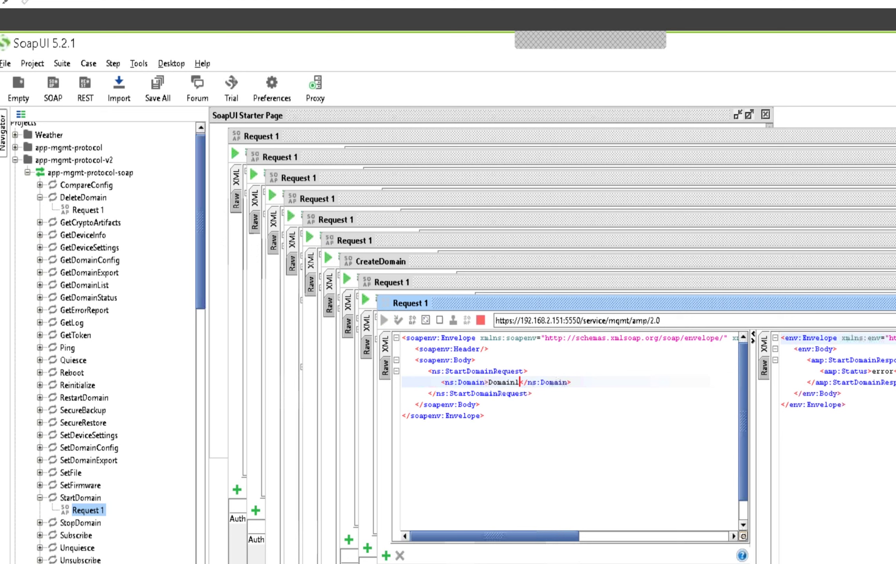
click(385, 321)
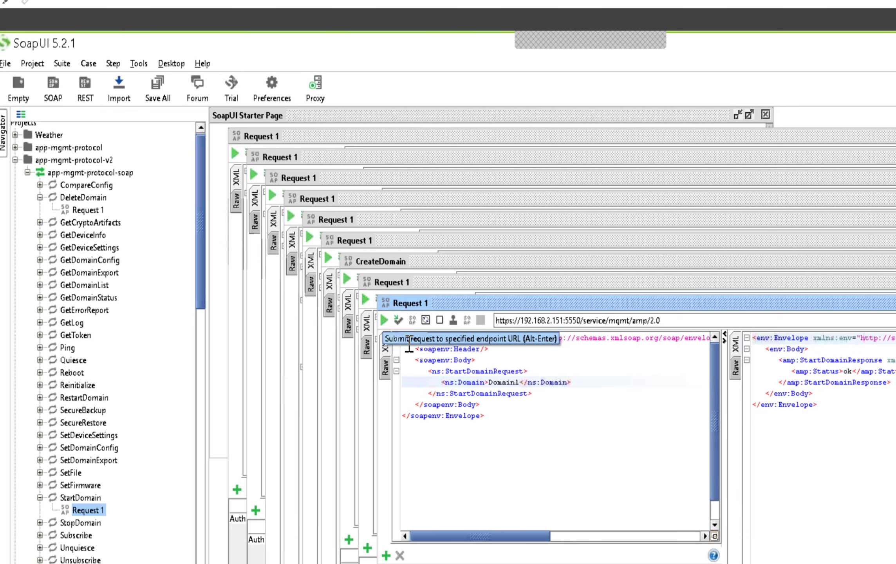
key(alt+Tab)
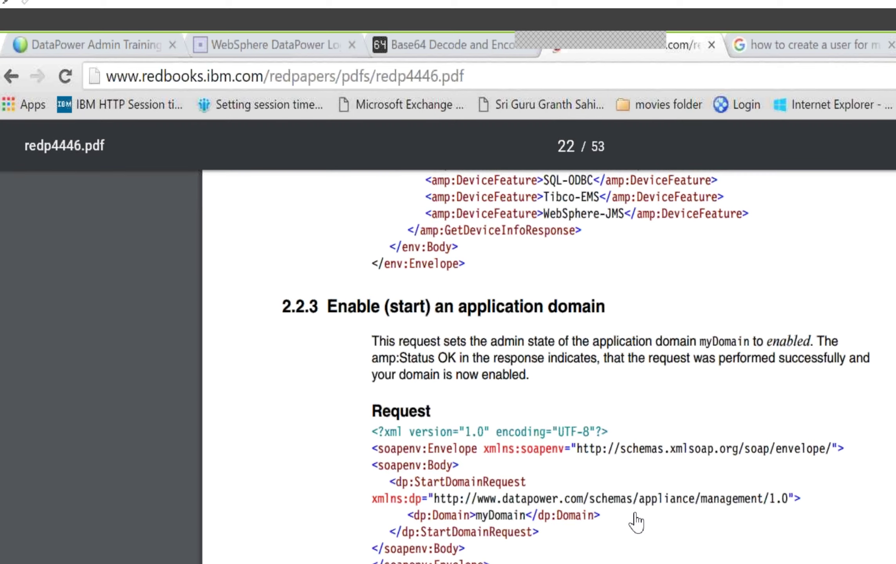
Step: Scroll the Redpaper past sections 2.2.4–2.2.6 to the 2.2.7 RebootRequest example on page 24
scroll(636, 522, down, 6)
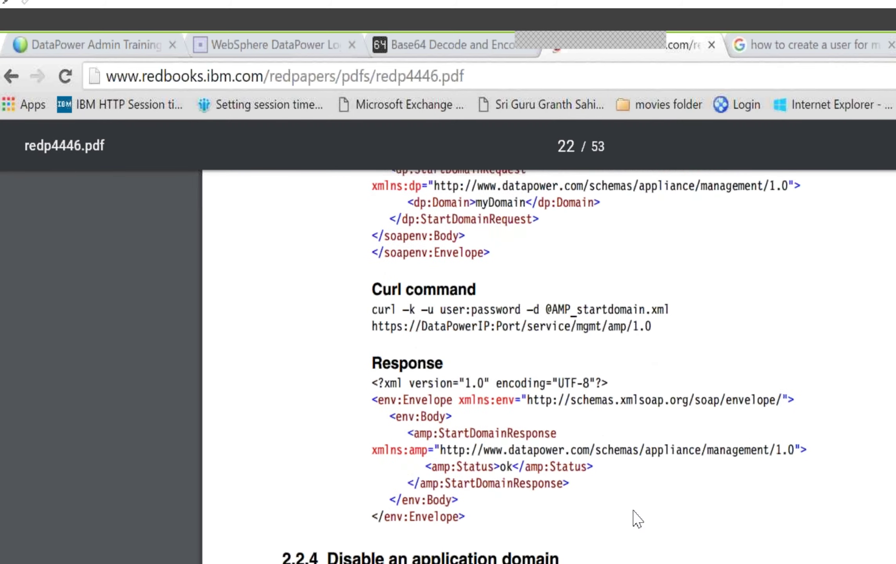
scroll(637, 519, down, 6)
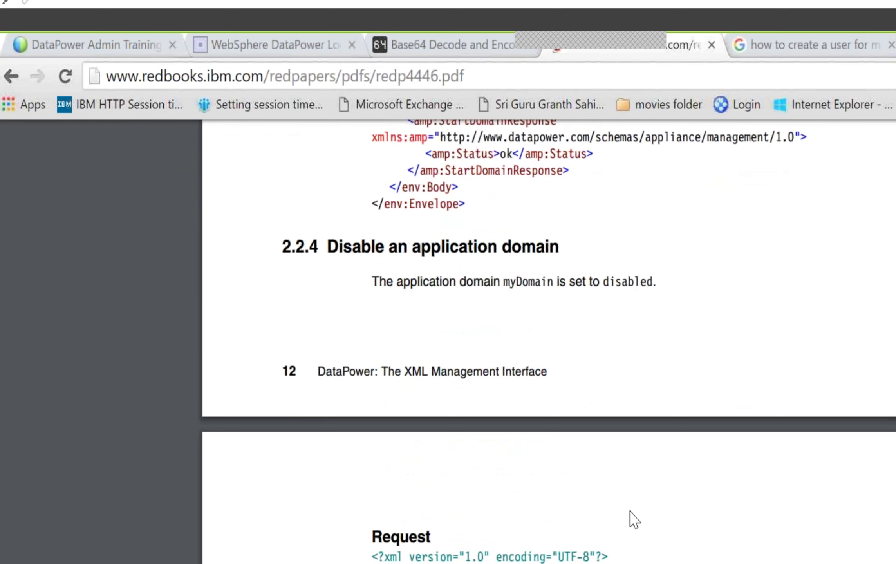
scroll(630, 517, down, 4)
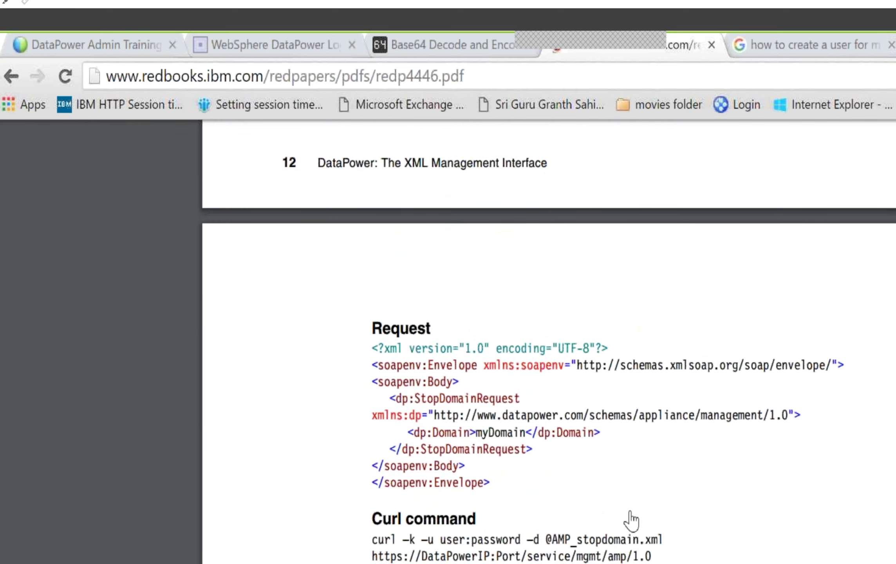
scroll(631, 520, down, 2)
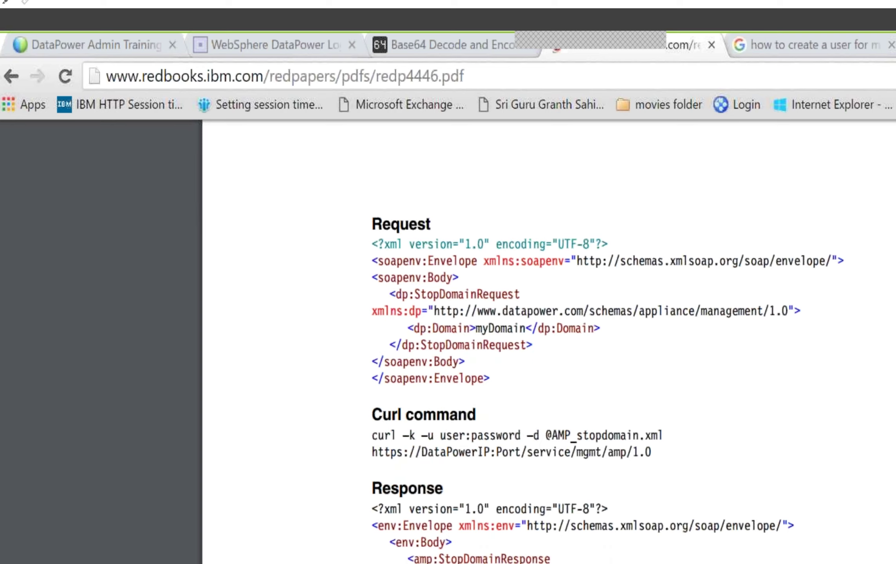
scroll(630, 514, down, 4)
scroll(630, 514, up, 4)
scroll(629, 521, down, 4)
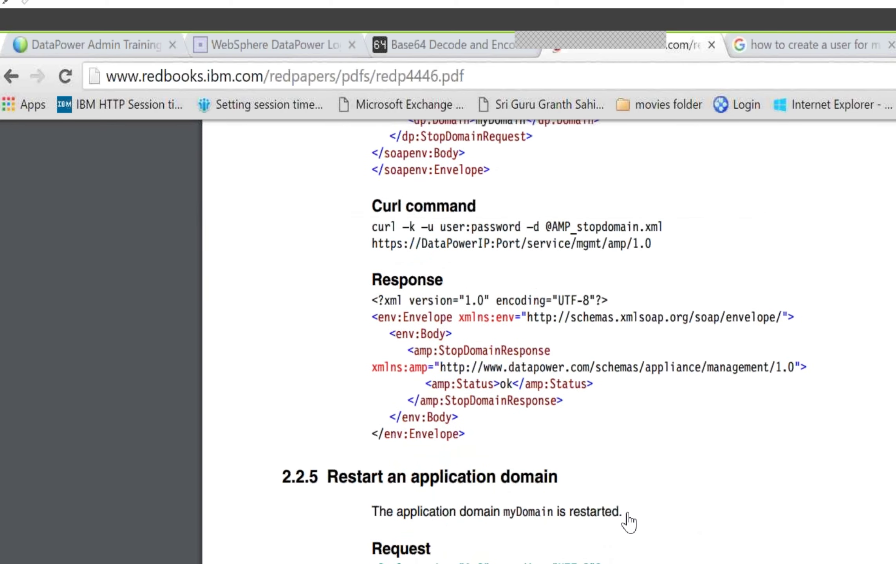
scroll(628, 521, down, 2)
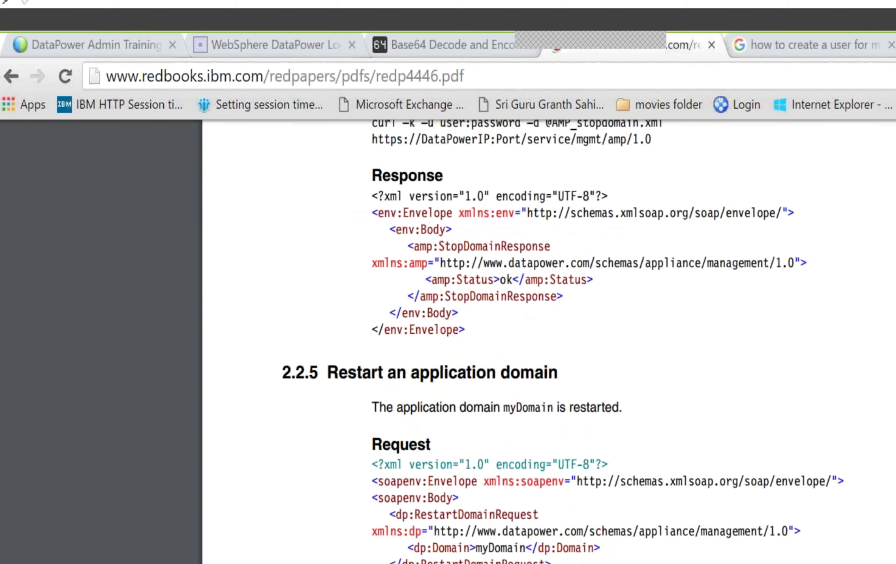
scroll(629, 519, down, 18)
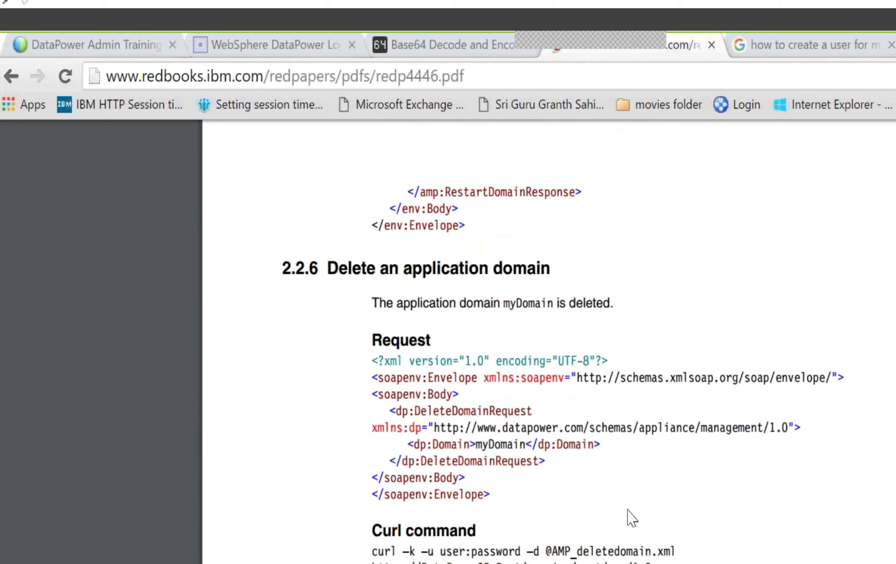
scroll(632, 517, down, 4)
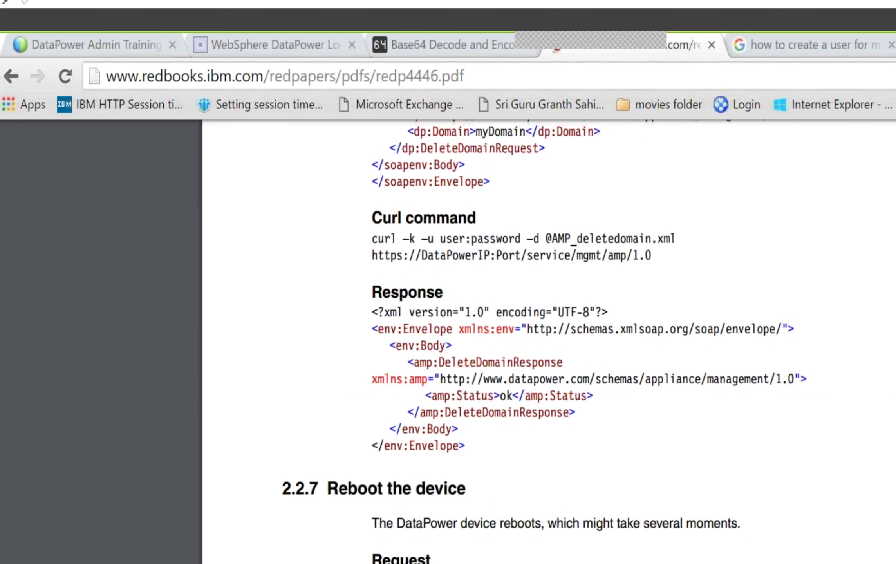
scroll(628, 508, down, 2)
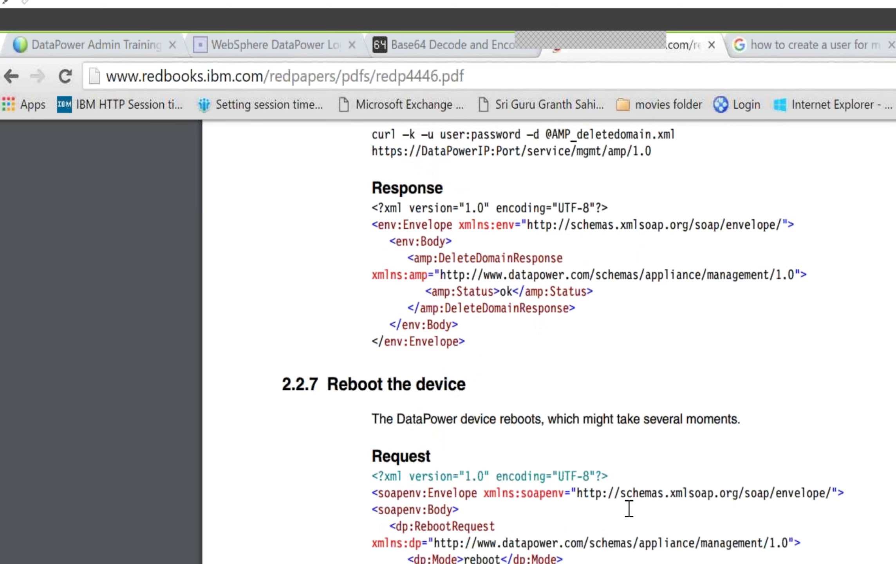
scroll(628, 508, down, 2)
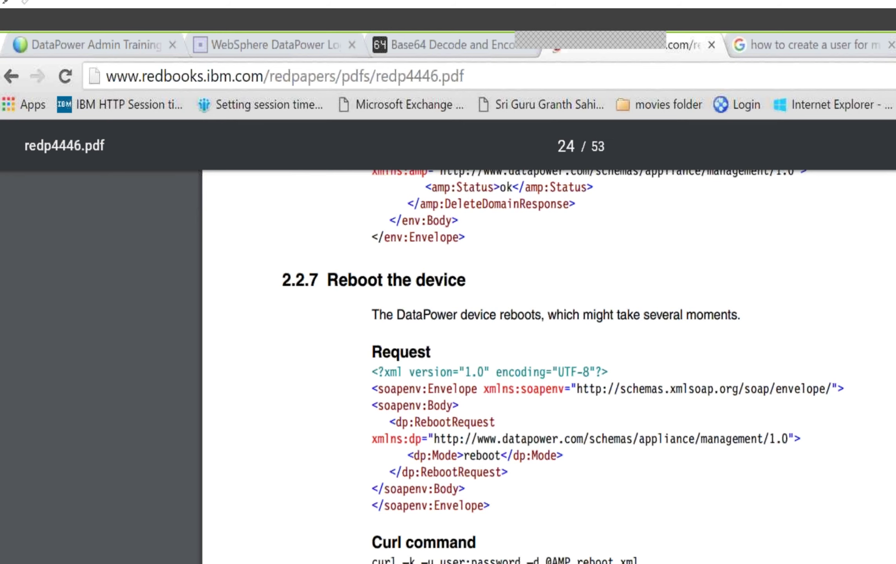
Step: Open the Reboot operation's Request 1 in a full-size editor, checking the Redpaper's Reboot example
key(alt+Tab)
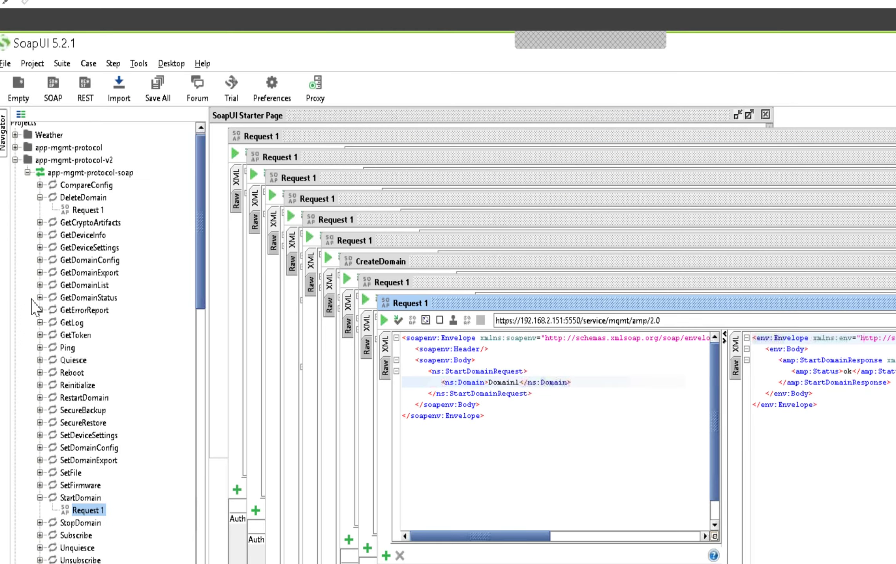
click(40, 372)
click(88, 385)
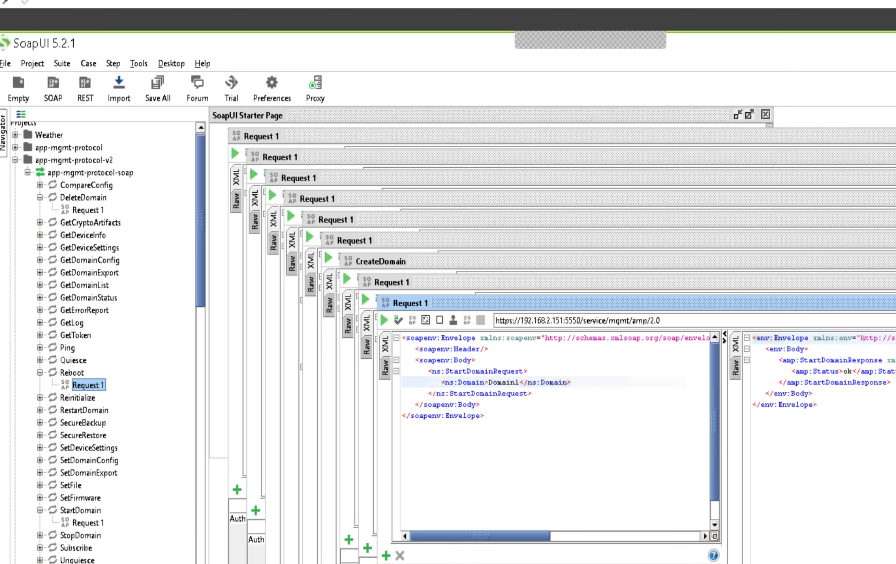
key(Return)
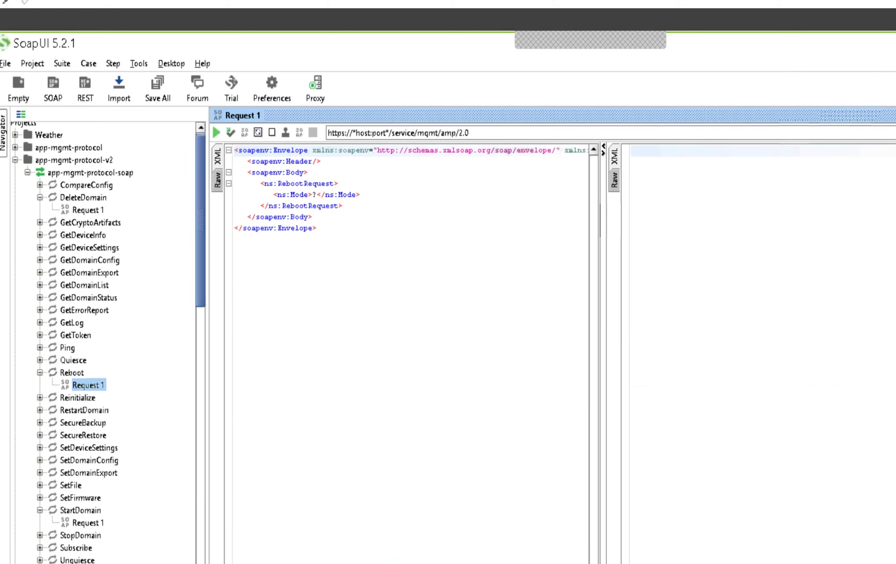
key(alt+Tab)
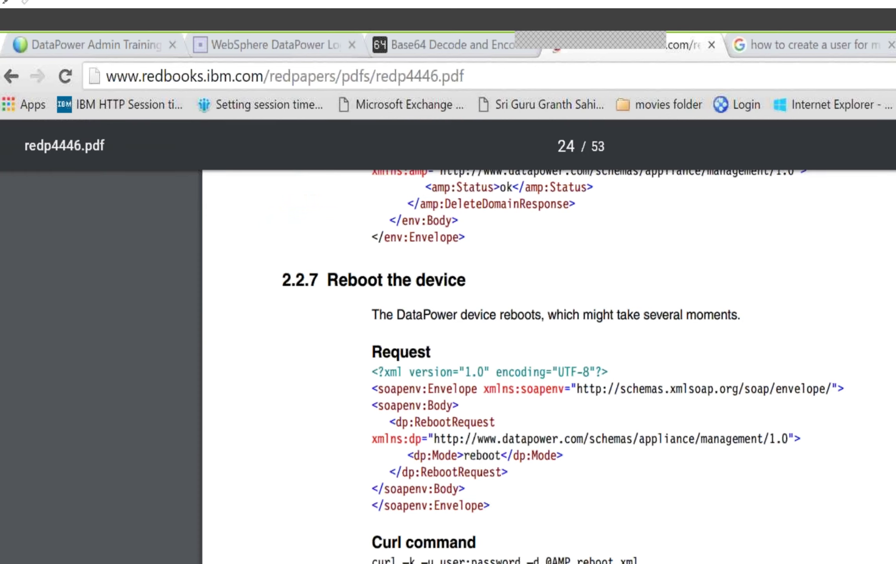
key(alt+Tab)
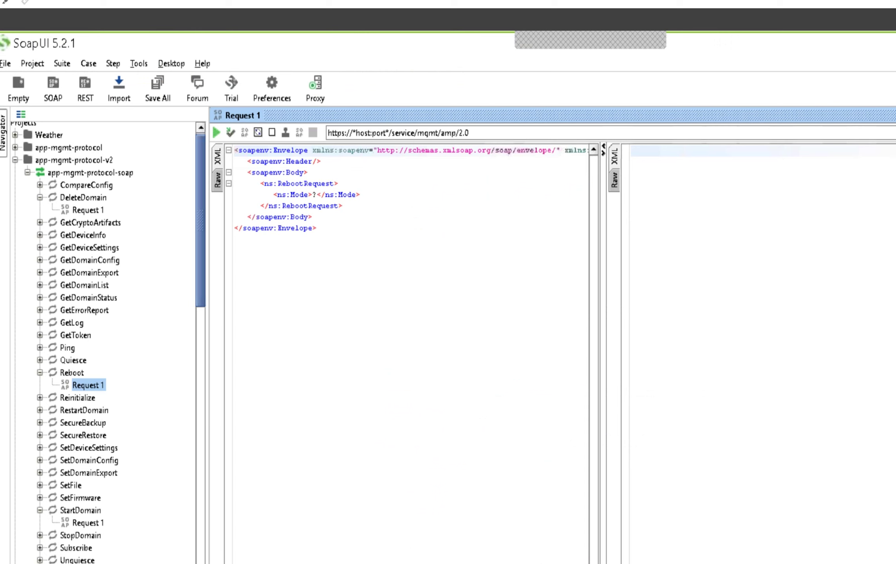
Step: Target the 192.168.2.151:5550 endpoint, set Mode to reboot and send, getting Access Denied
click(763, 133)
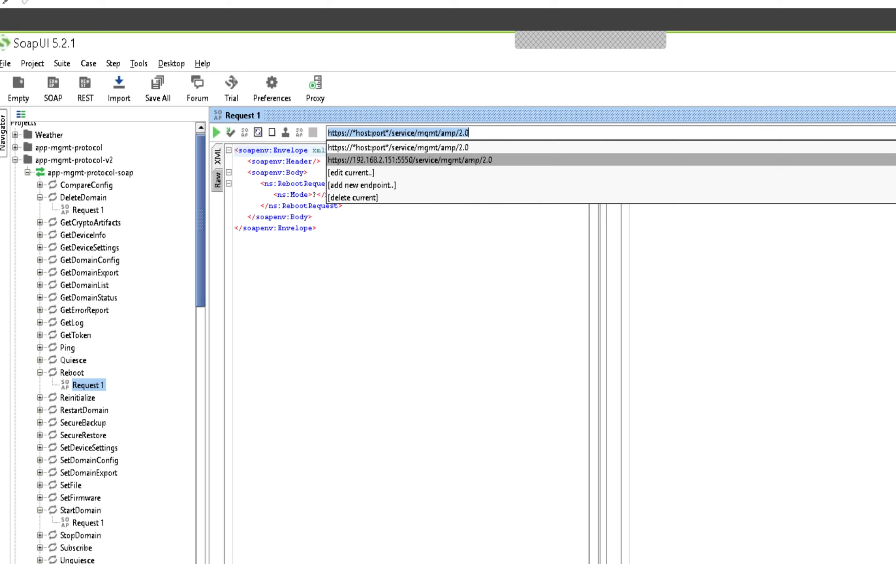
key(Return)
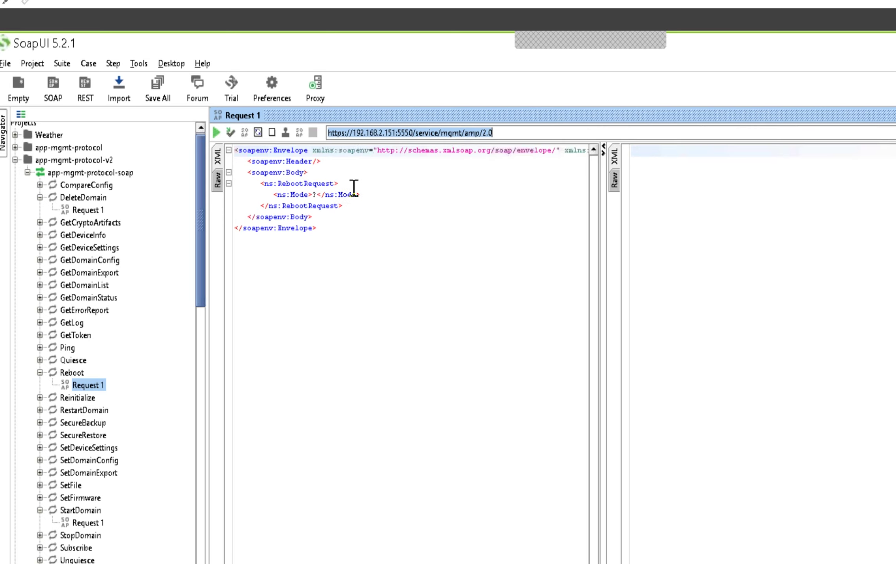
click(317, 194)
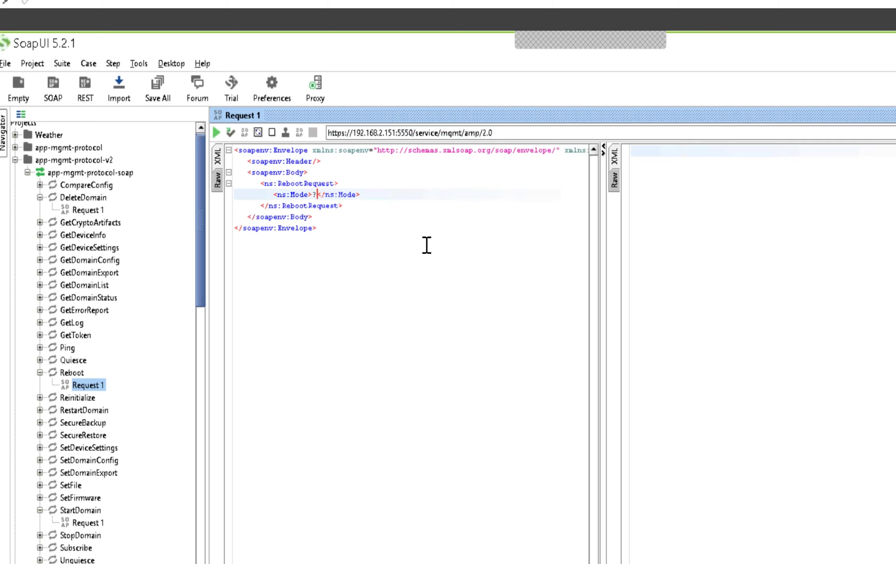
key(BackSpace)
text(reboot)
click(216, 132)
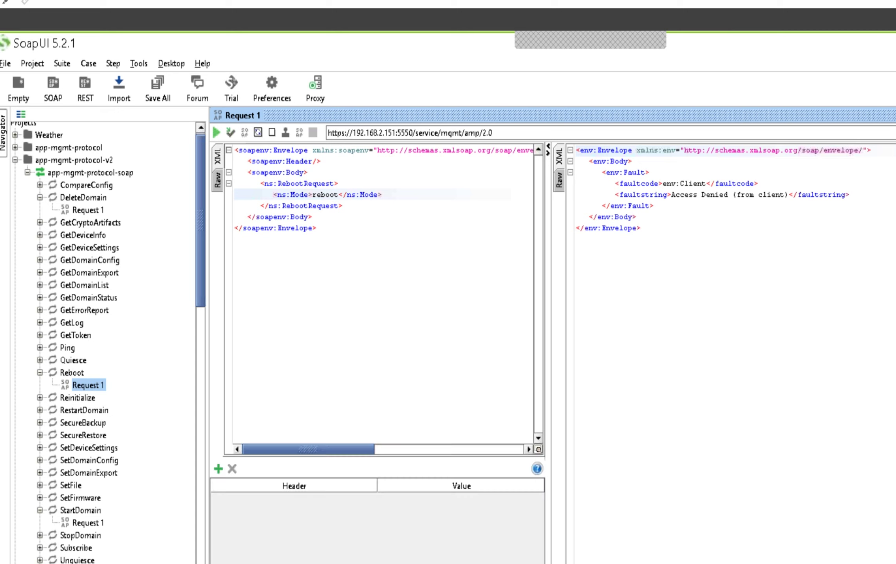
Step: Add an Authorization header of Basic plus the encoded credentials and resend Reboot, getting status ok
click(218, 469)
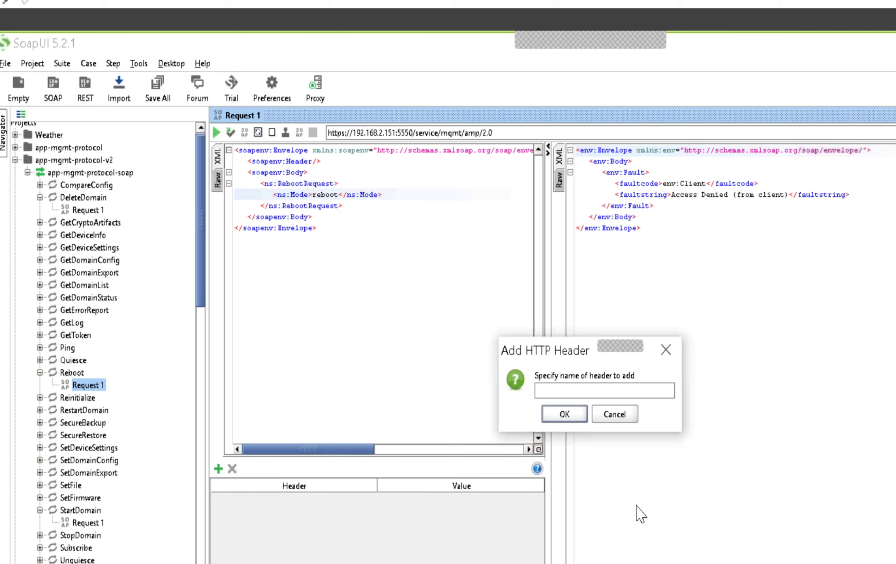
text(Authorization)
click(565, 414)
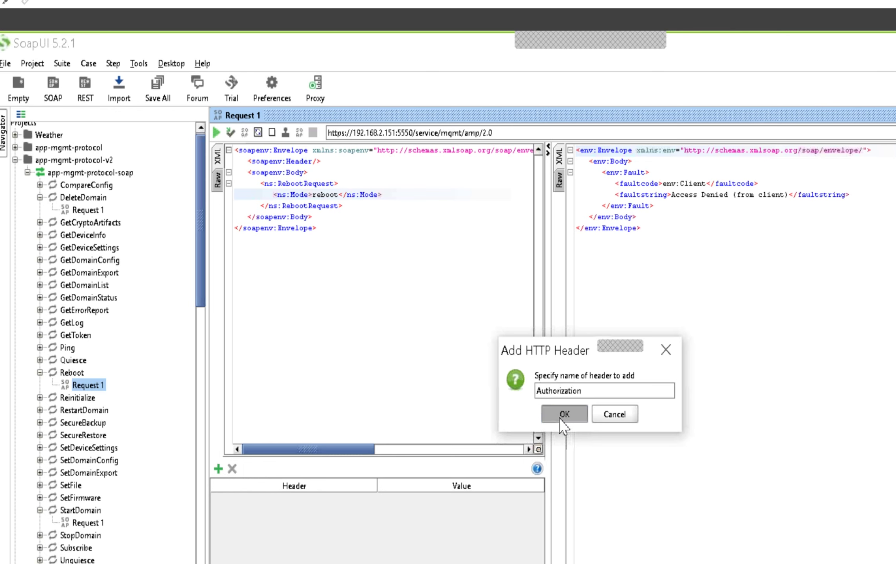
text(Basic)
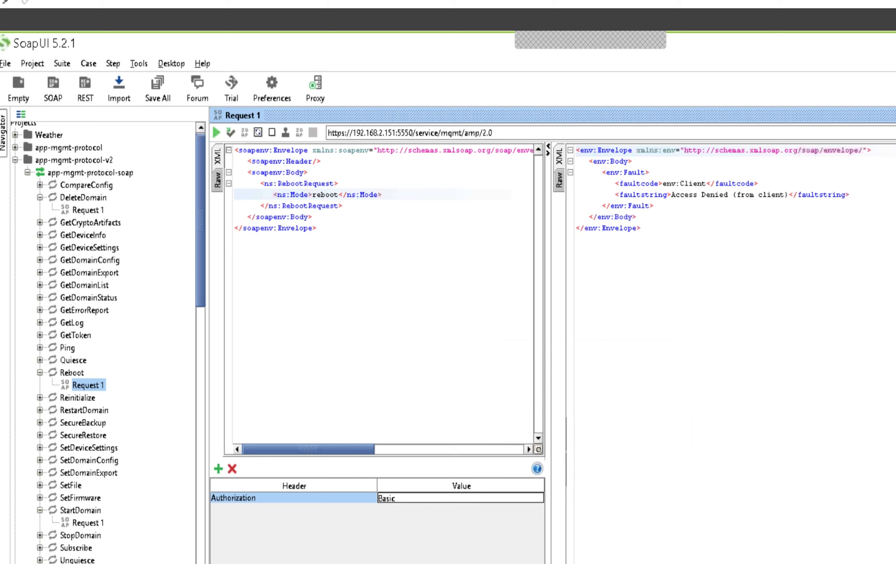
text(YWRtaW46cGFzc3dvcmQtMQ==)
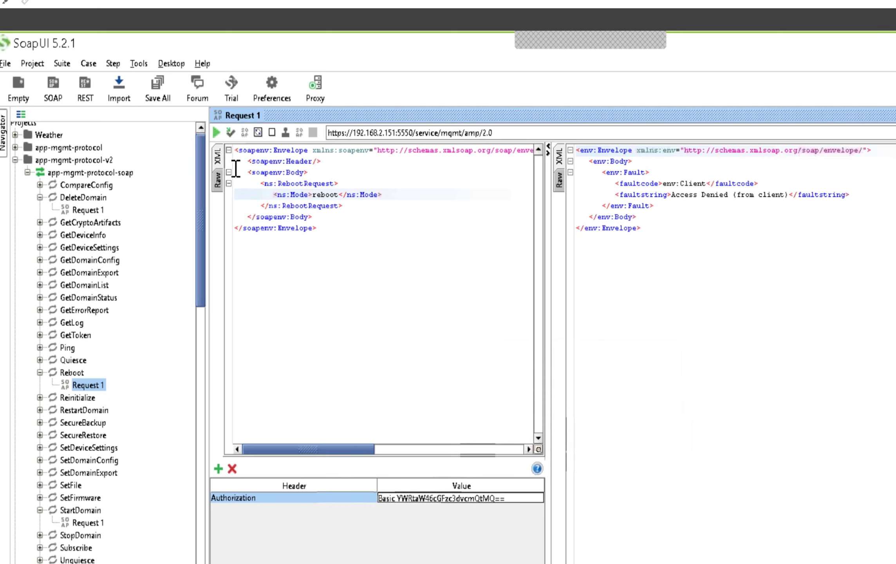
click(216, 132)
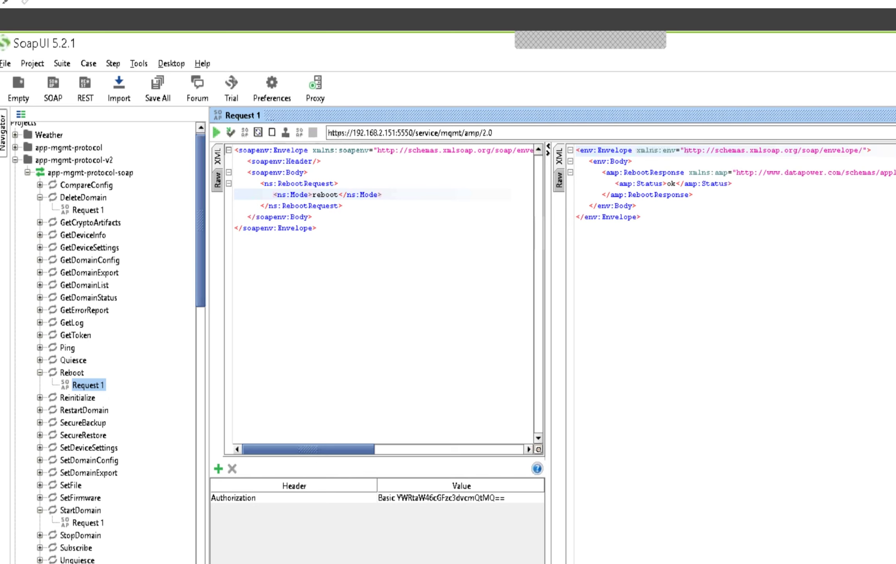
key(alt+Tab)
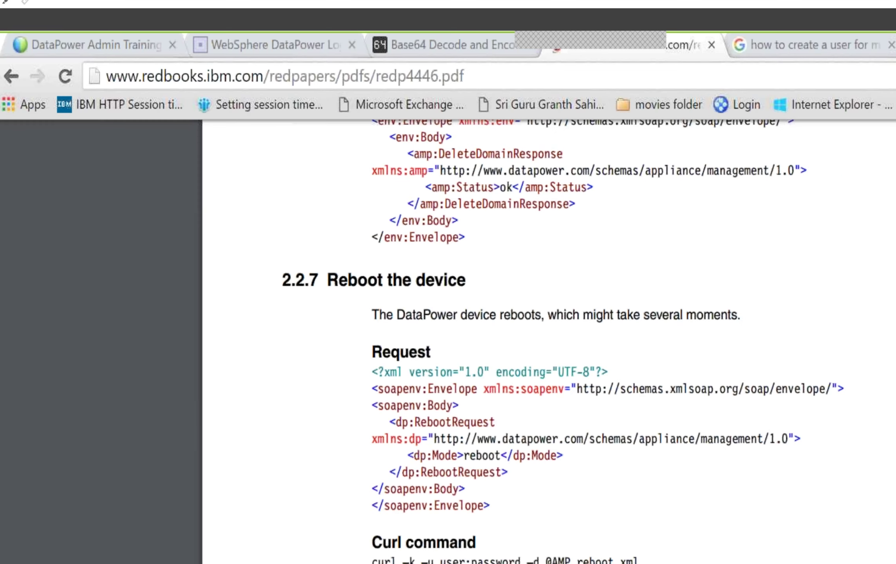
scroll(548, 352, down, 6)
scroll(548, 353, down, 8)
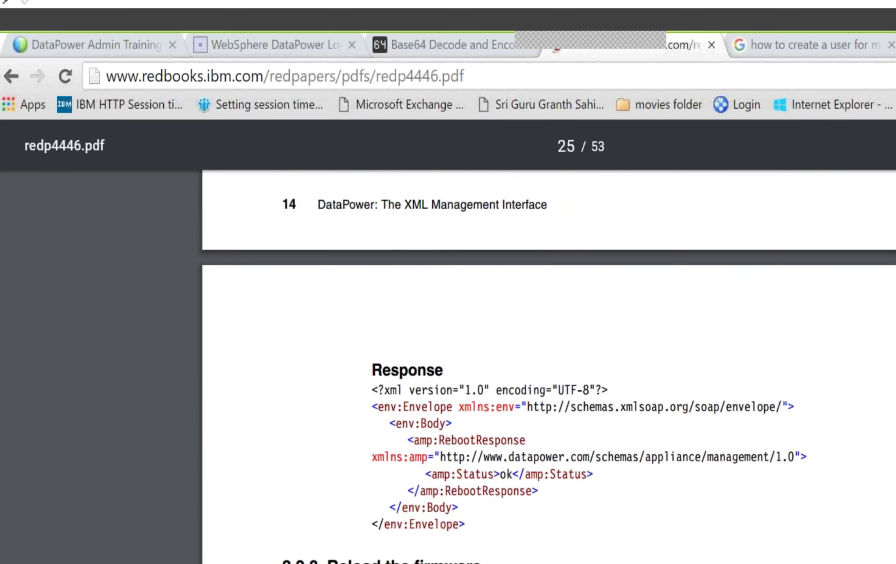
scroll(548, 353, down, 15)
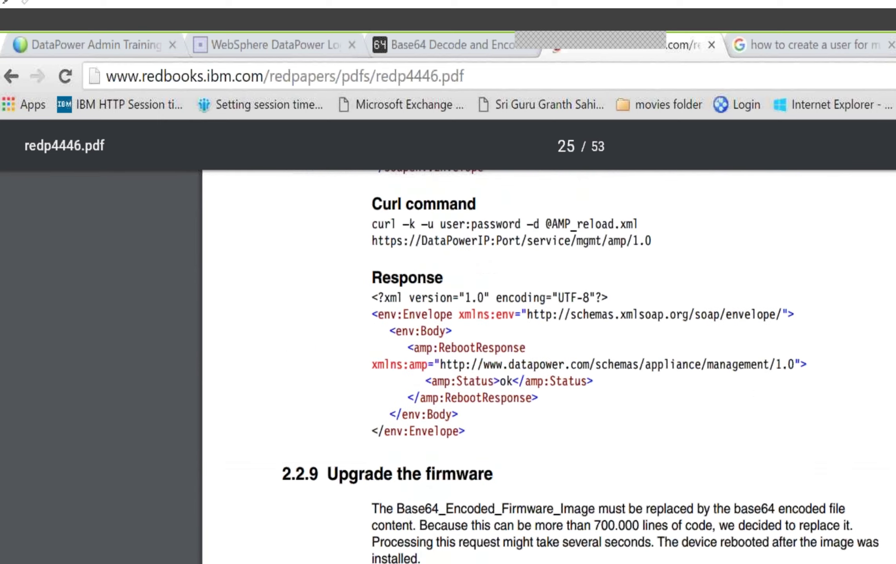
scroll(549, 353, down, 15)
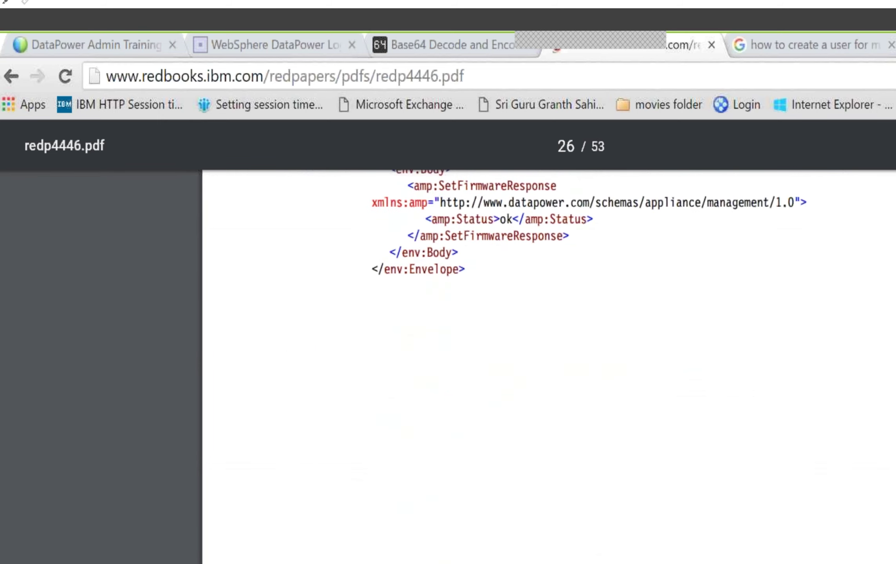
scroll(548, 352, up, 15)
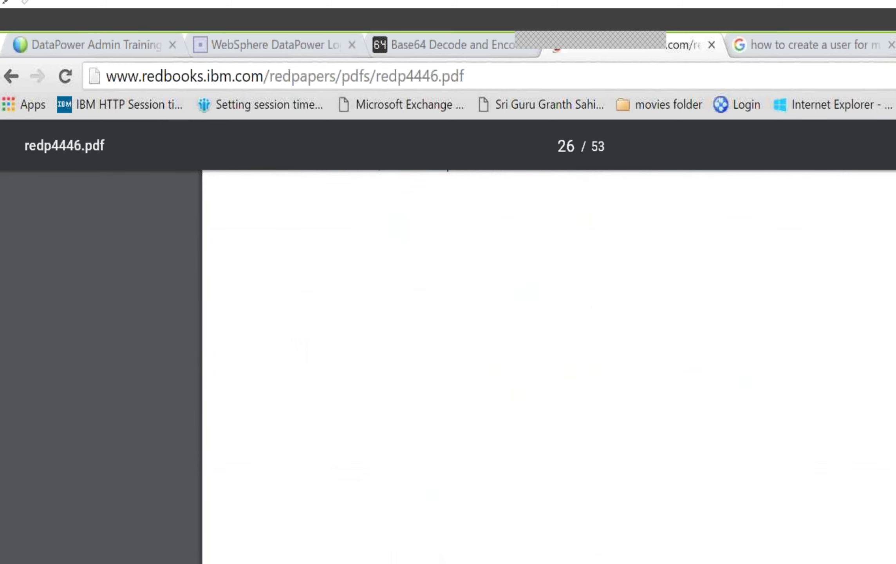
scroll(548, 352, down, 5)
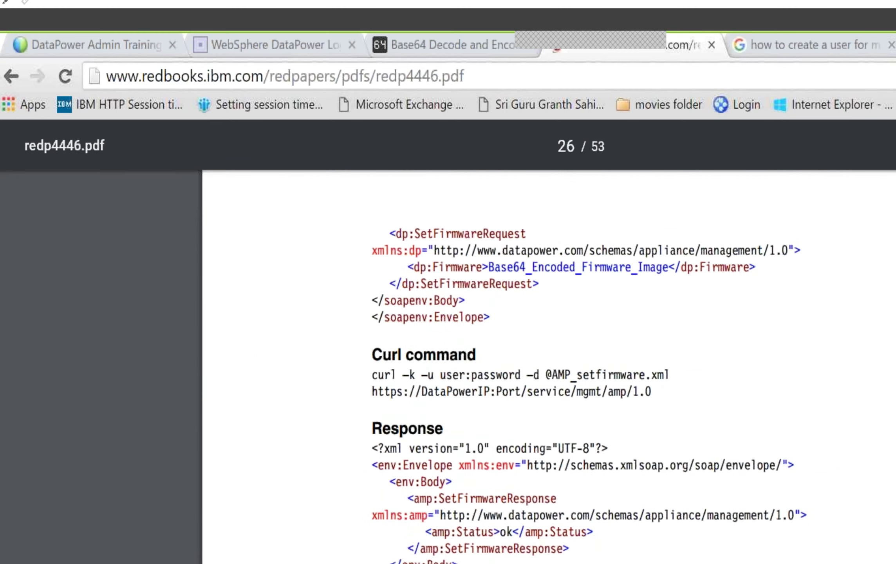
scroll(548, 353, up, 15)
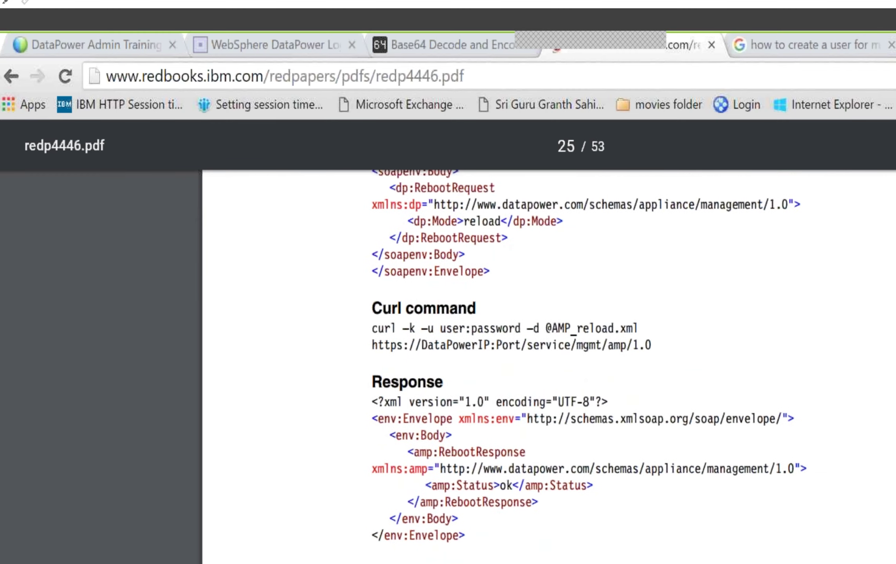
scroll(548, 352, down, 3)
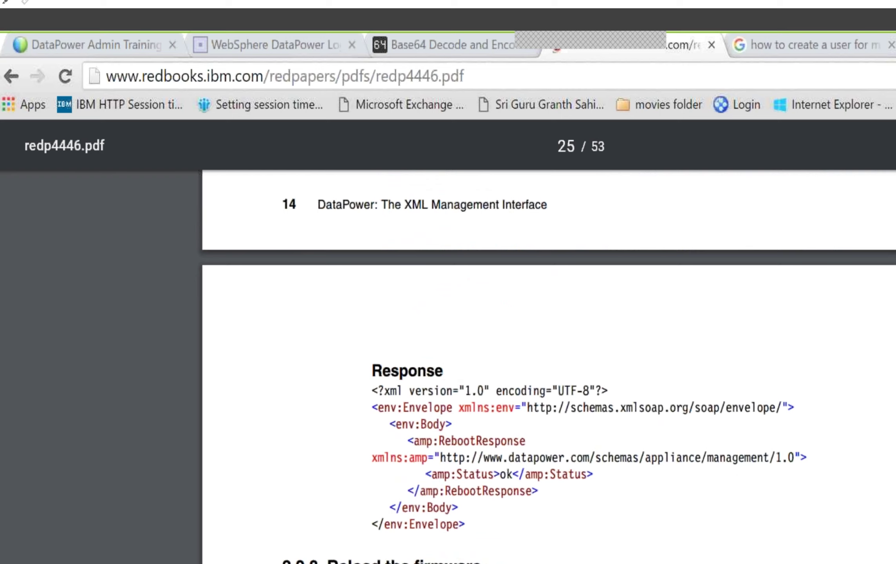
scroll(548, 352, down, 8)
scroll(548, 353, up, 8)
scroll(774, 382, down, 5)
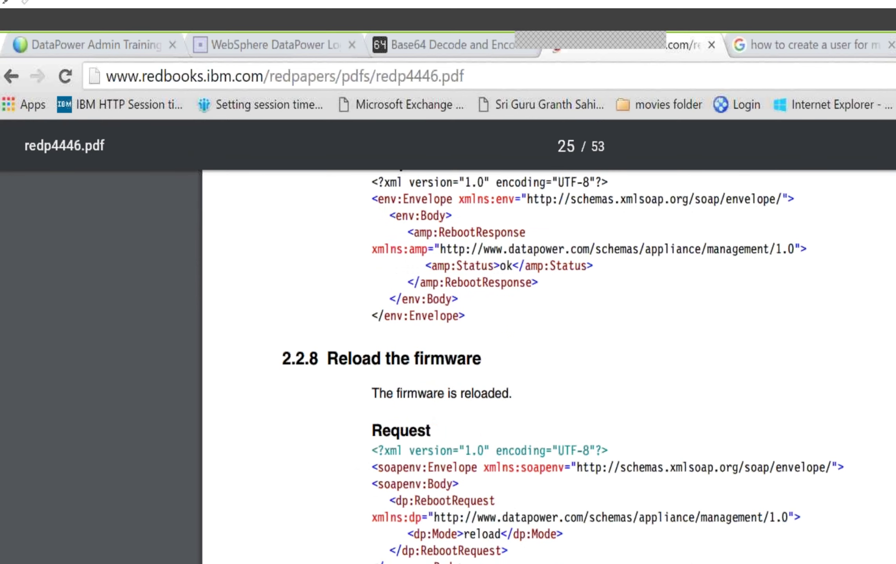
key(alt+Tab)
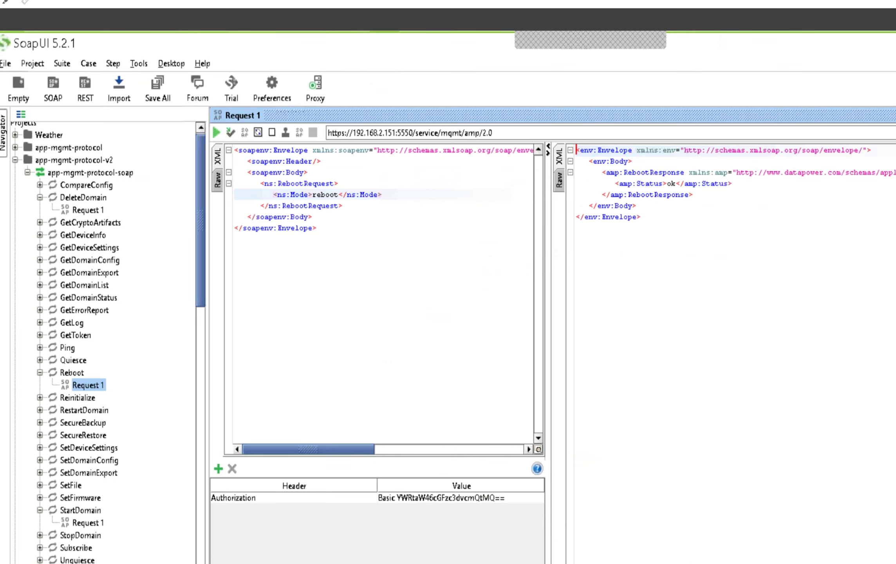
Step: Bring Chrome to the front on the WebSphere DataPower Login tab
key(alt+Tab)
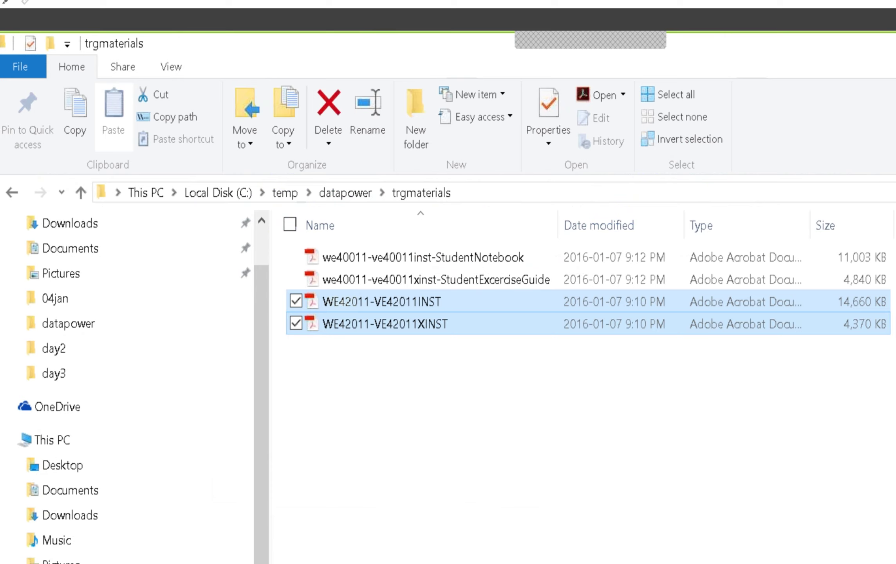
key(alt+Tab)
click(96, 36)
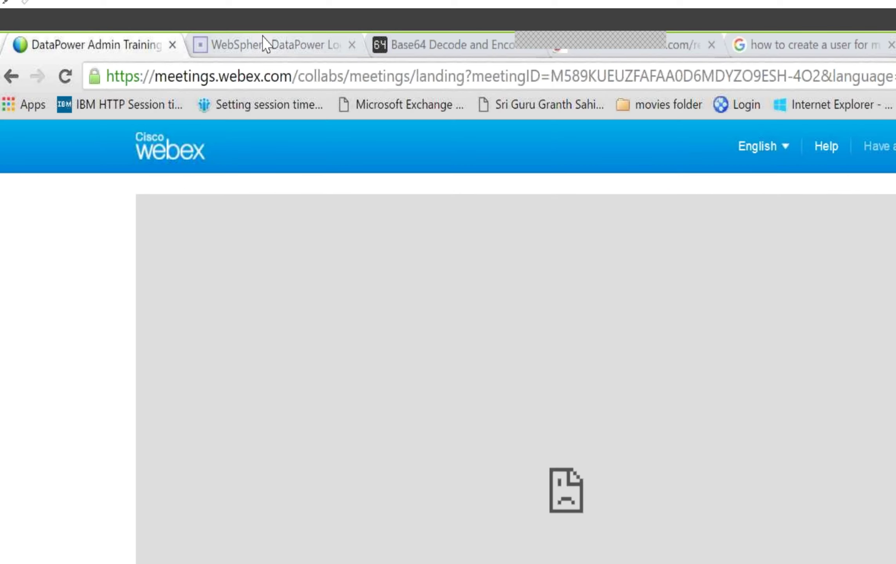
click(264, 41)
Step: Reload the 192.168.2.151:9090 login page twice to see whether the rebooting XI52 answers
click(286, 78)
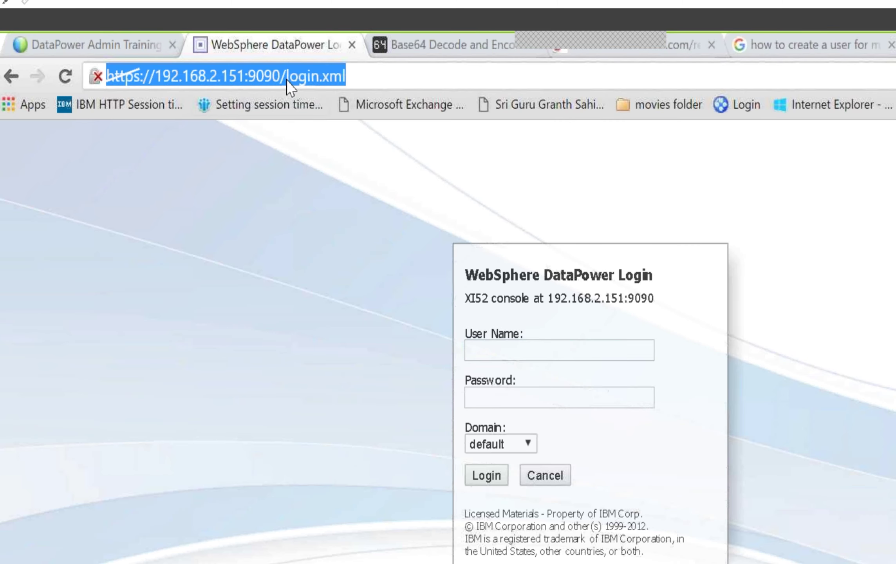
key(Return)
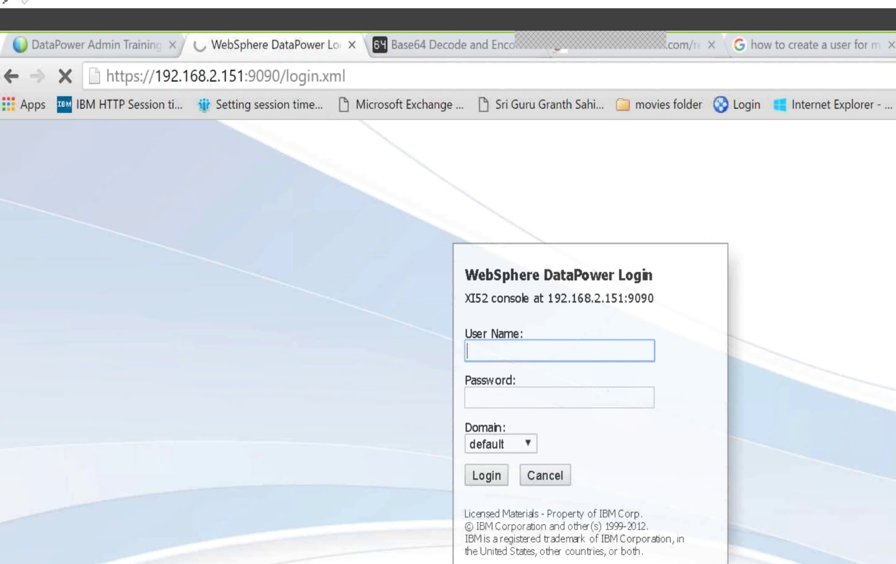
click(242, 78)
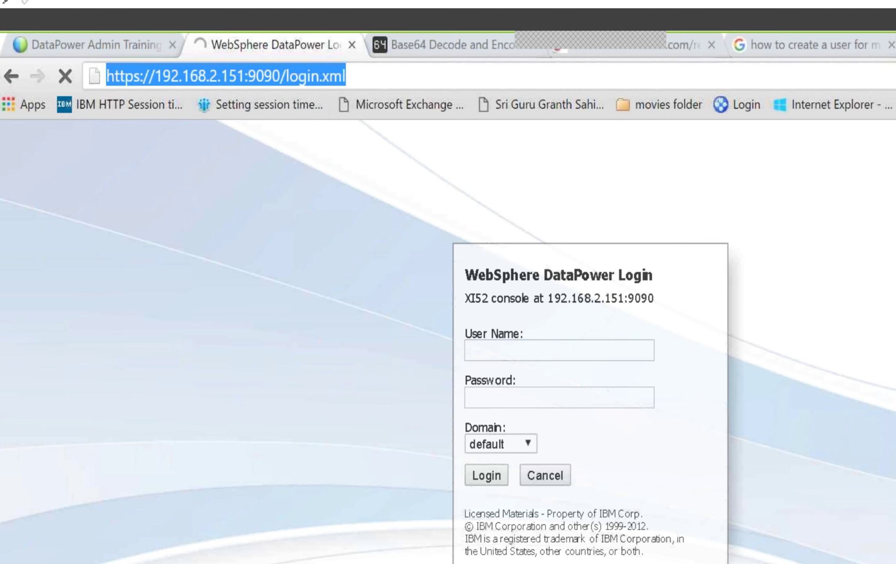
key(Return)
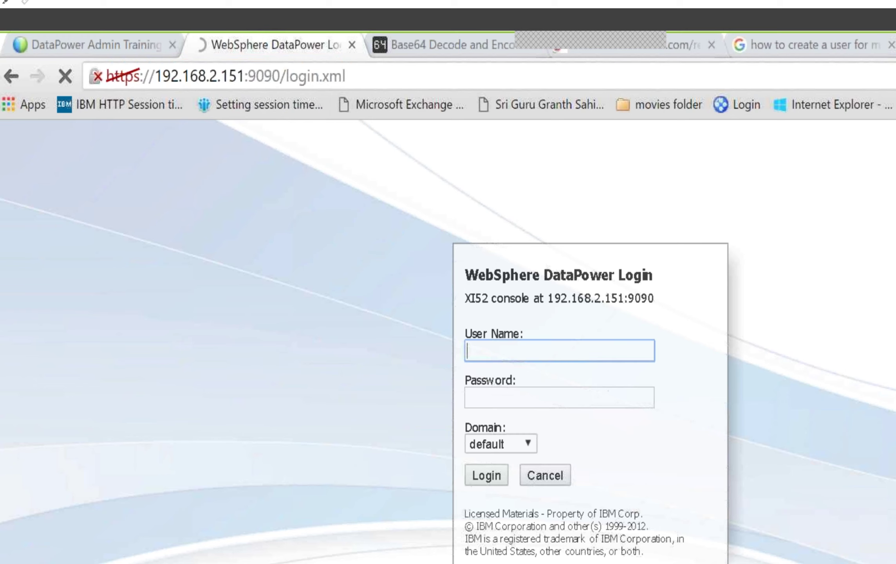